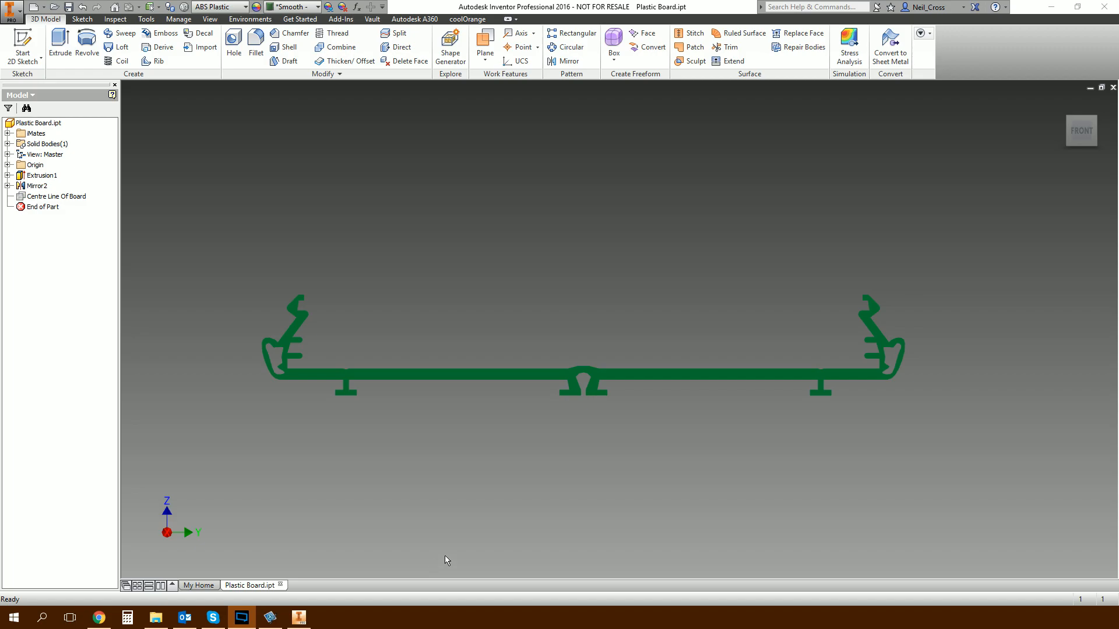
Examine the plastic board's profile and side rails from the front and in angled 3D views.
click(508, 447)
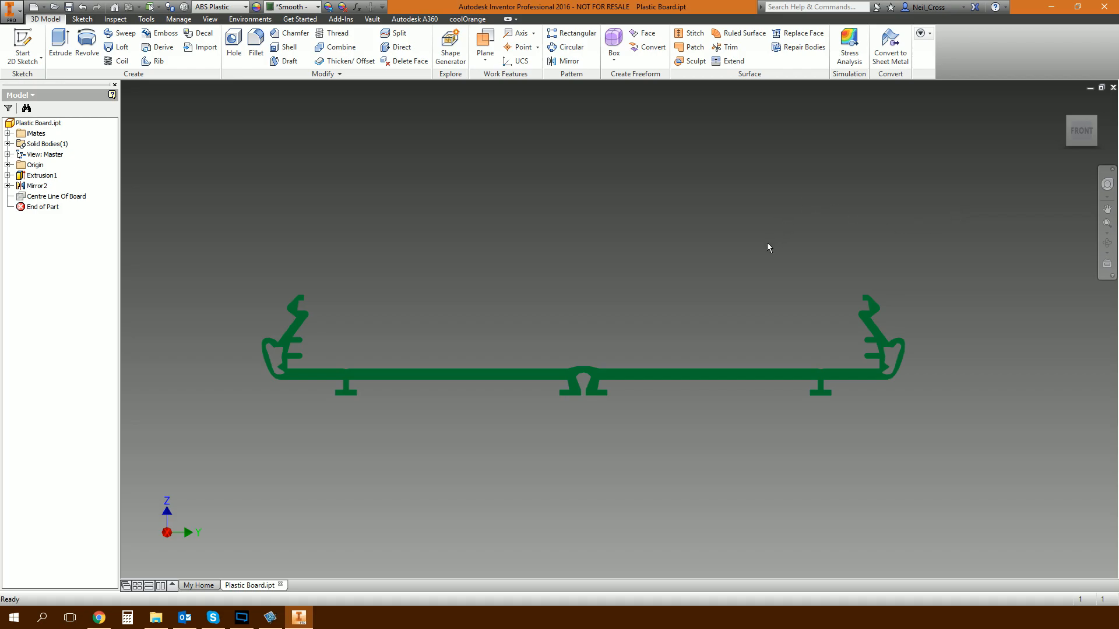
key(F6)
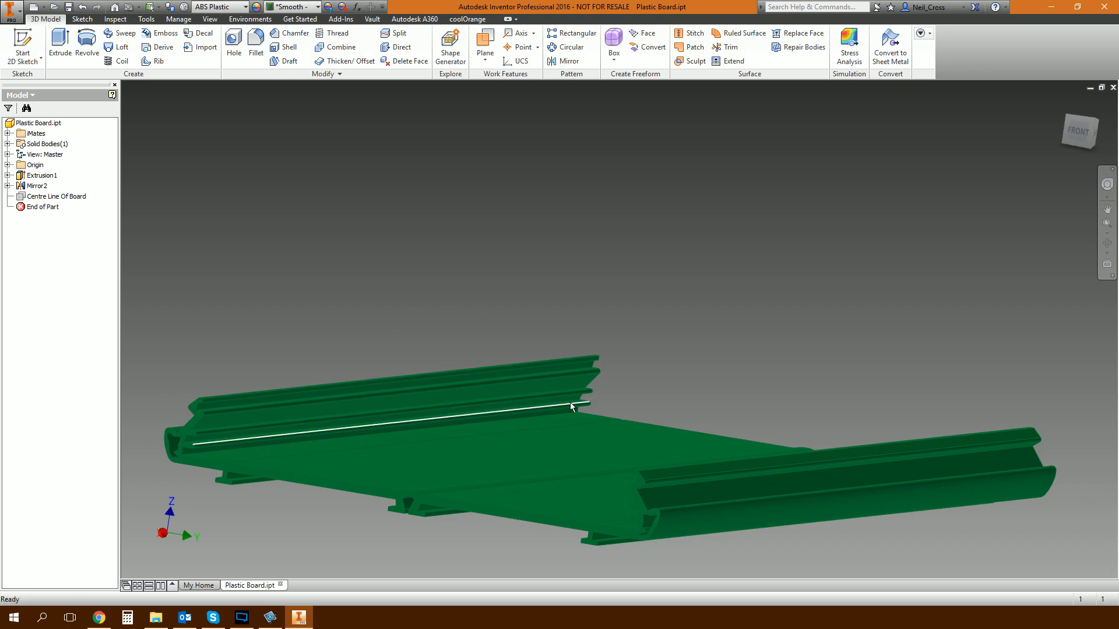
mouse_move(558, 407)
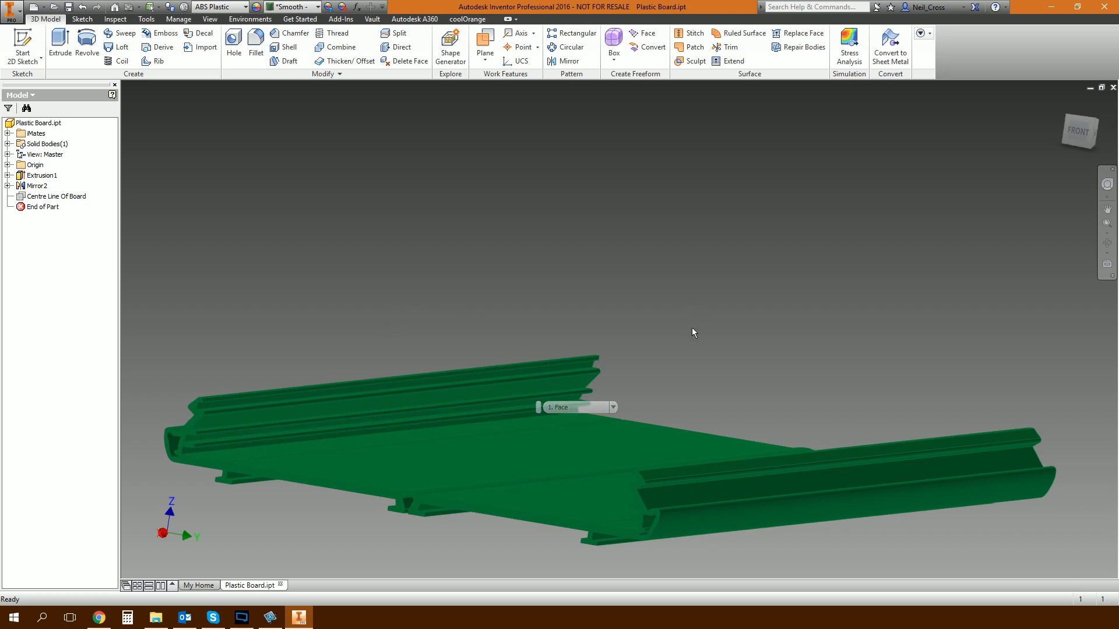
key(F6)
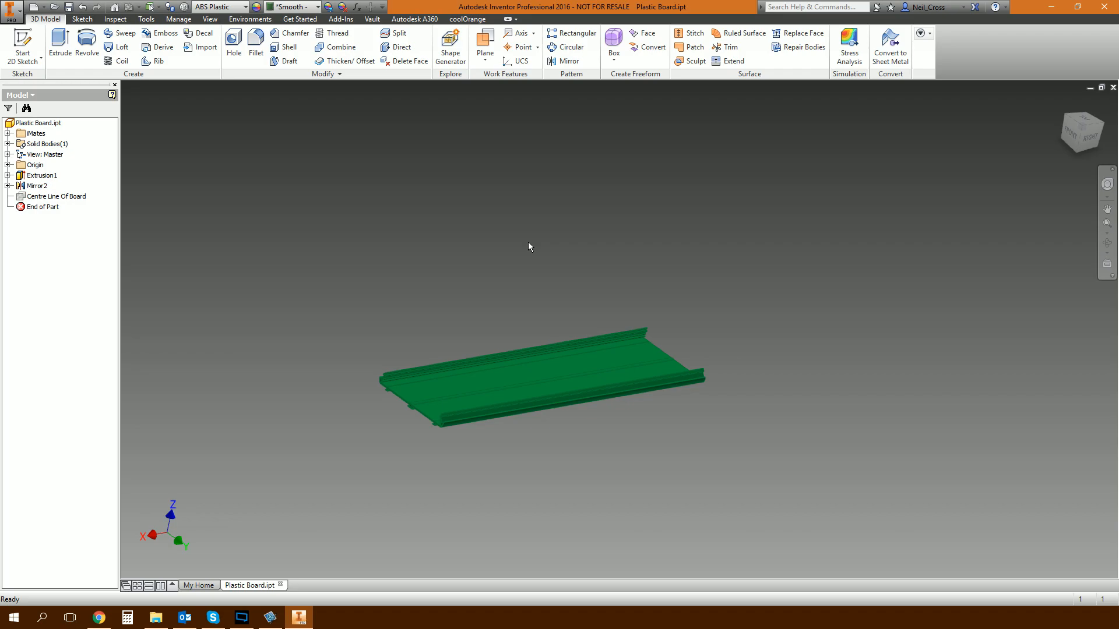
shift+middle_drag(457, 189, 522, 200)
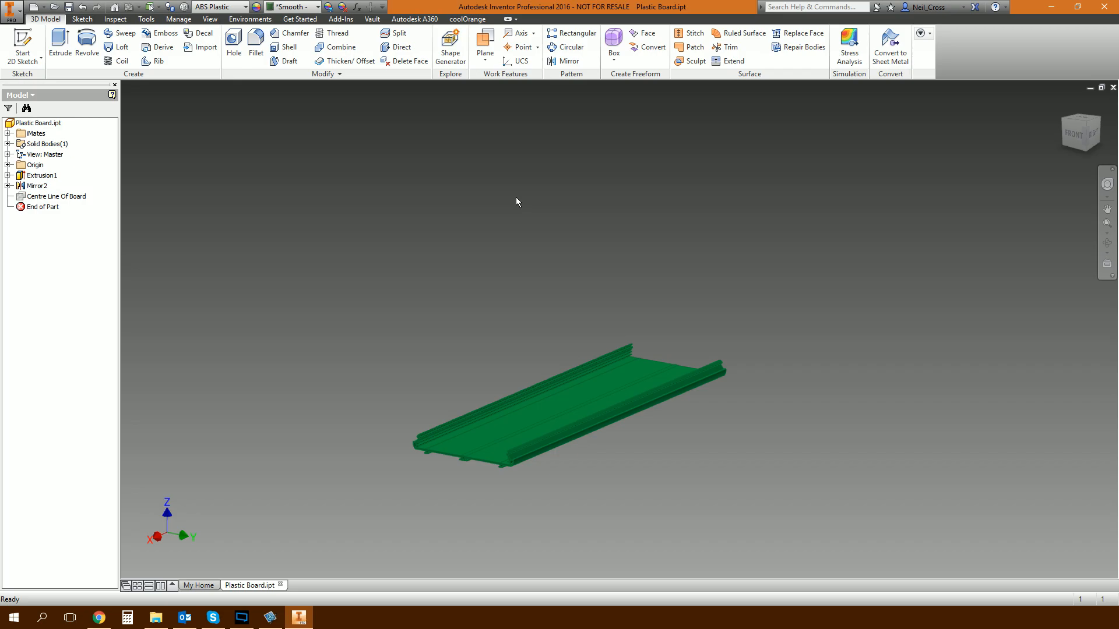
scroll(470, 273, down, 3)
middle_drag(492, 327, 502, 171)
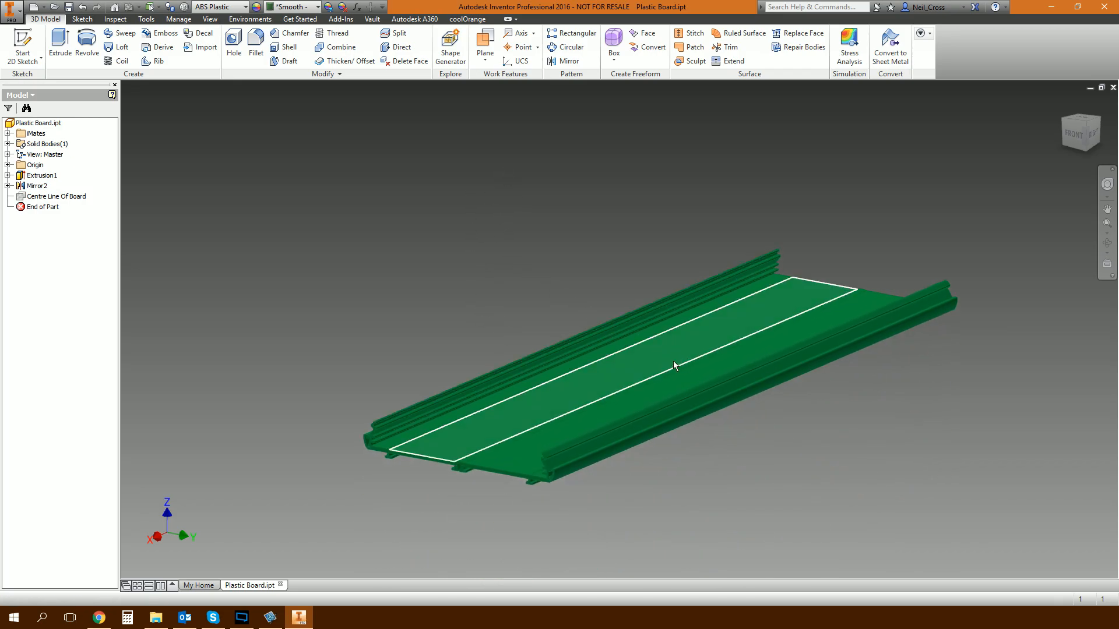
Inspect the base sketch and the extent settings of the board's extrusion.
click(8, 175)
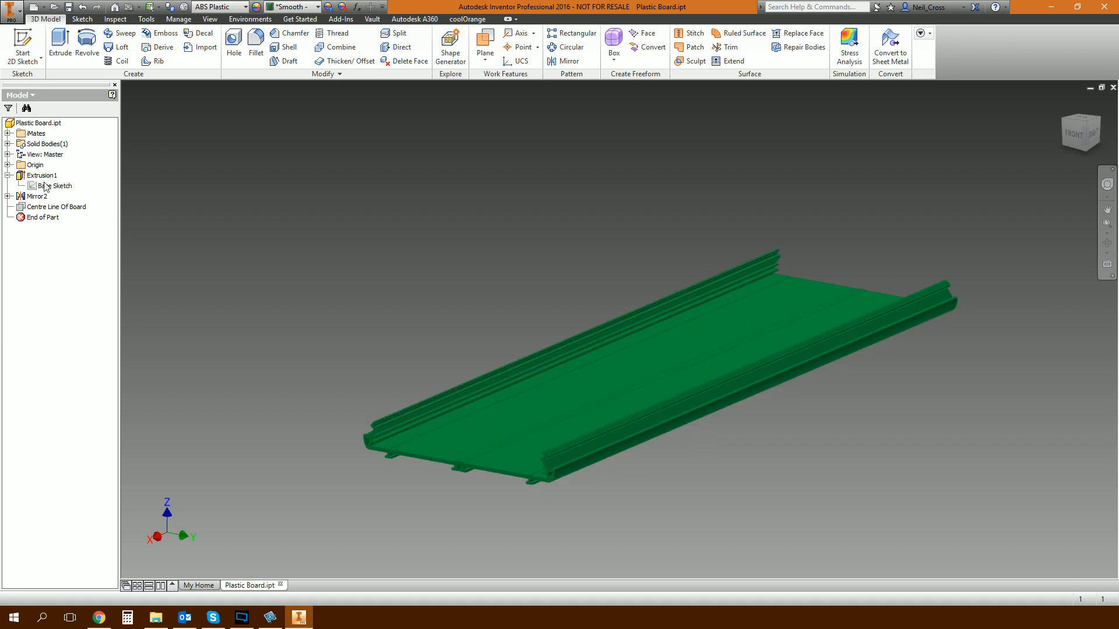
click(38, 186)
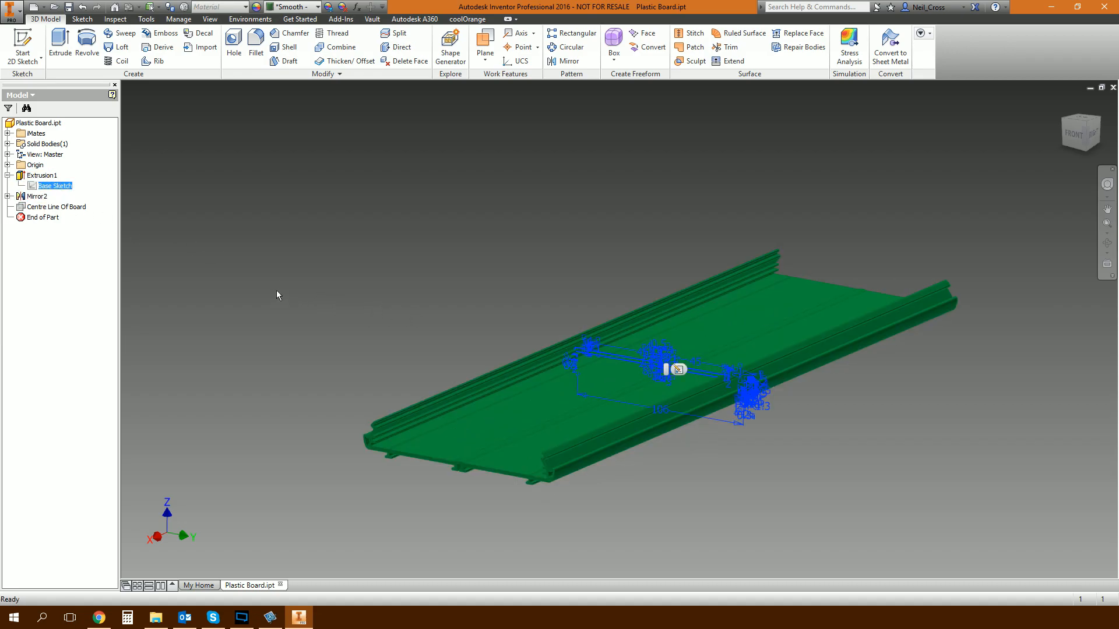
click(42, 176)
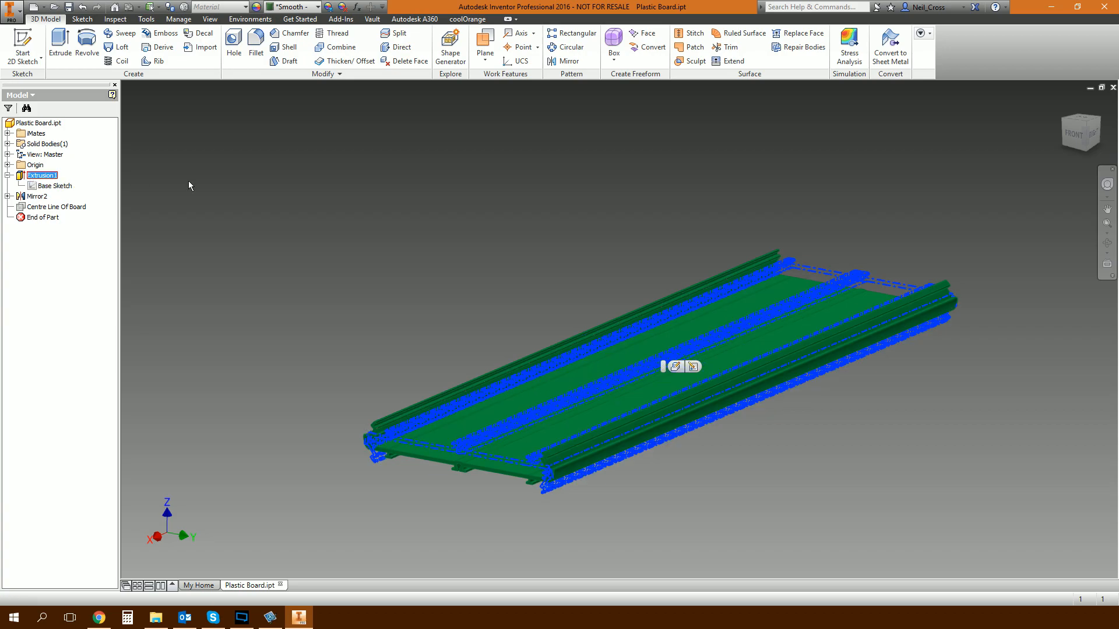
click(423, 318)
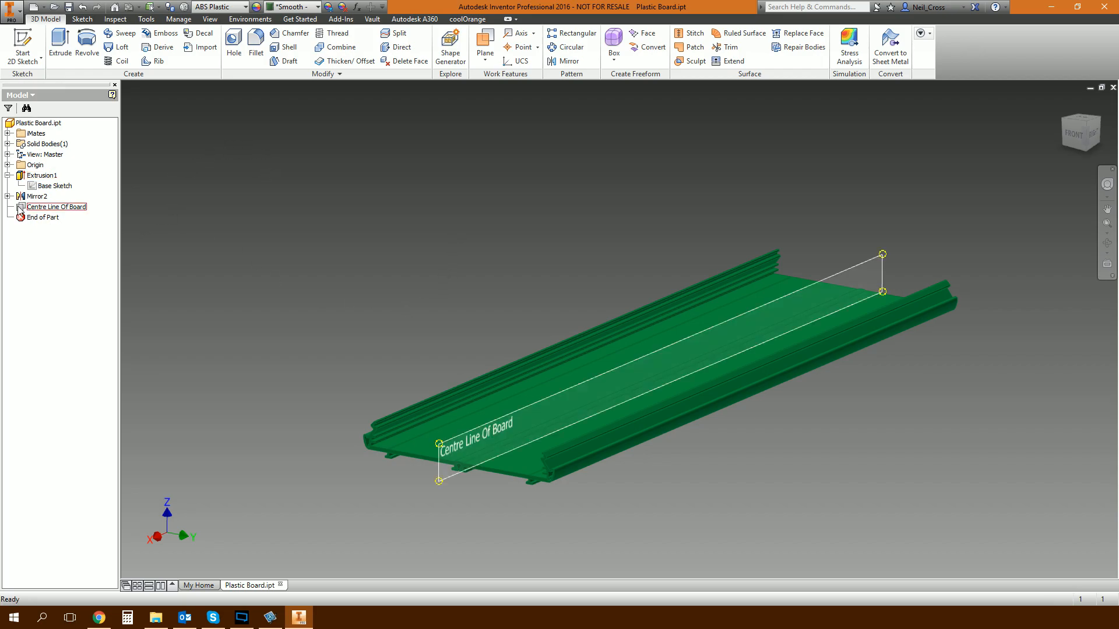
right_click(37, 175)
click(90, 262)
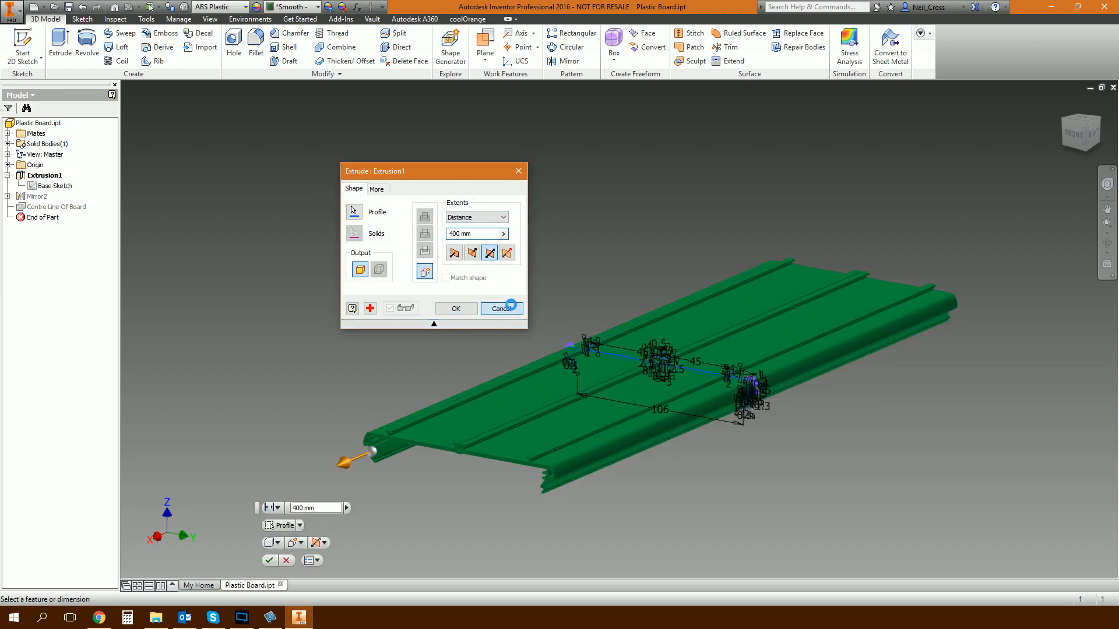
click(500, 308)
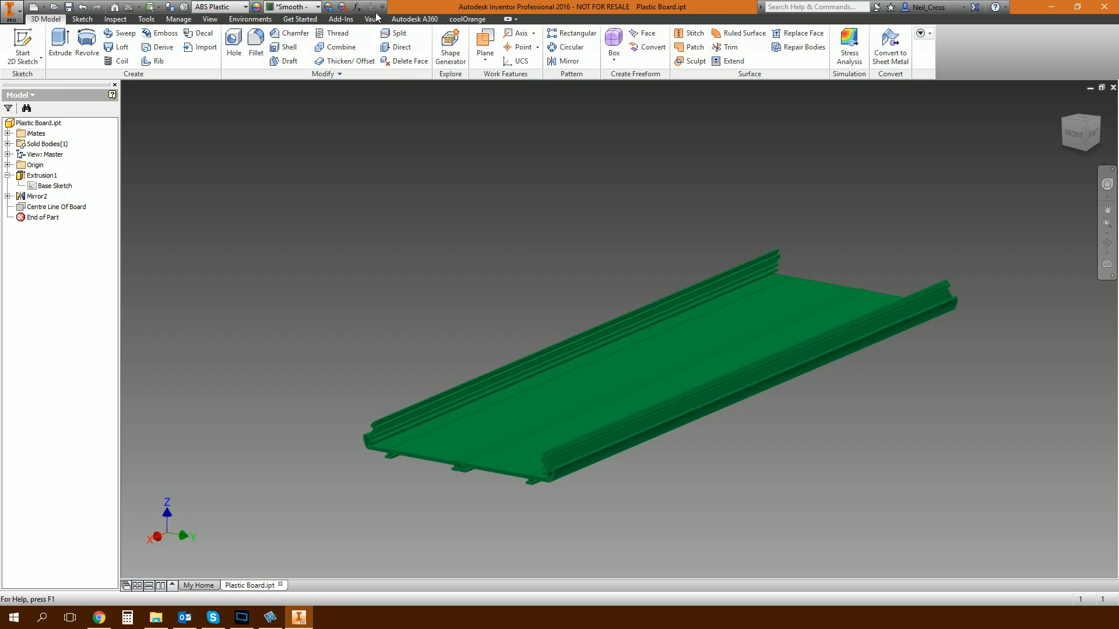
Add a numeric user parameter named Length with a value of 1000 mm.
click(356, 7)
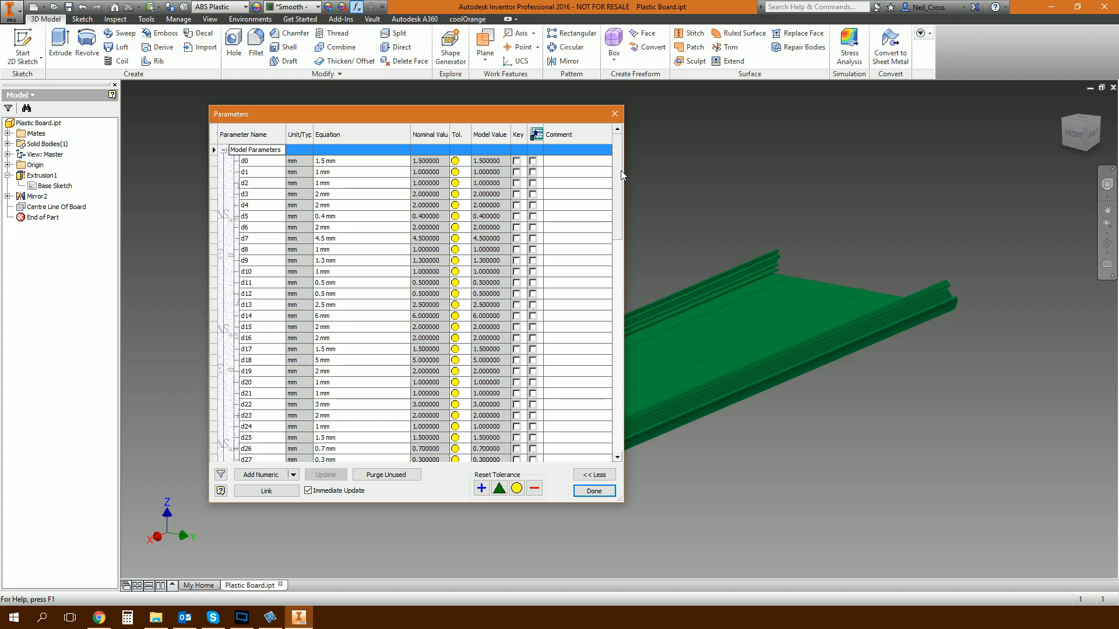
drag(621, 175, 620, 373)
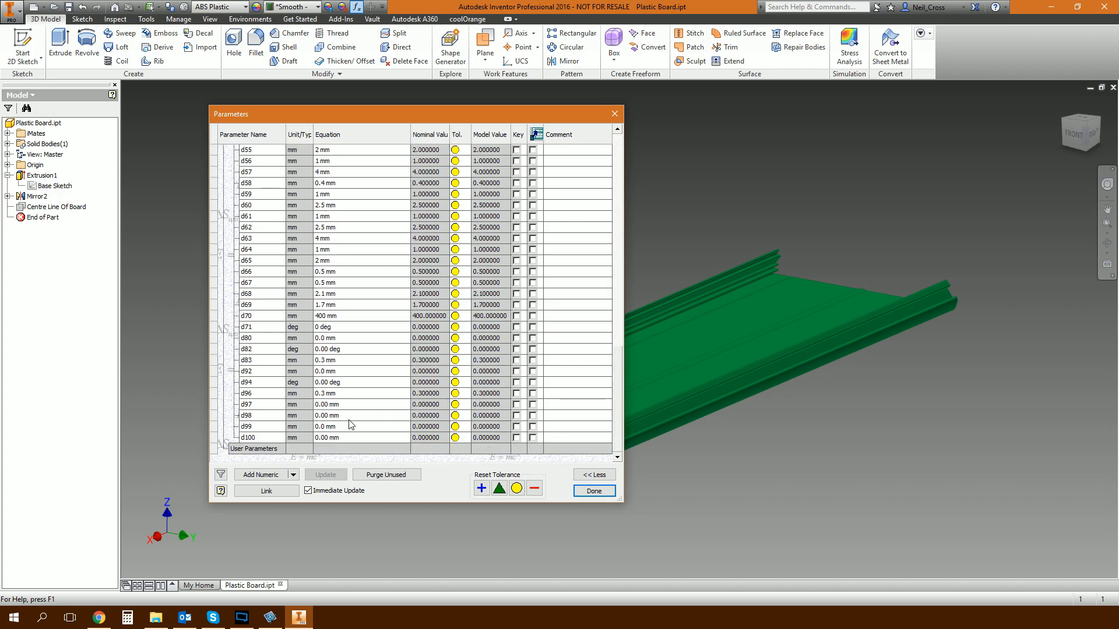
click(292, 474)
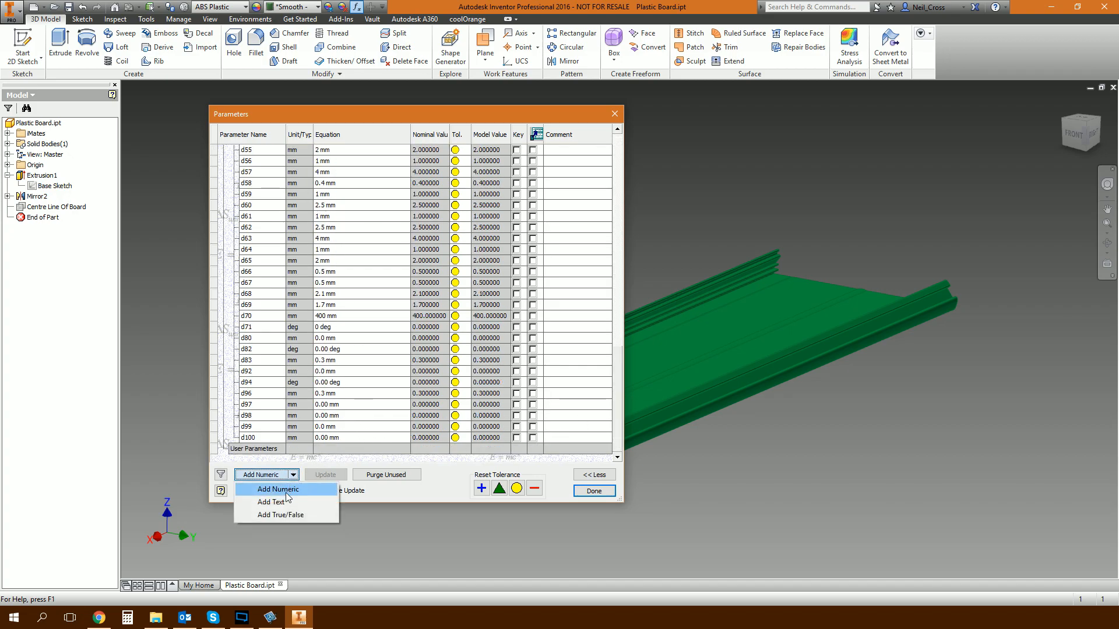
click(285, 490)
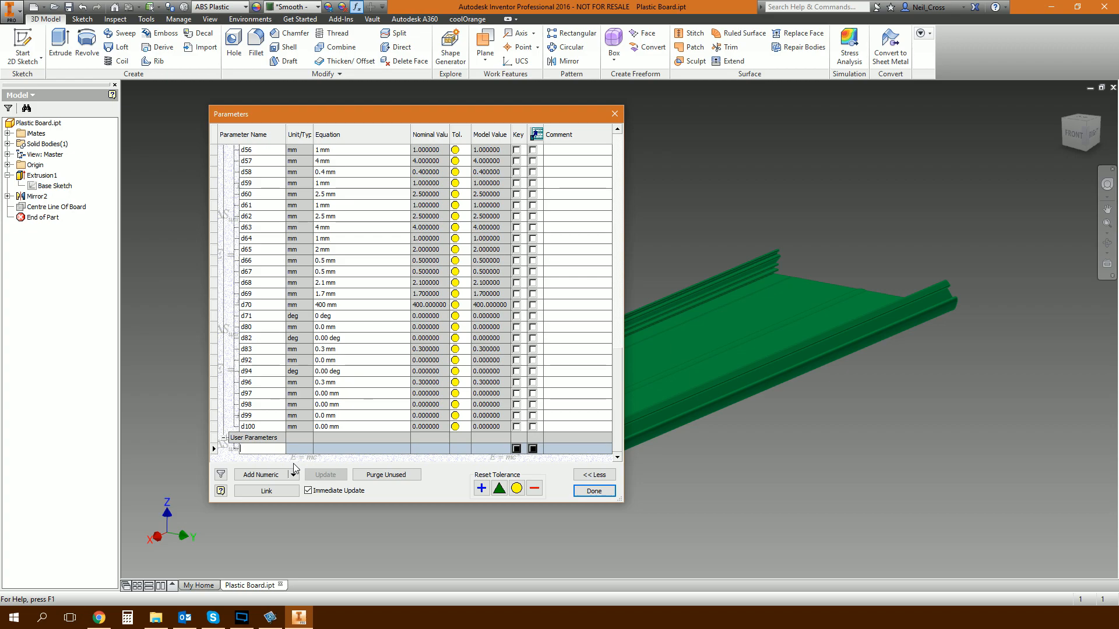
text(ength)
click(323, 448)
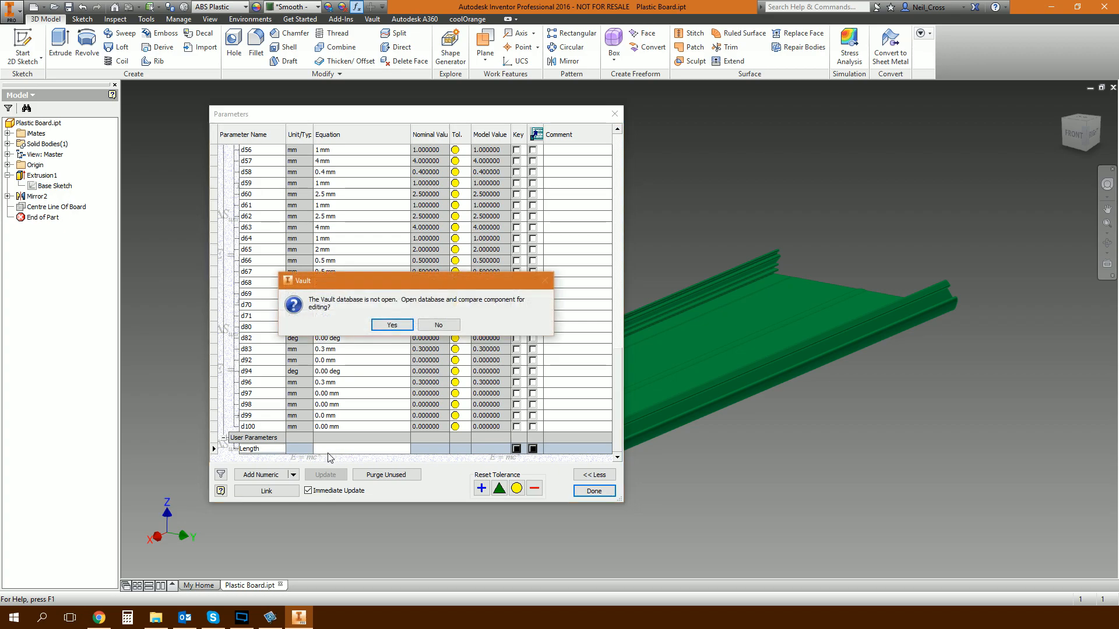
click(392, 325)
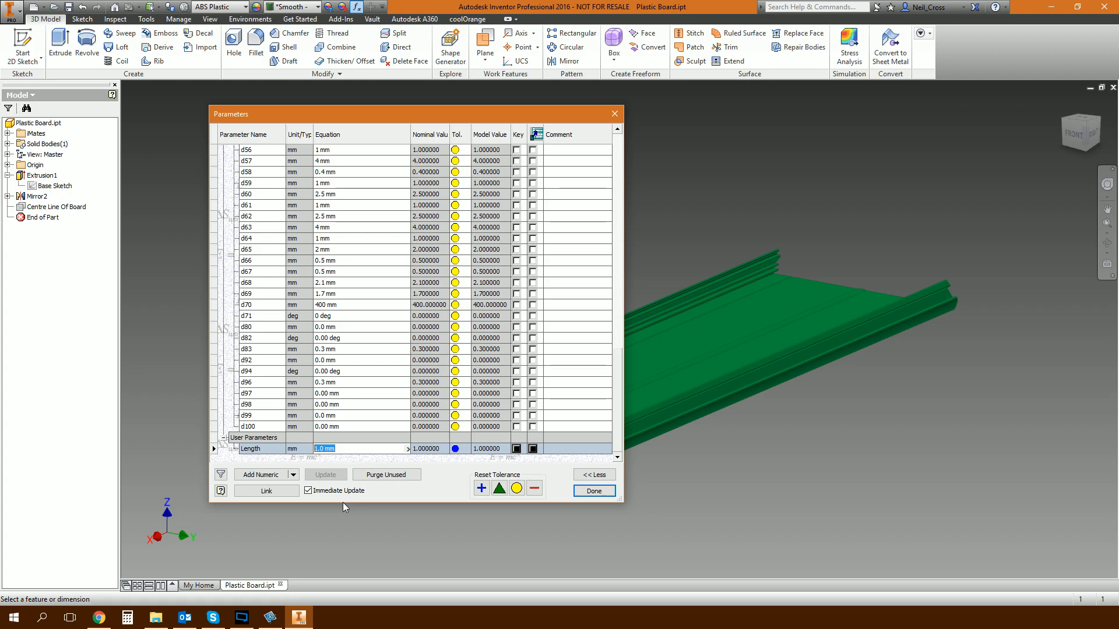
text(1000)
key(Return)
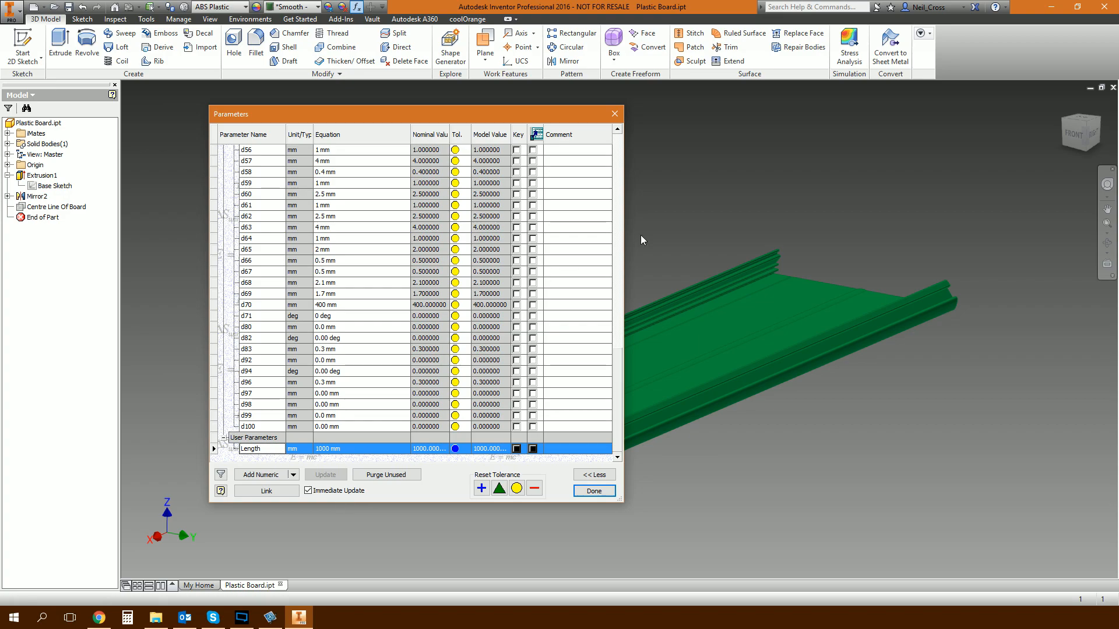
click(593, 491)
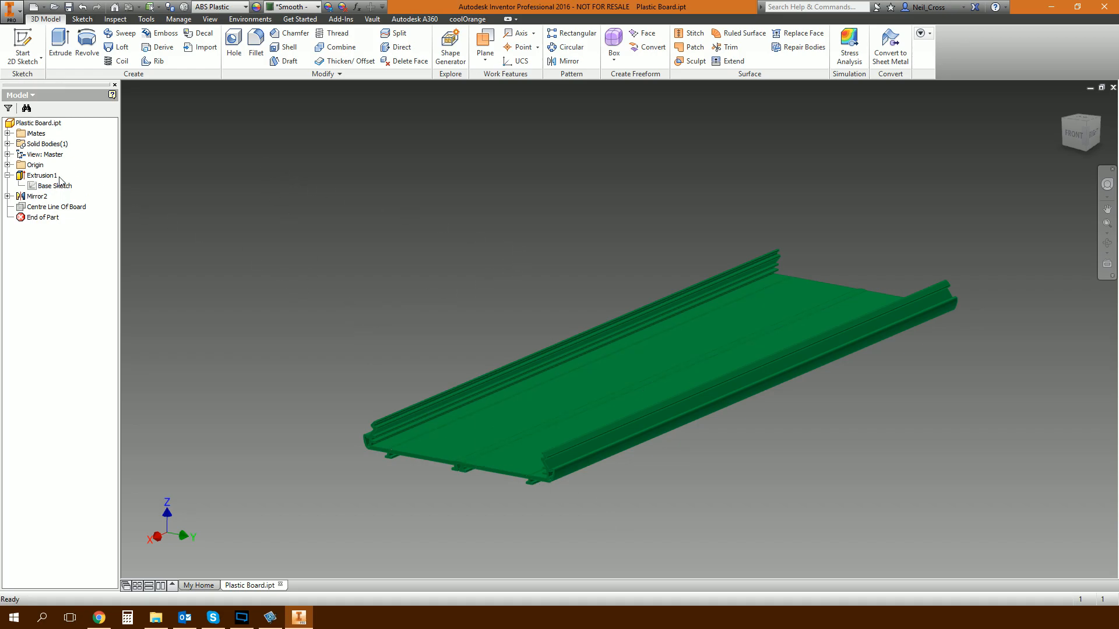
Edit the board's extrusion so its distance is driven by the Length parameter.
right_click(40, 175)
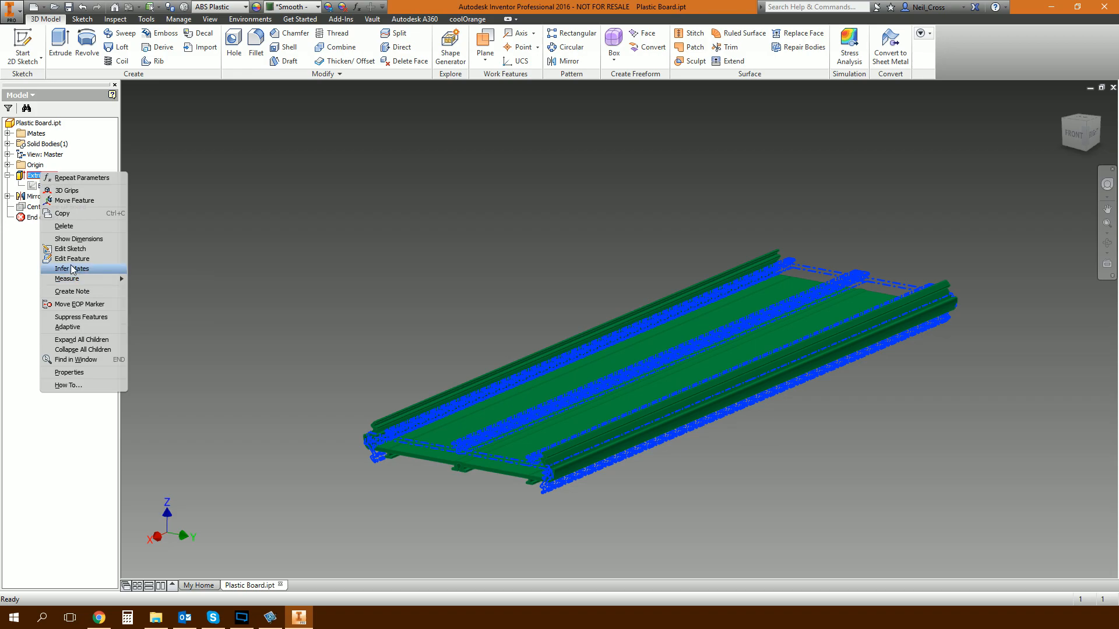
key(Escape)
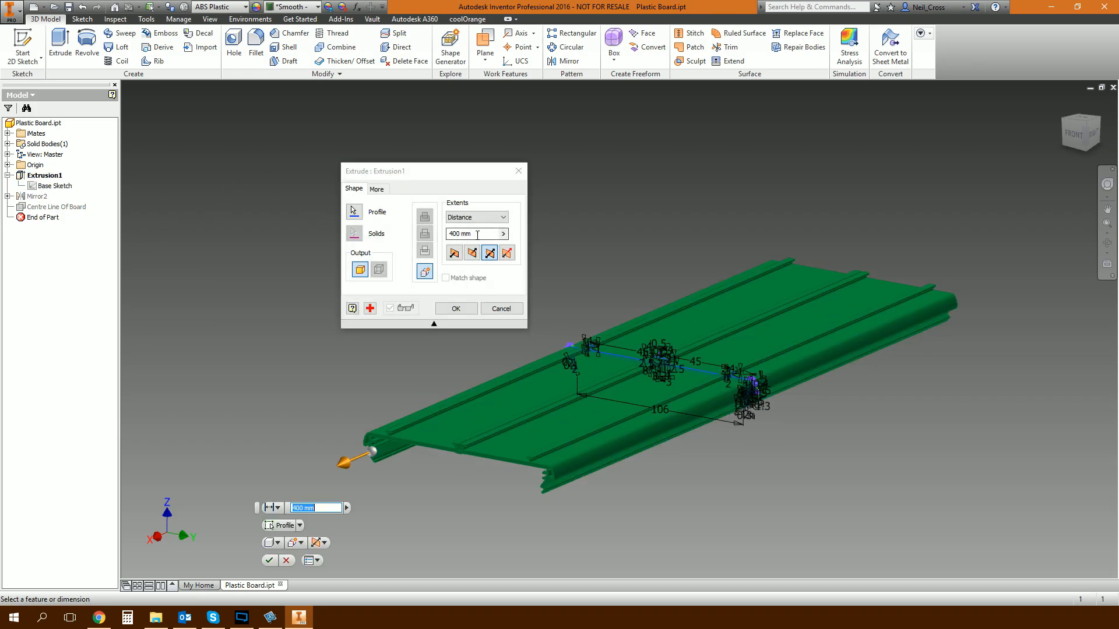
text(Length)
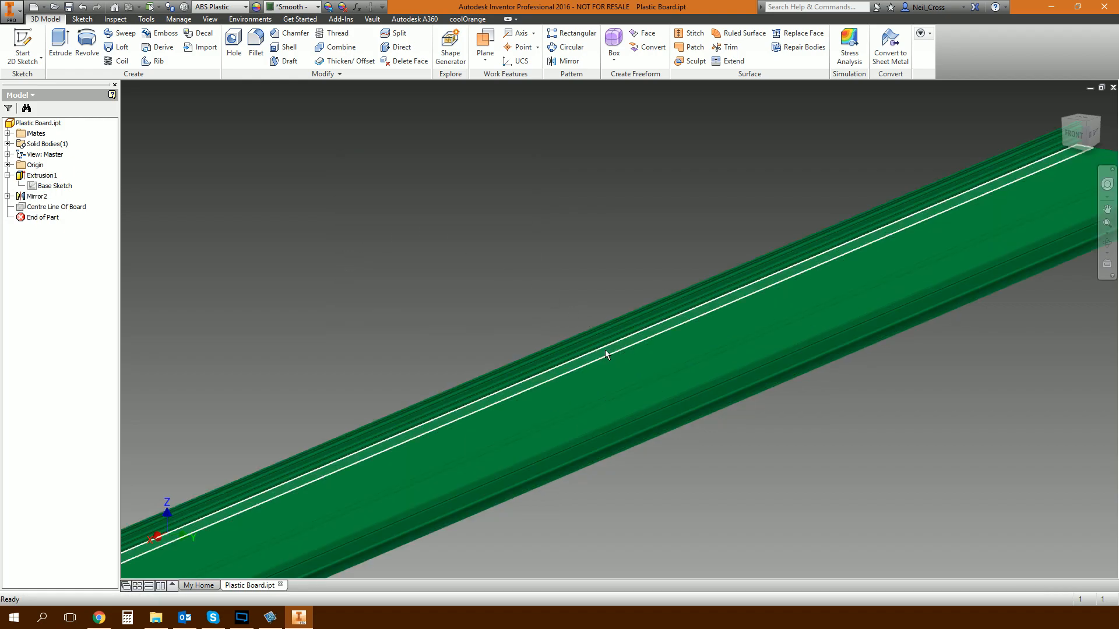
Test the Length user parameter at 500 mm and restore it to 1000 mm.
scroll(605, 347, down, 4)
click(357, 7)
drag(617, 208, 603, 435)
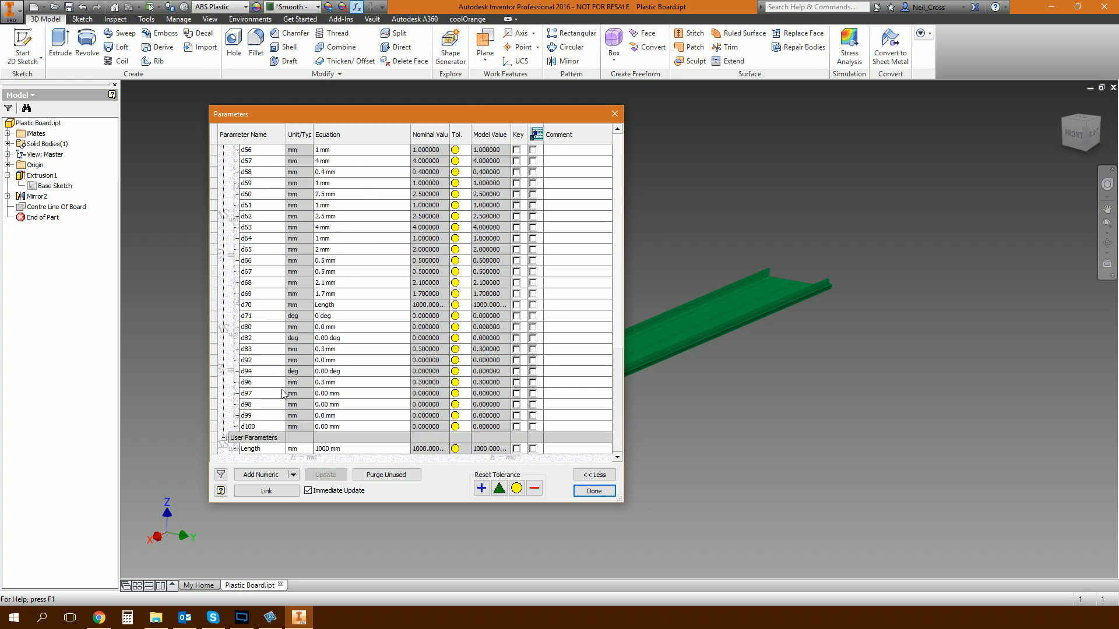
click(330, 448)
text(500)
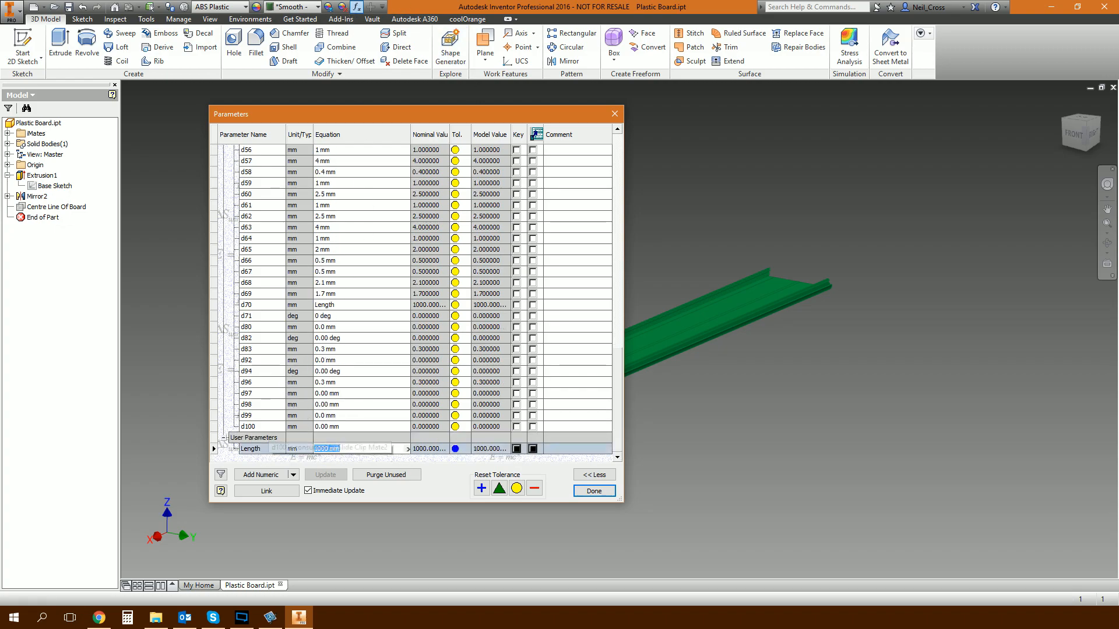
key(Return)
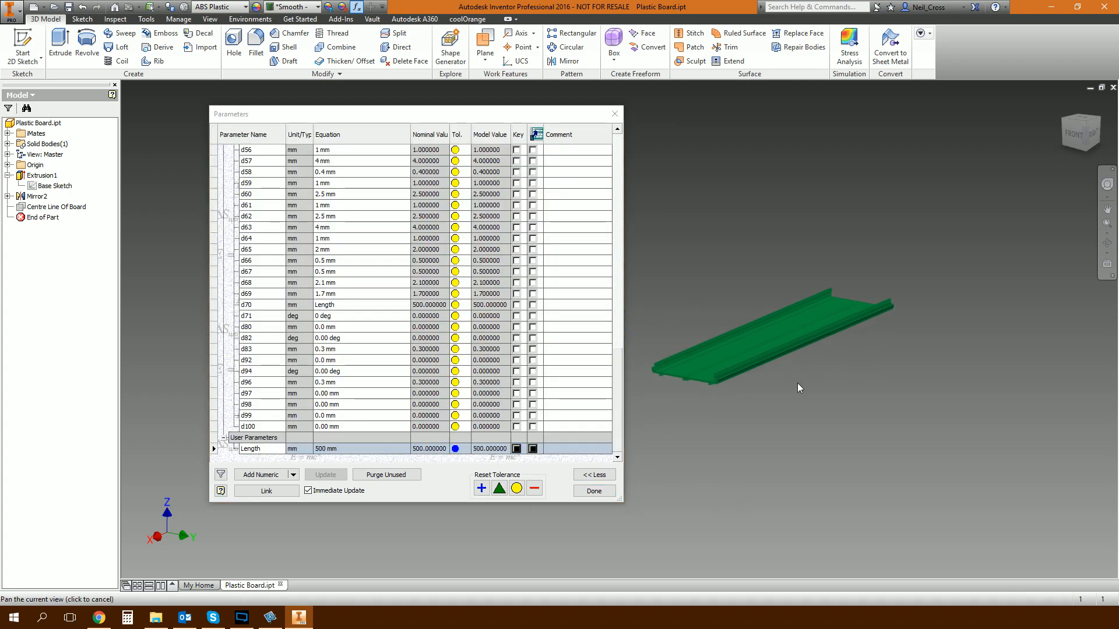
click(340, 449)
text(1000)
key(Return)
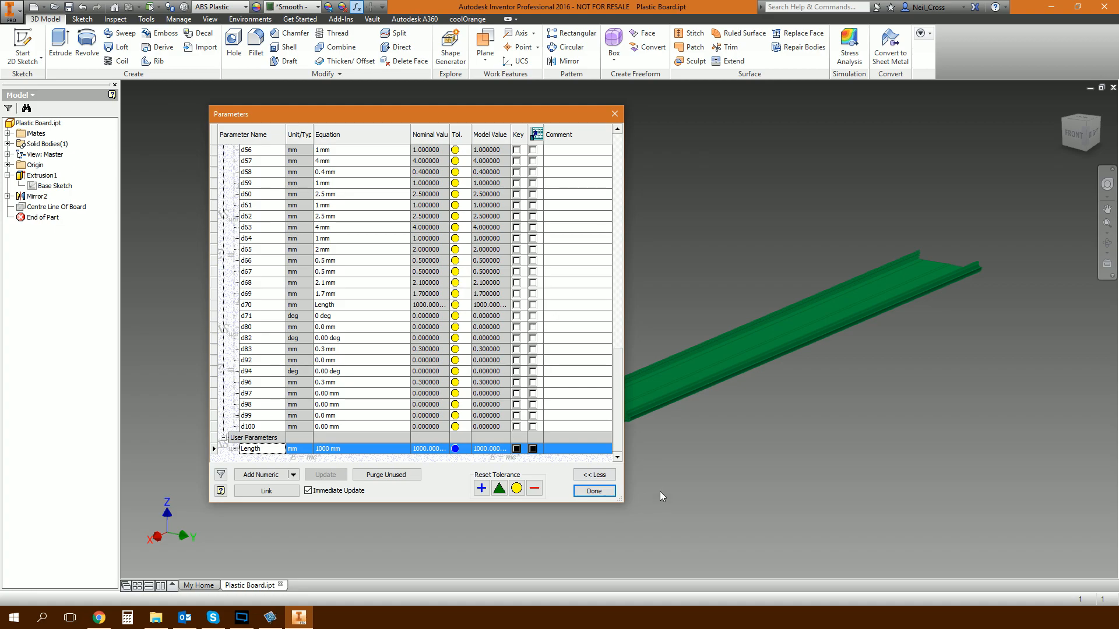
click(594, 490)
Mark the Length user parameter as an export parameter.
click(356, 6)
drag(613, 411, 622, 443)
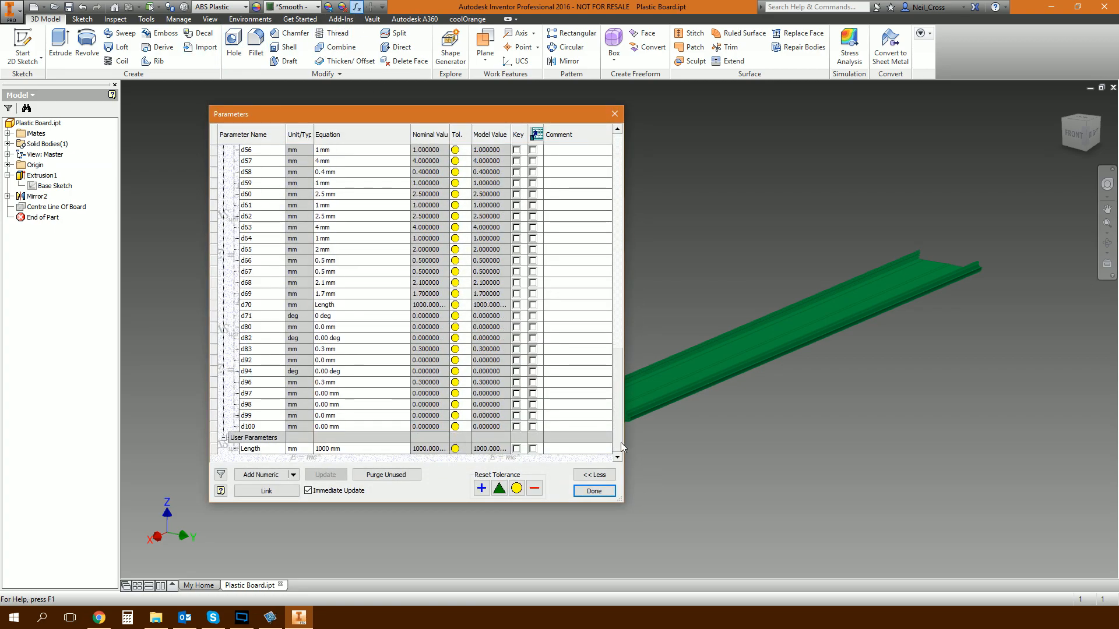
click(533, 449)
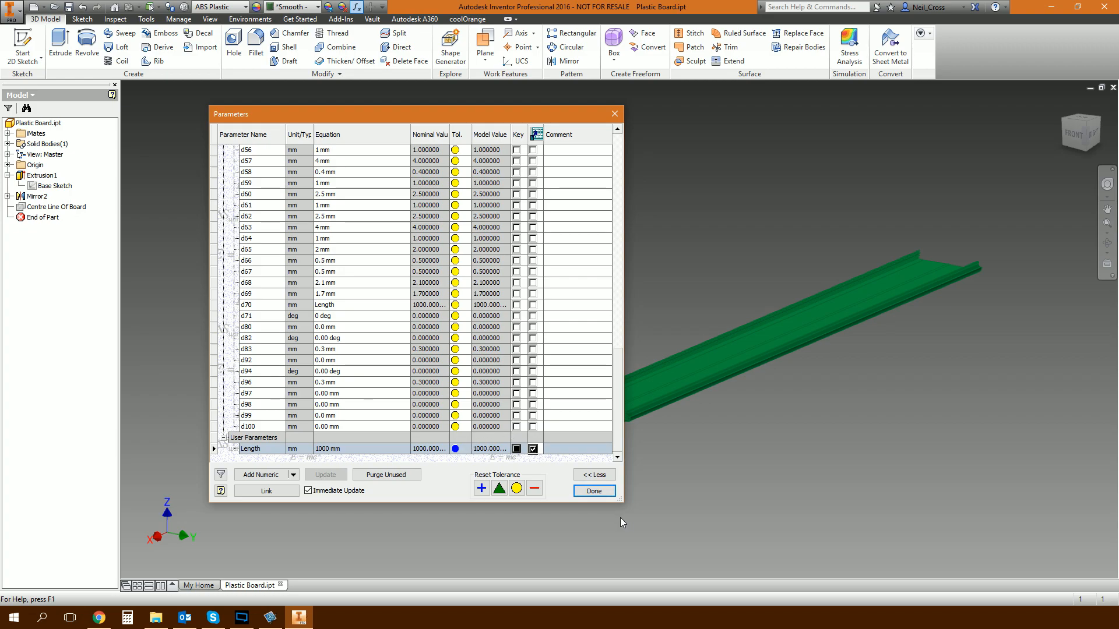
click(599, 493)
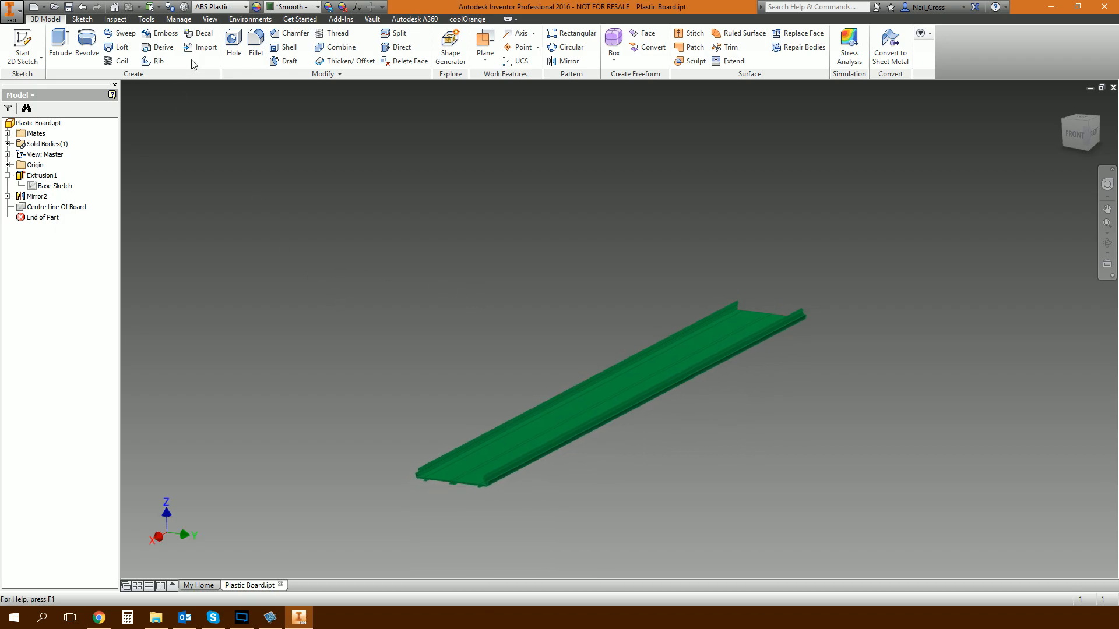
Start an iPart from the board, setting its member name to TFI-12345-0 and its part number to TFI-12345.
click(152, 21)
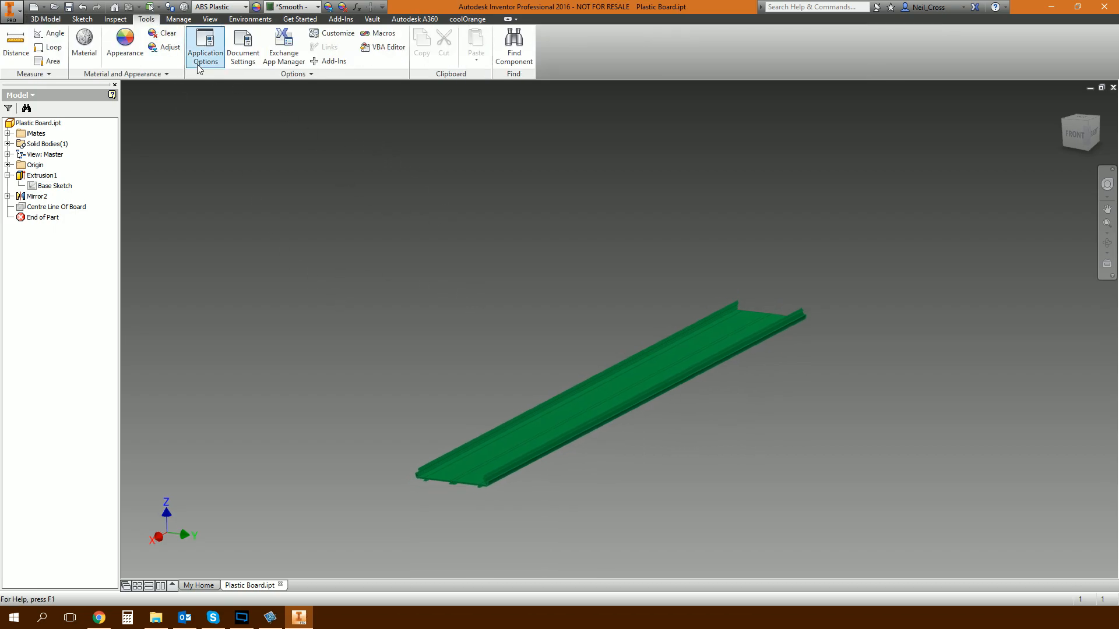
click(181, 21)
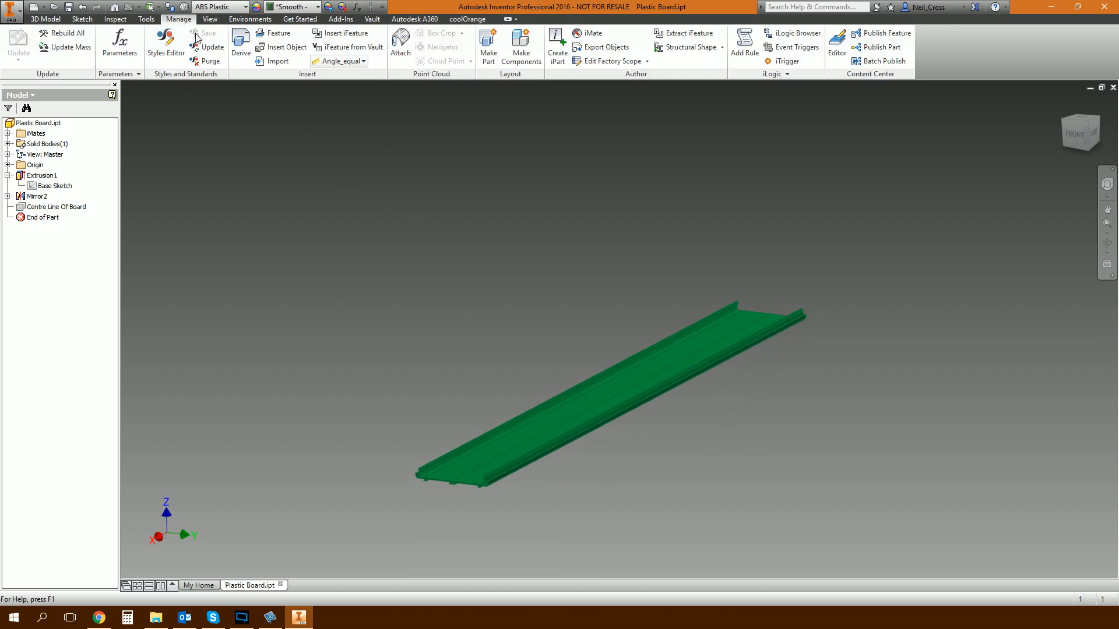
click(557, 57)
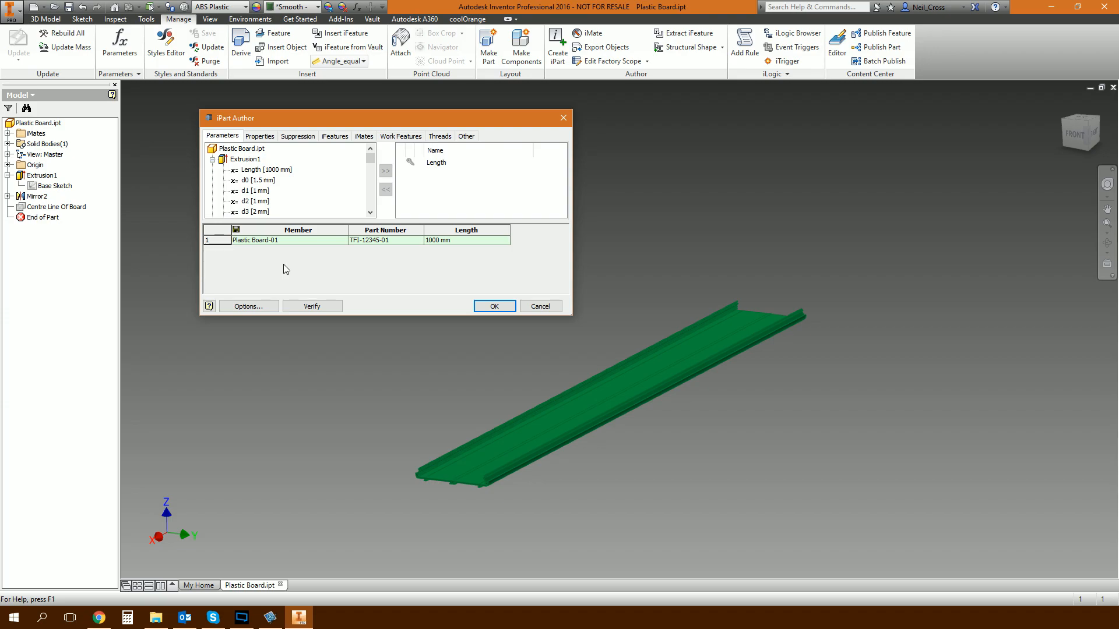
double_click(282, 239)
text(TFI-12345-0)
click(394, 243)
click(403, 246)
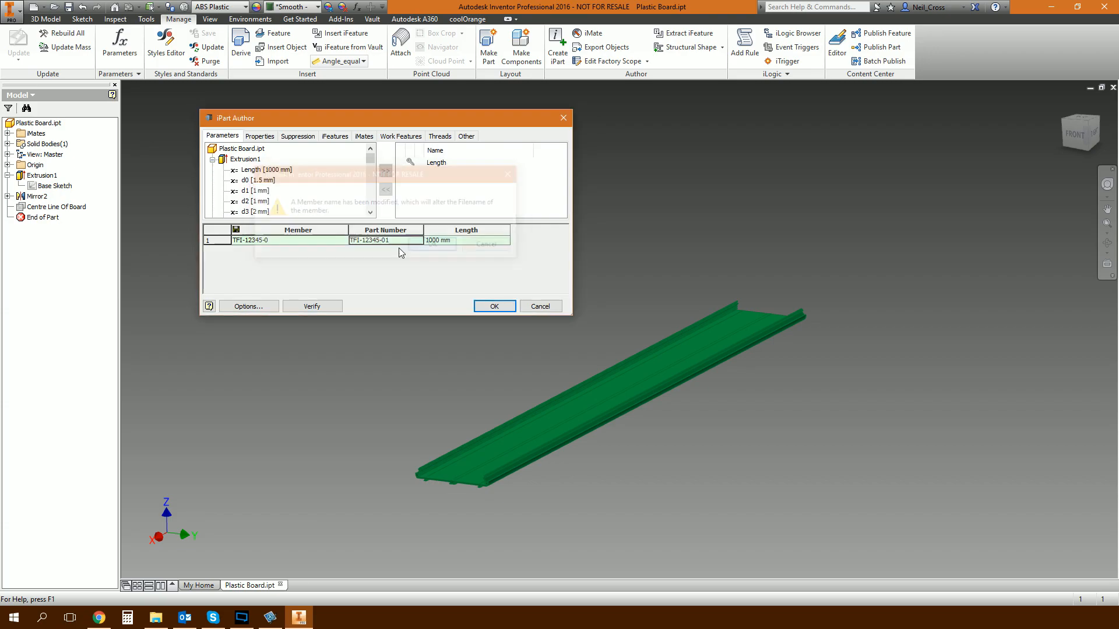
click(395, 241)
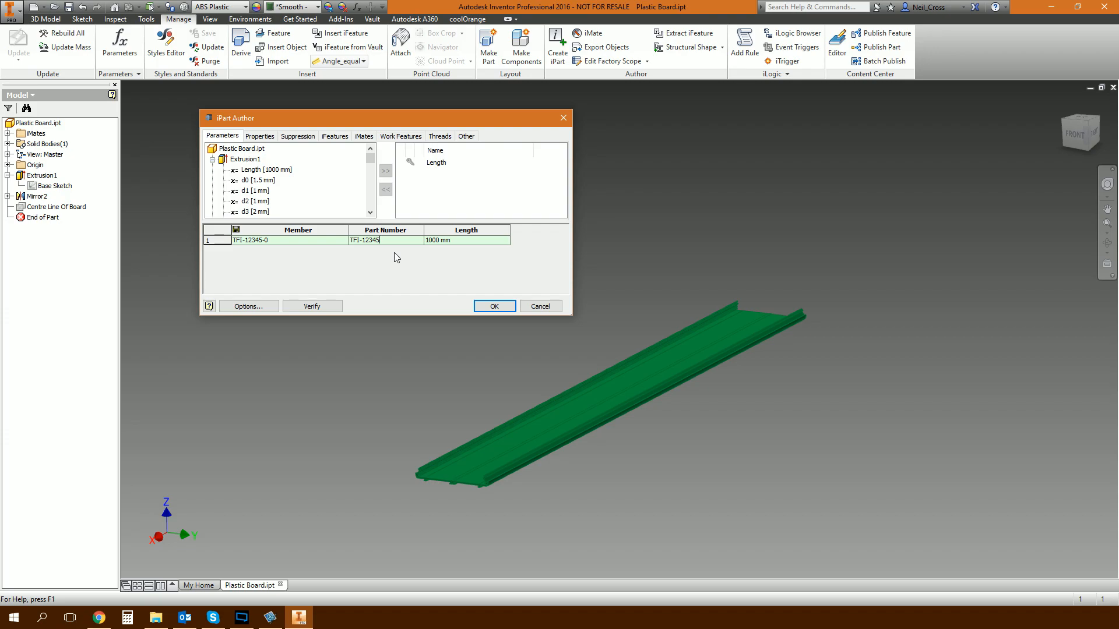
Make the iPart table's Length column a custom parameter column, finish creating the iPart, and check its member under Table.
right_click(458, 230)
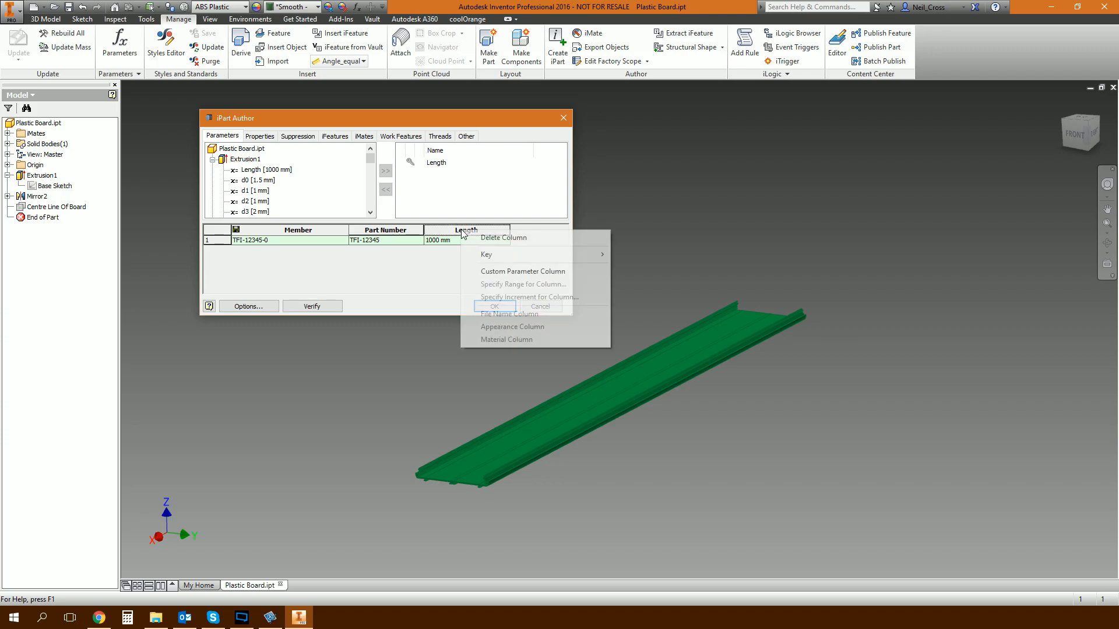
click(489, 271)
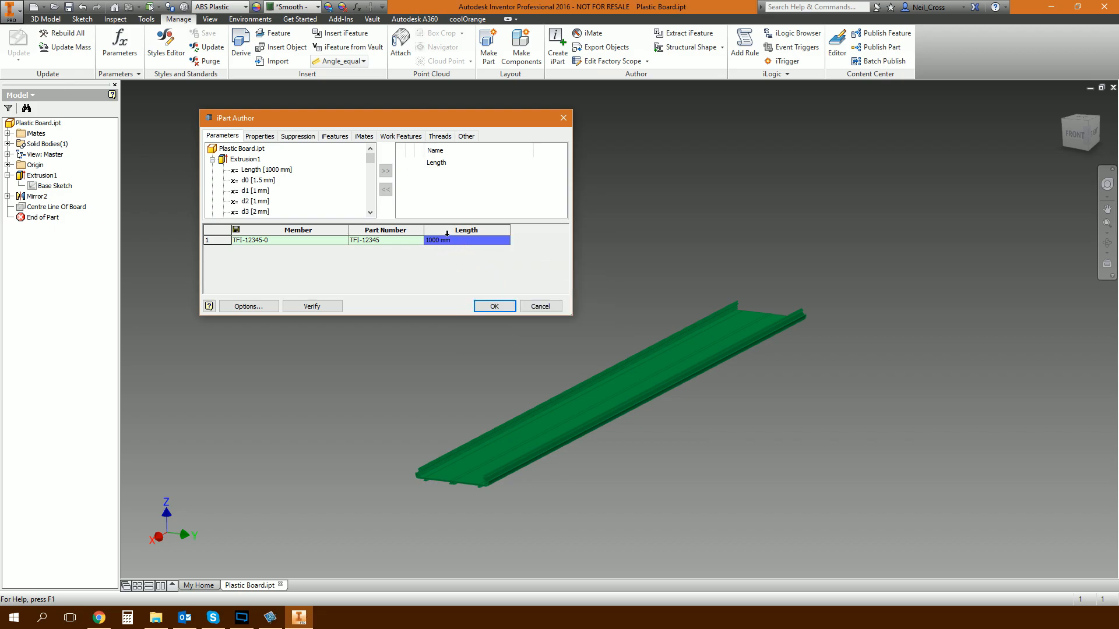
click(458, 243)
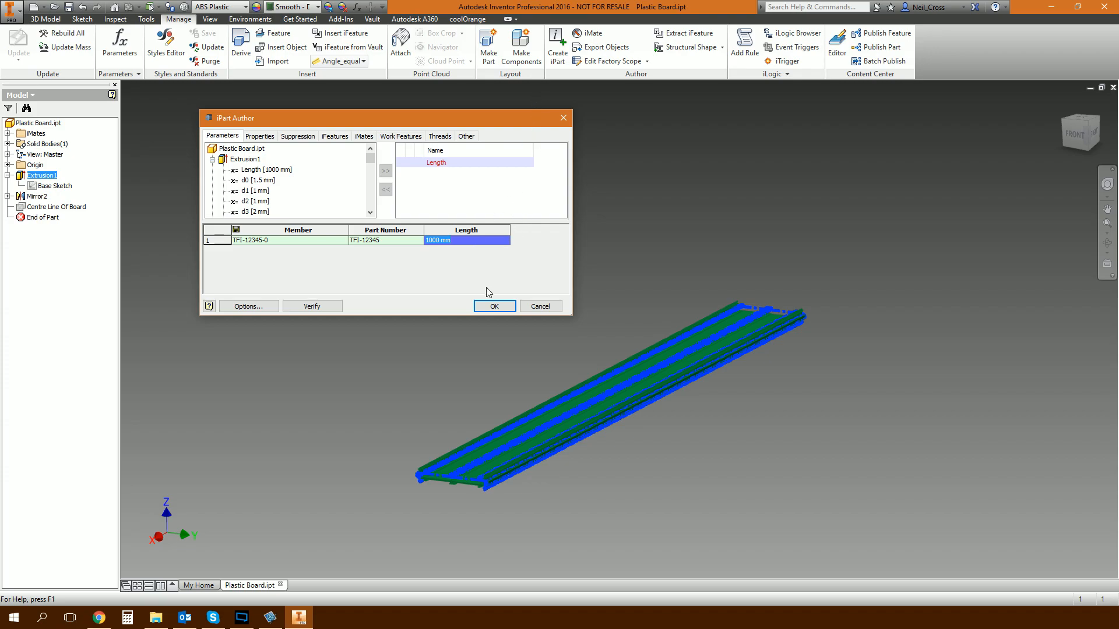
click(477, 306)
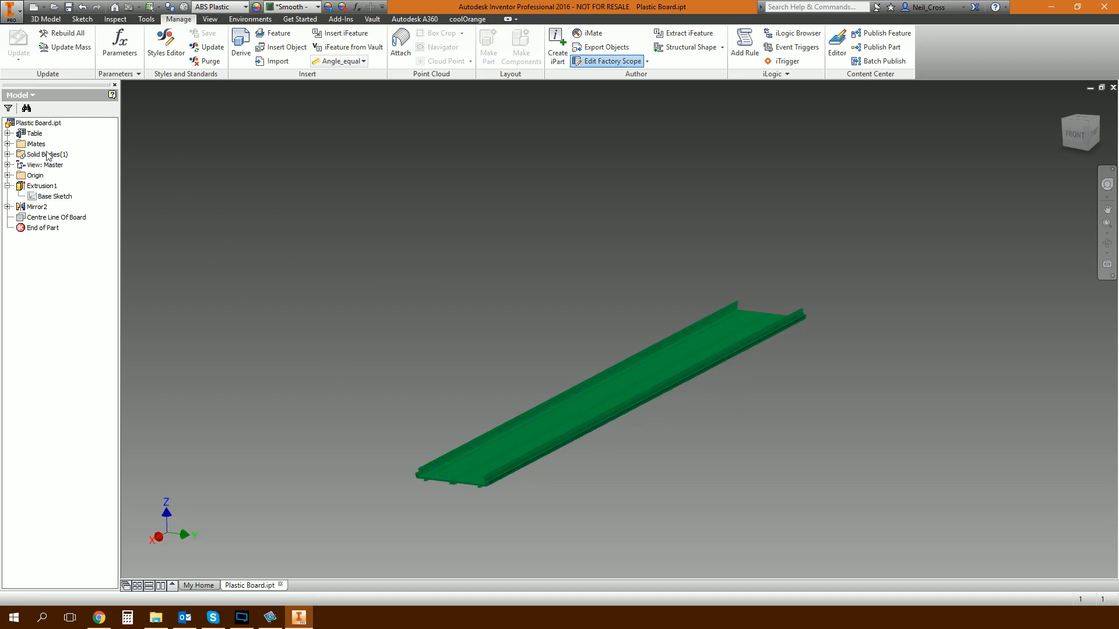
click(7, 133)
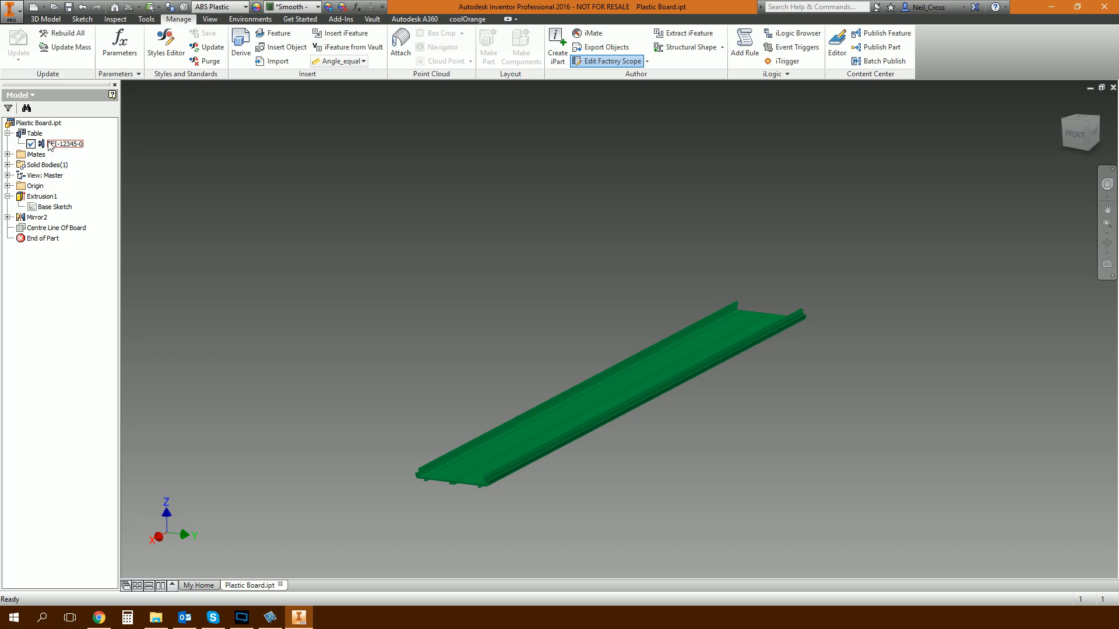
click(9, 134)
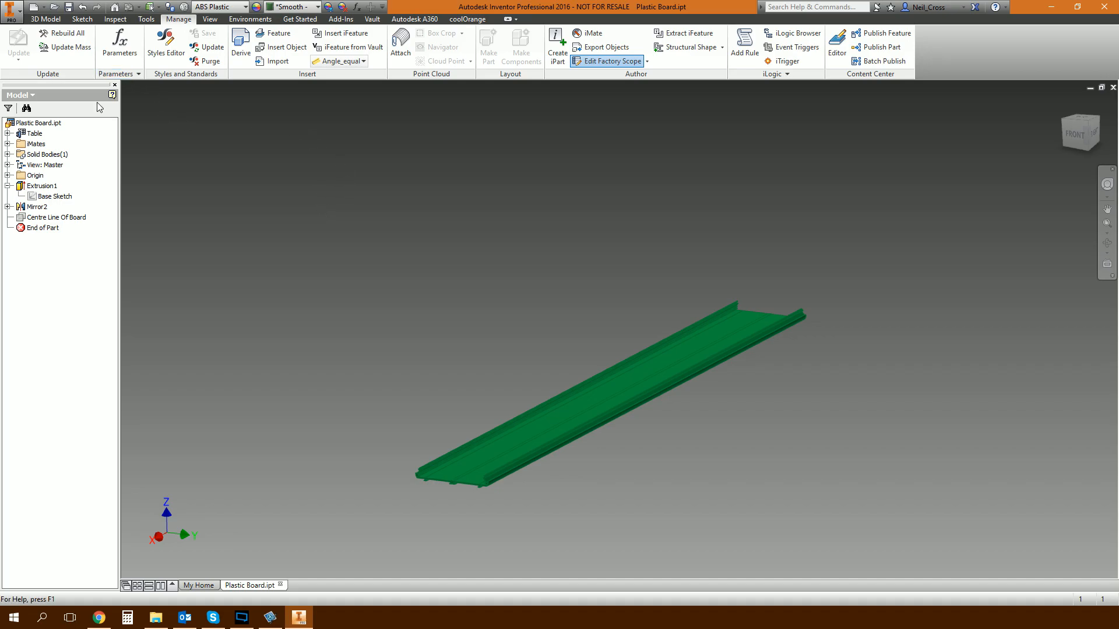
Enter "Plastic PCB carrier board" as the Description in the board's iProperties.
right_click(36, 125)
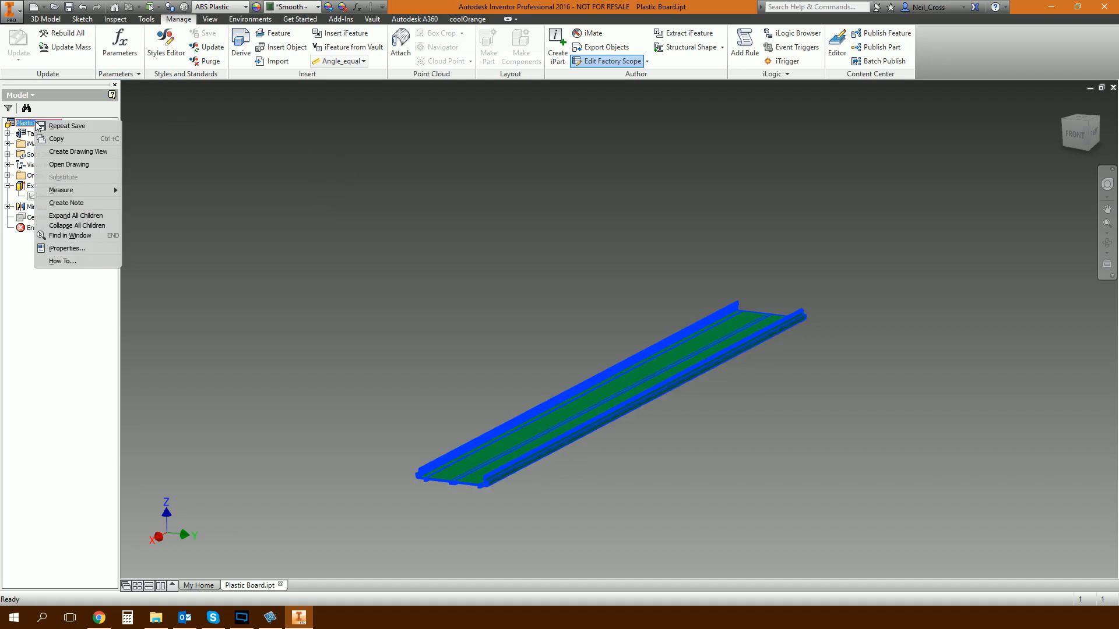
click(76, 249)
click(352, 209)
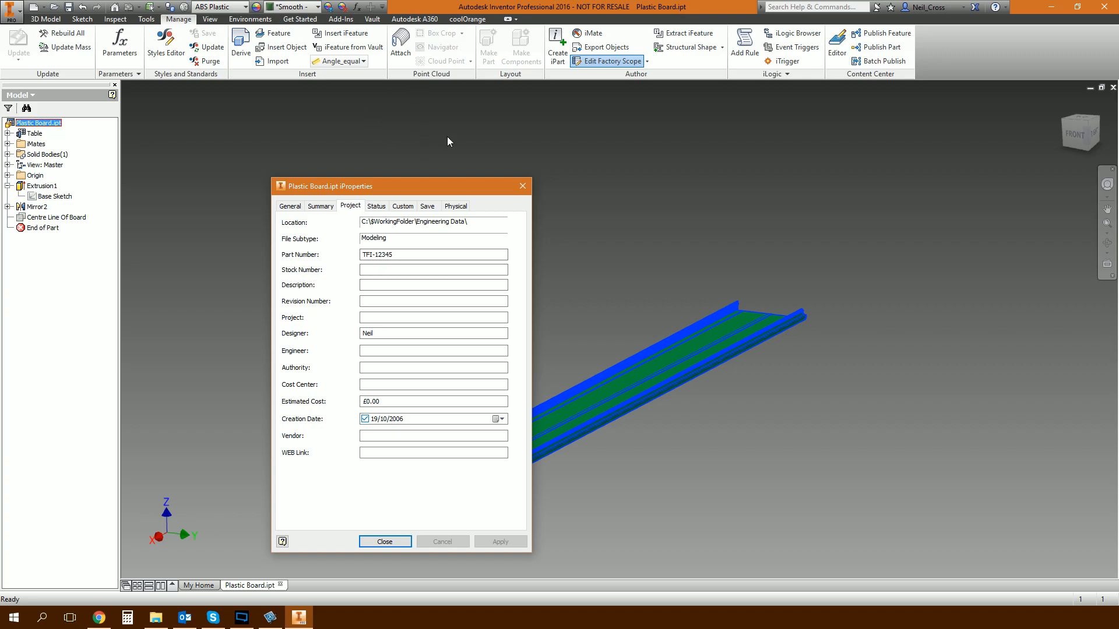
click(438, 285)
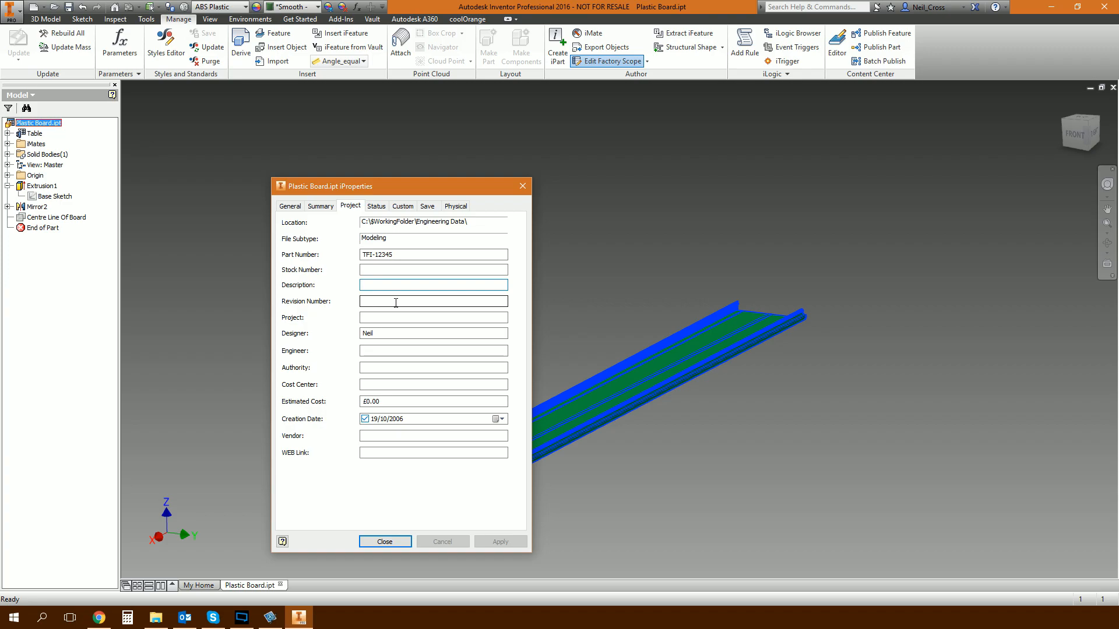
text(Plastic)
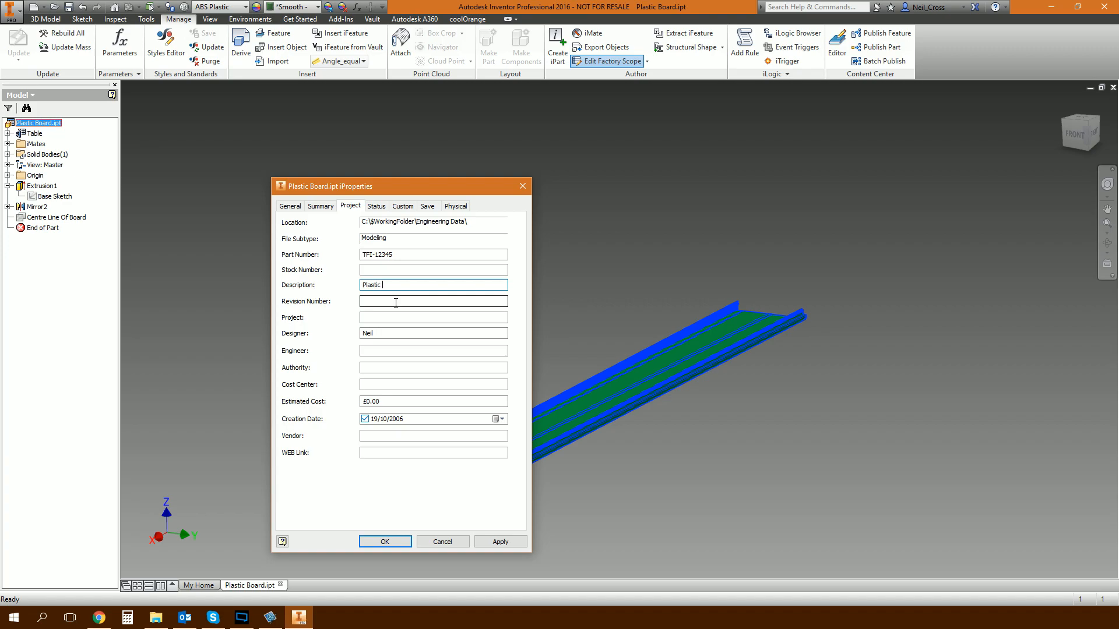
text( PCB carrier board)
Set the Stock Number iProperty to the expression "=Cut to a length of <Length>" and apply it.
click(408, 270)
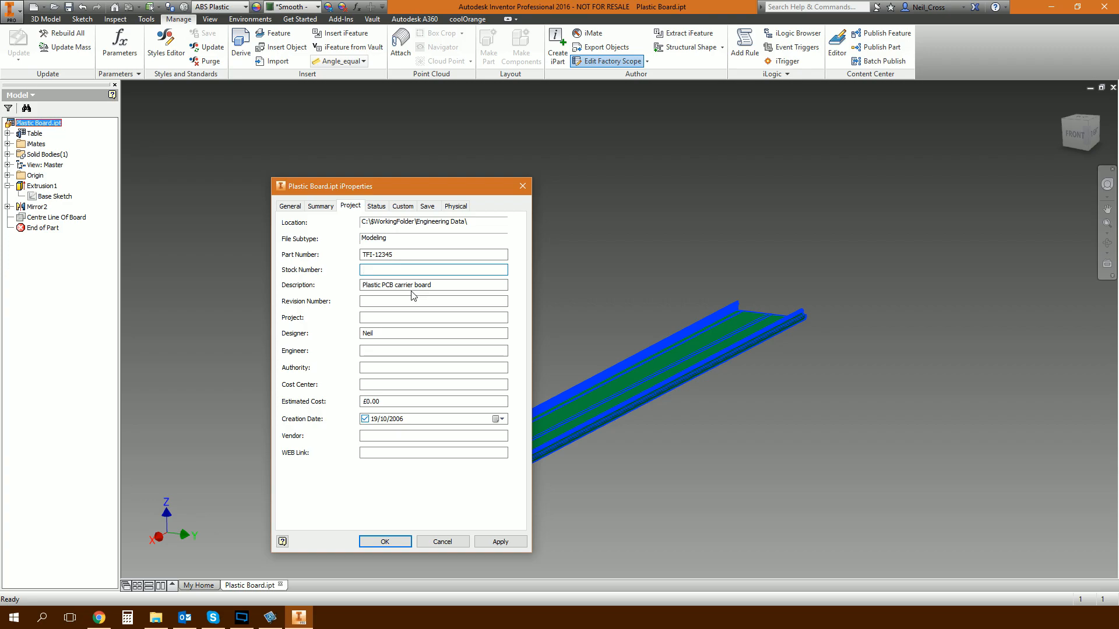
text(=Cut to a length of <Length>)
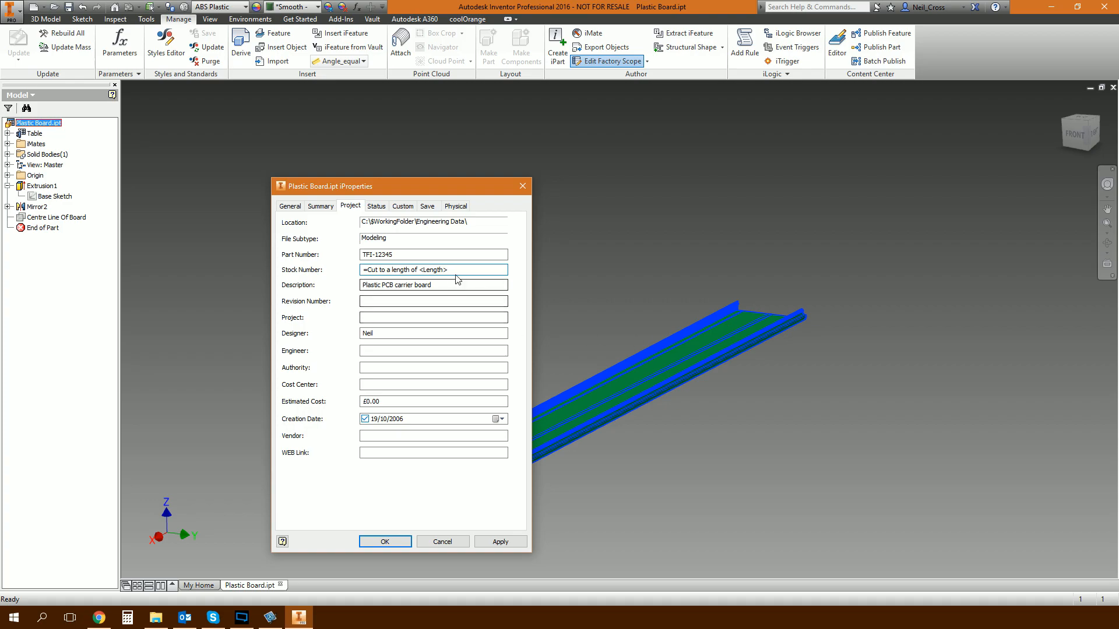
right_click(427, 272)
click(413, 275)
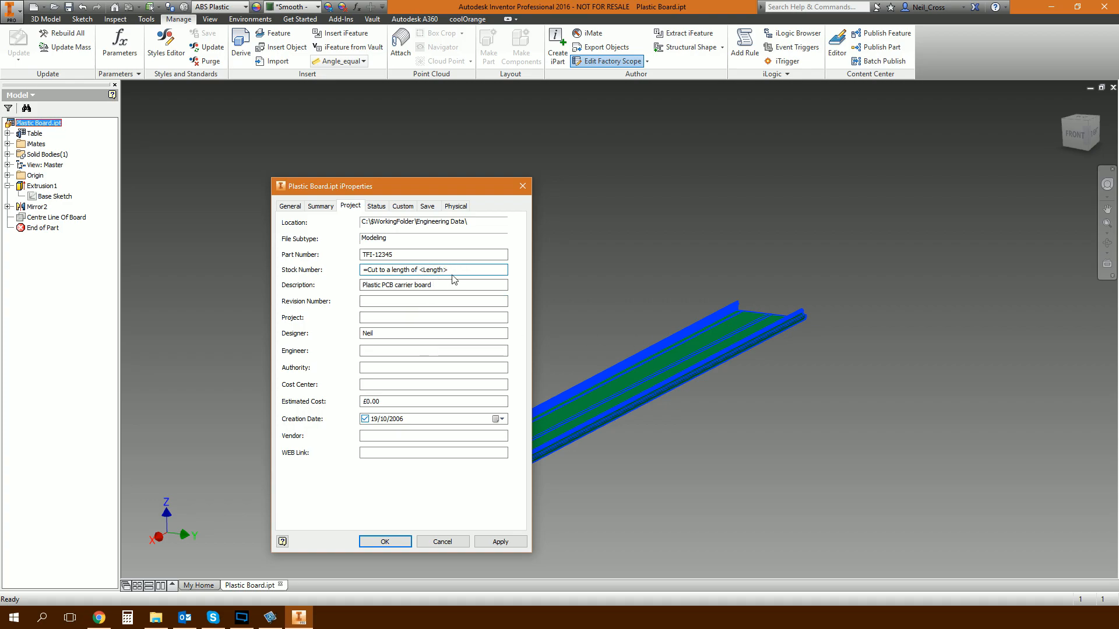
click(500, 541)
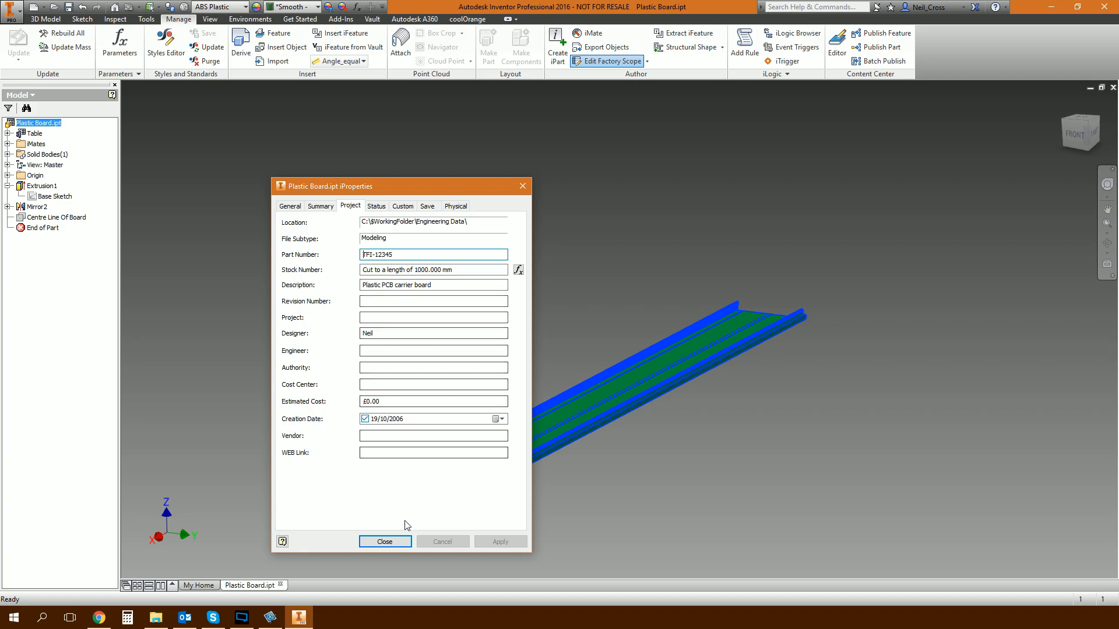
click(396, 541)
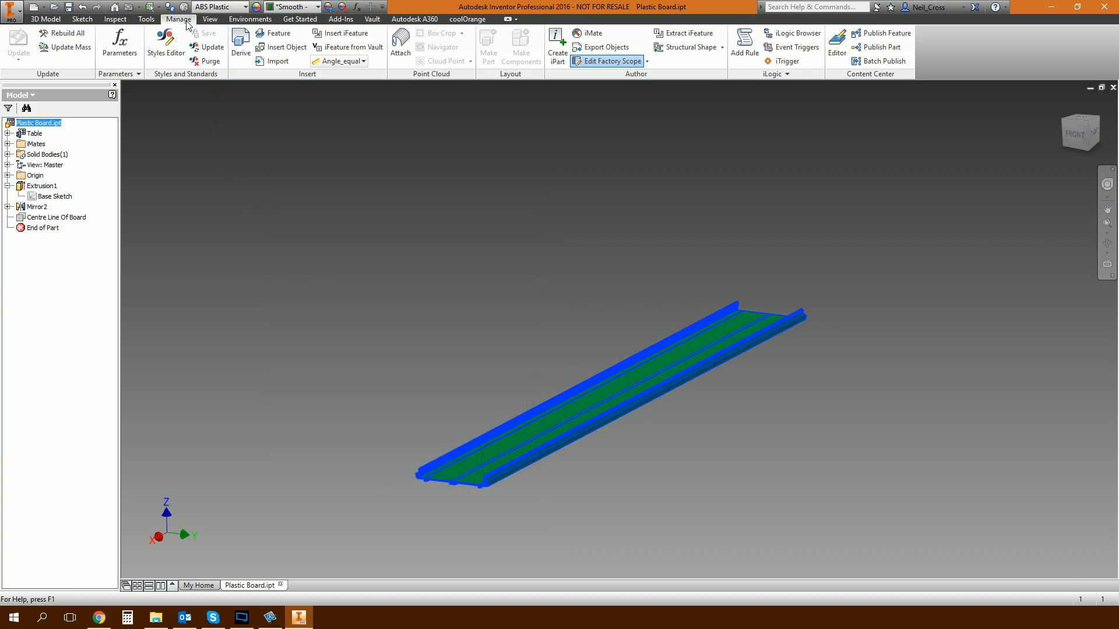
Set the document's linear dimension display precision to 0 decimal places.
click(147, 19)
click(243, 61)
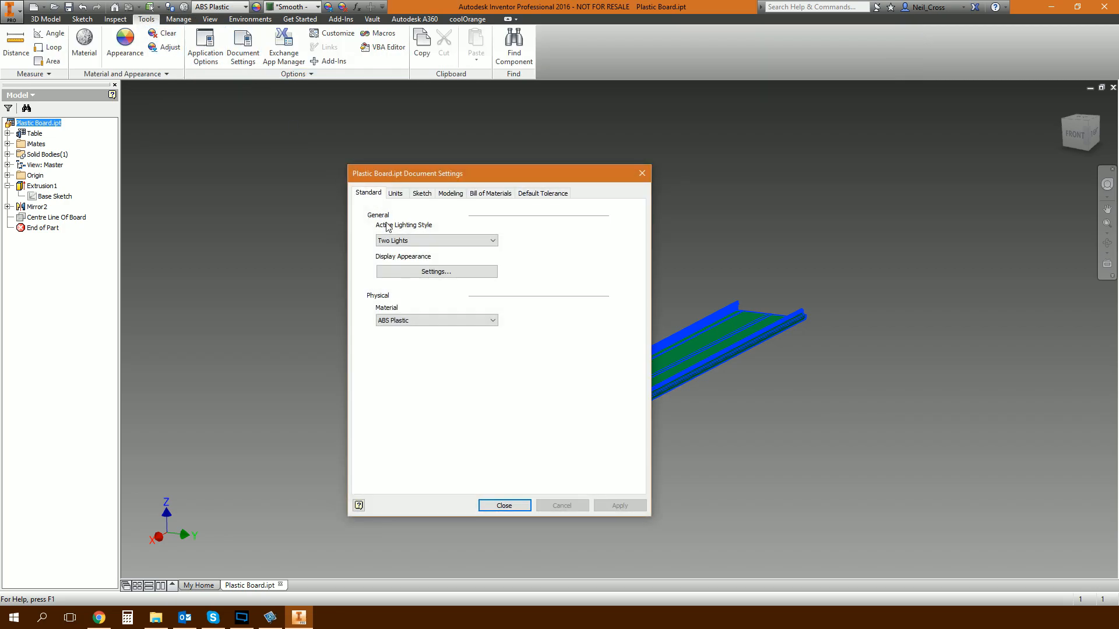
click(399, 195)
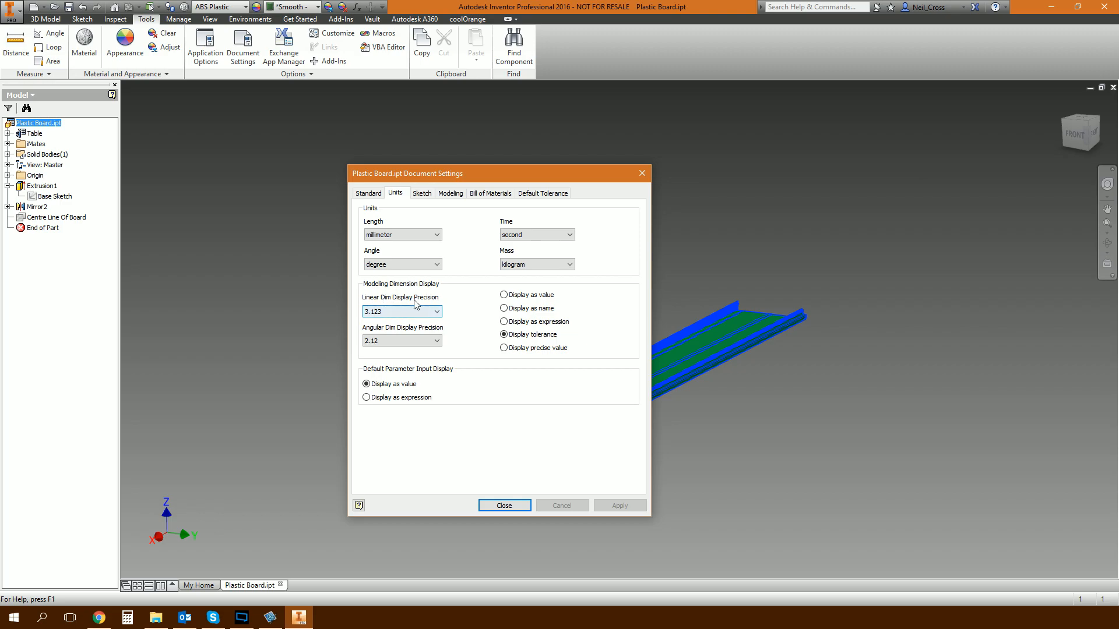
click(396, 312)
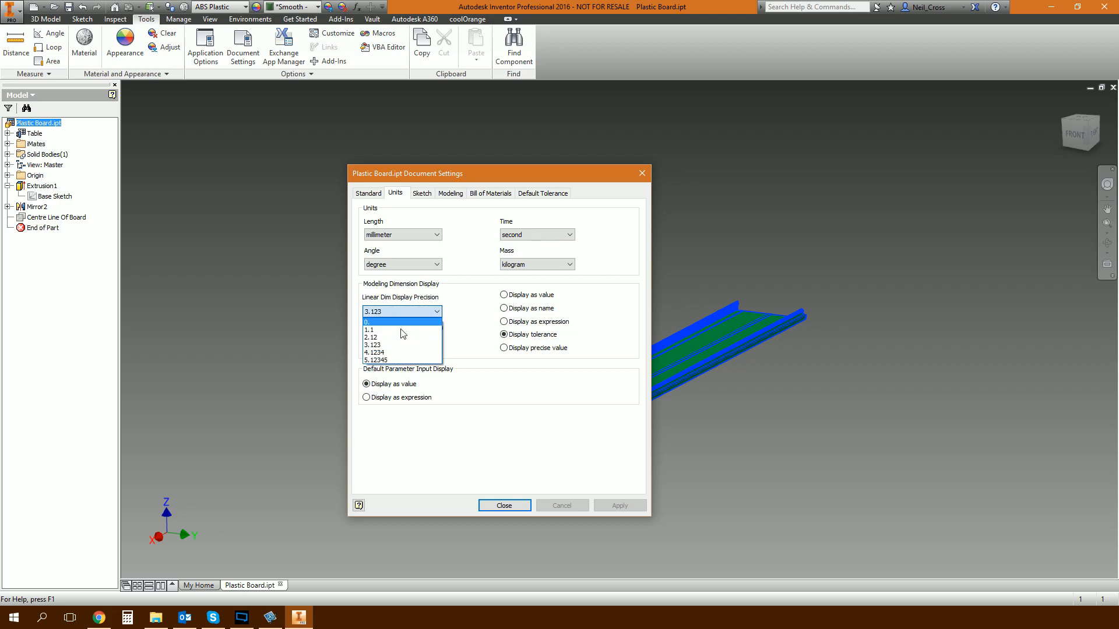
click(396, 323)
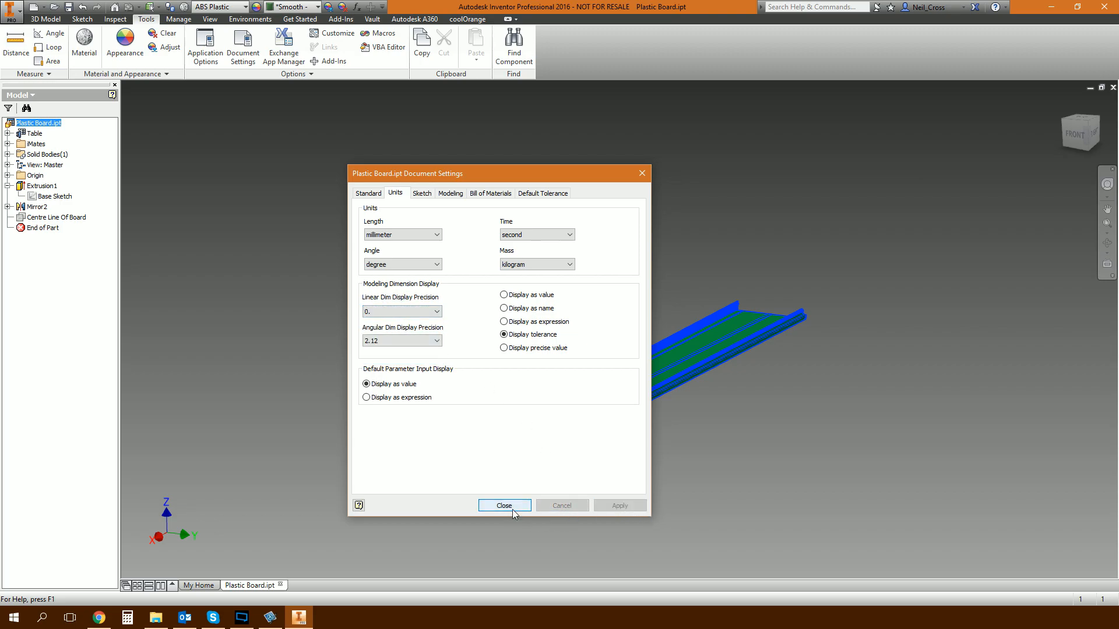
click(512, 508)
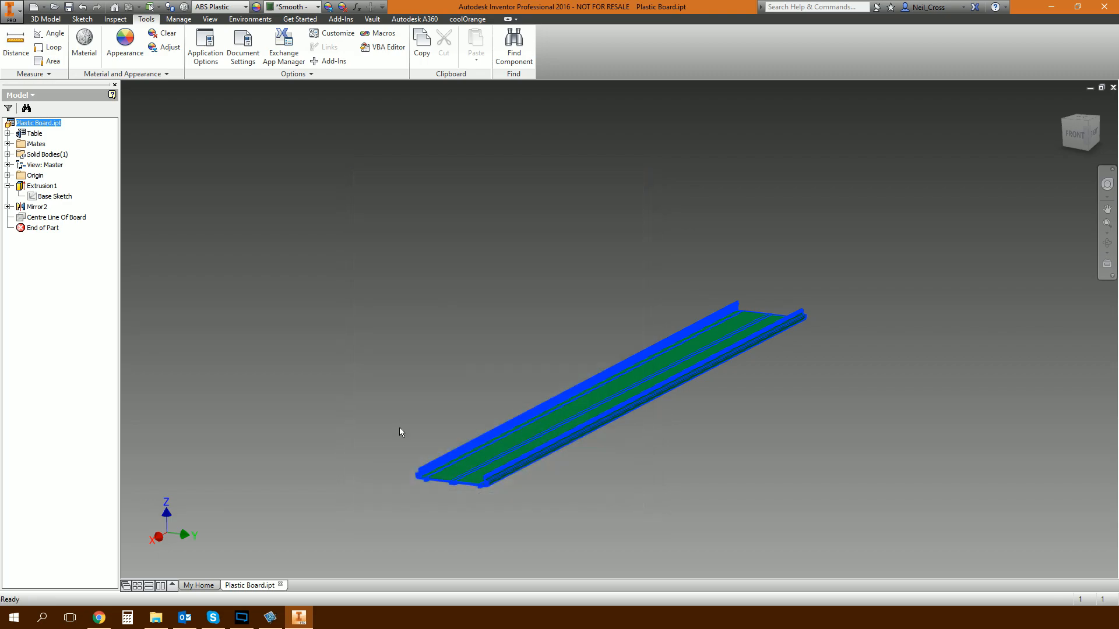
Re-evaluate the Stock Number expression in the board's iProperties to check how the length is formatted.
right_click(38, 124)
click(65, 249)
click(350, 205)
click(518, 269)
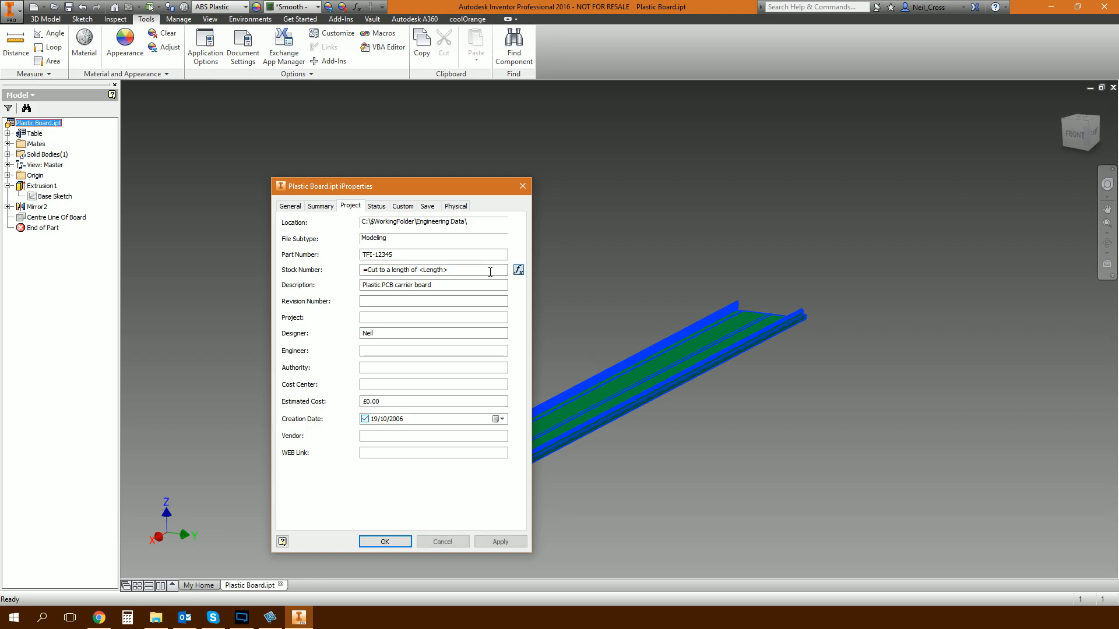
click(501, 541)
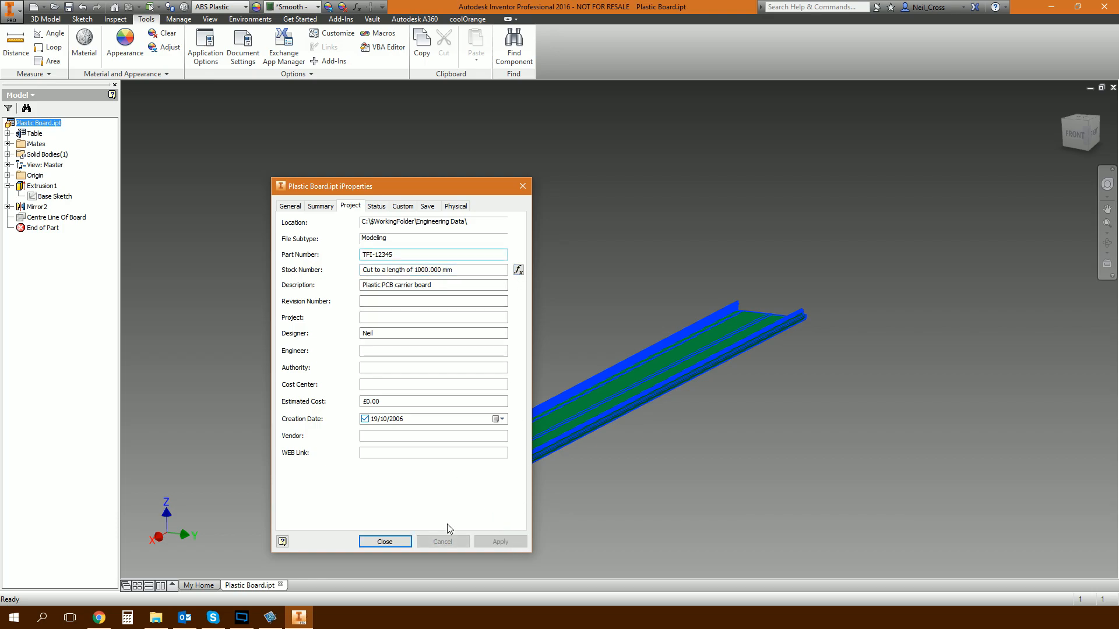
click(385, 542)
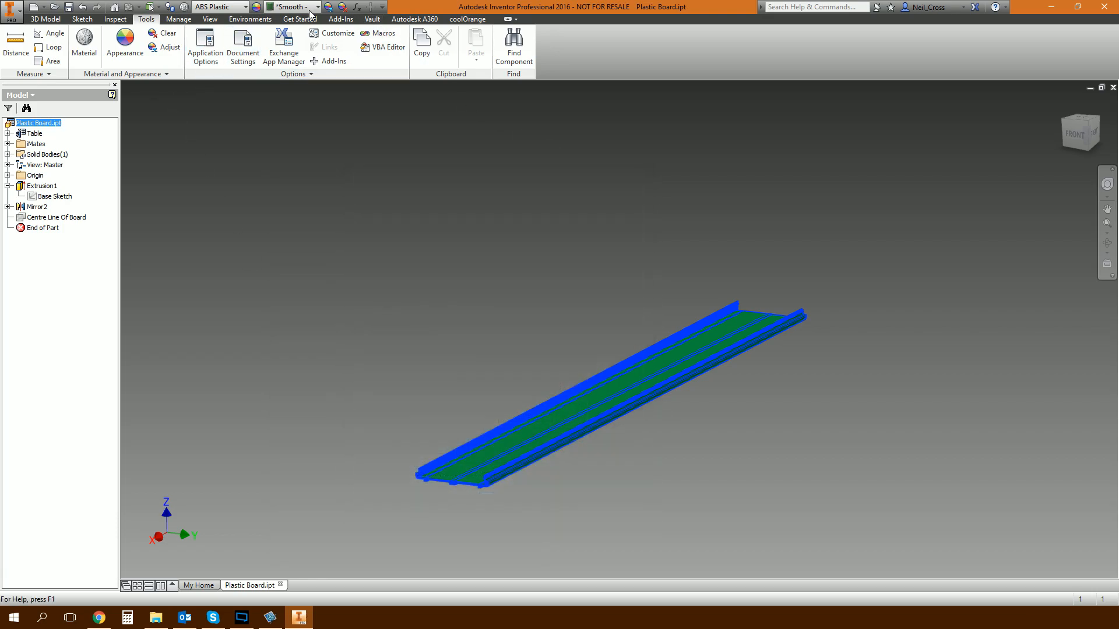
Set the Length user parameter's custom property format to precision 0 with trailing zeros off.
click(357, 7)
drag(619, 195, 640, 450)
right_click(351, 448)
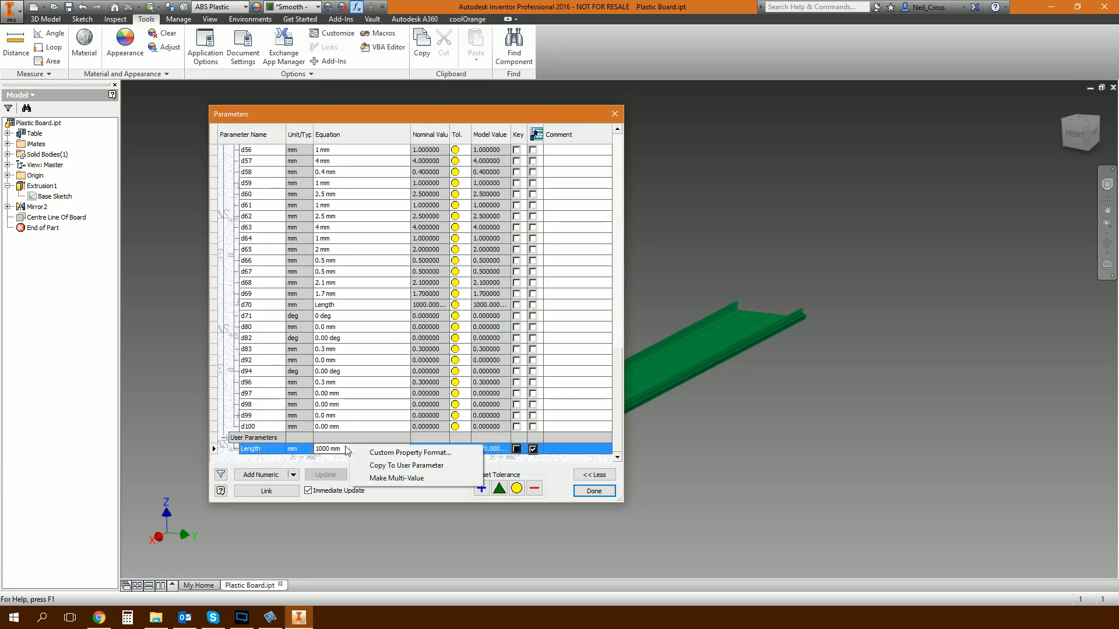
click(377, 464)
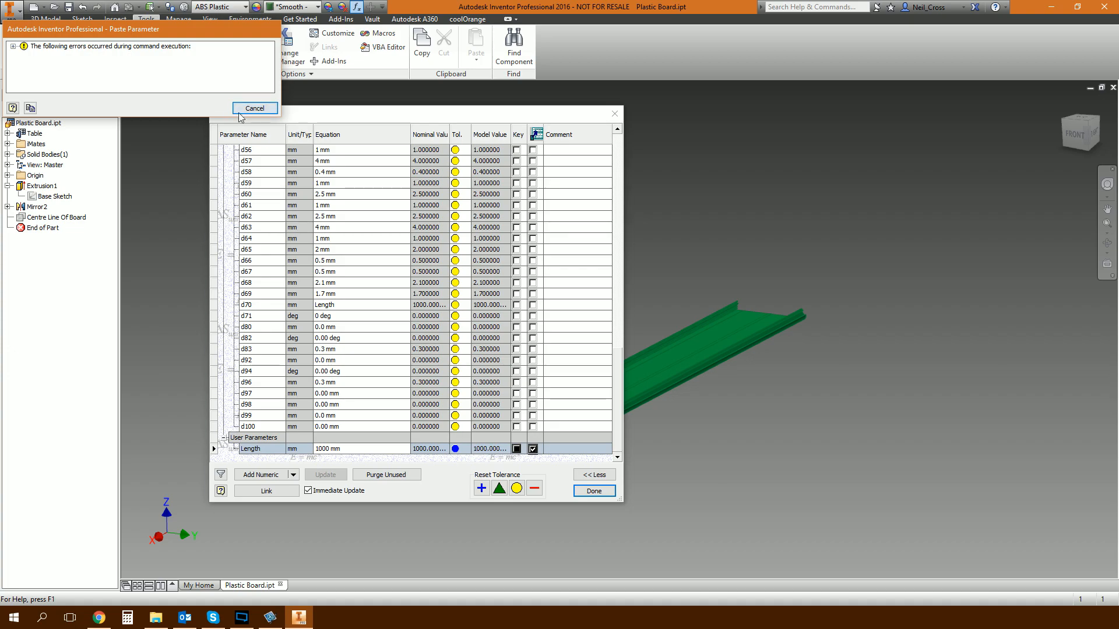
click(255, 112)
right_click(377, 451)
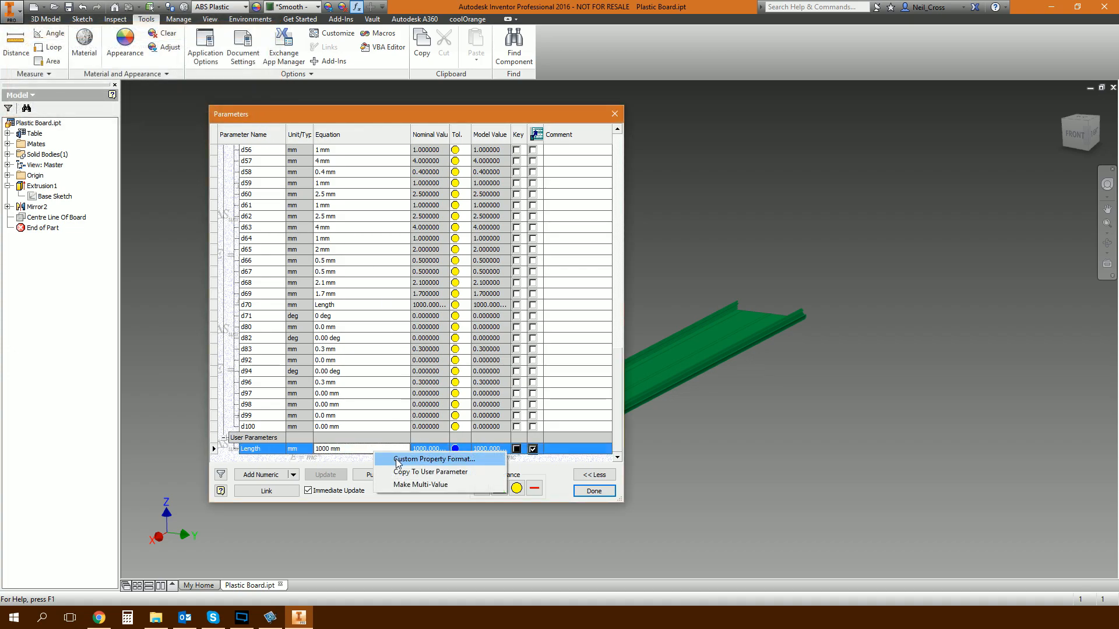
click(397, 460)
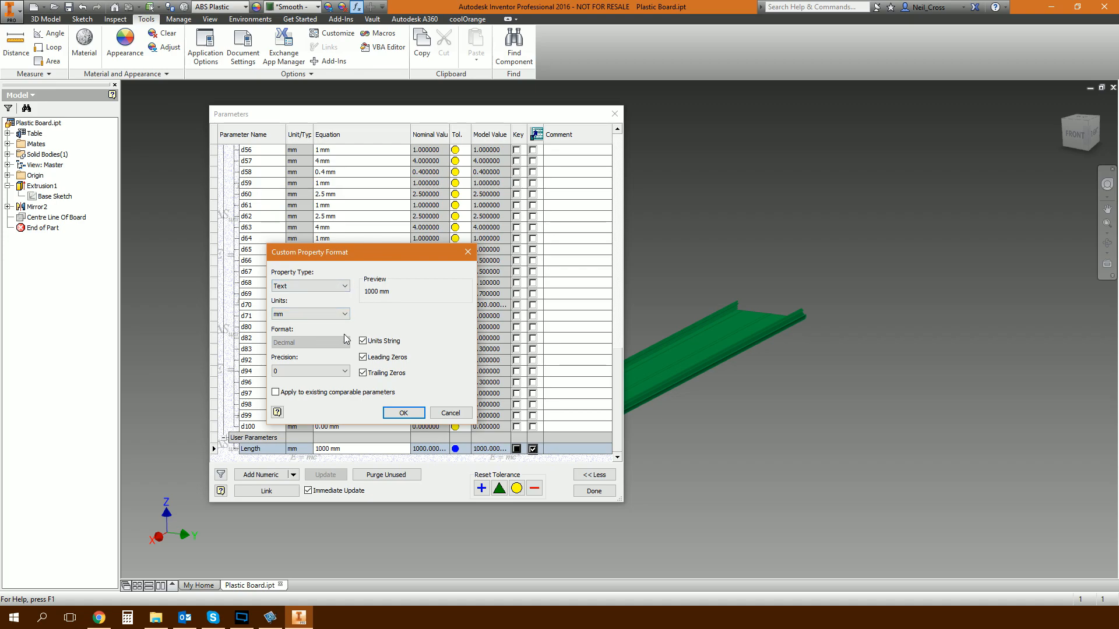
click(384, 376)
click(403, 413)
click(593, 490)
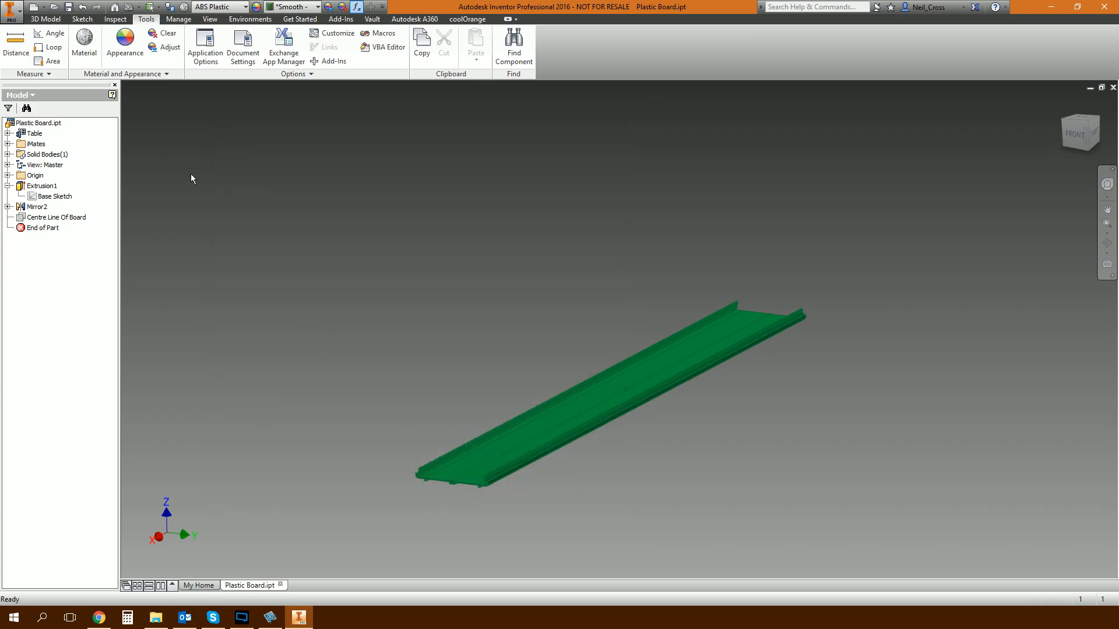
Check the Stock Number text in the board's project iProperties after the format change.
right_click(39, 123)
click(88, 247)
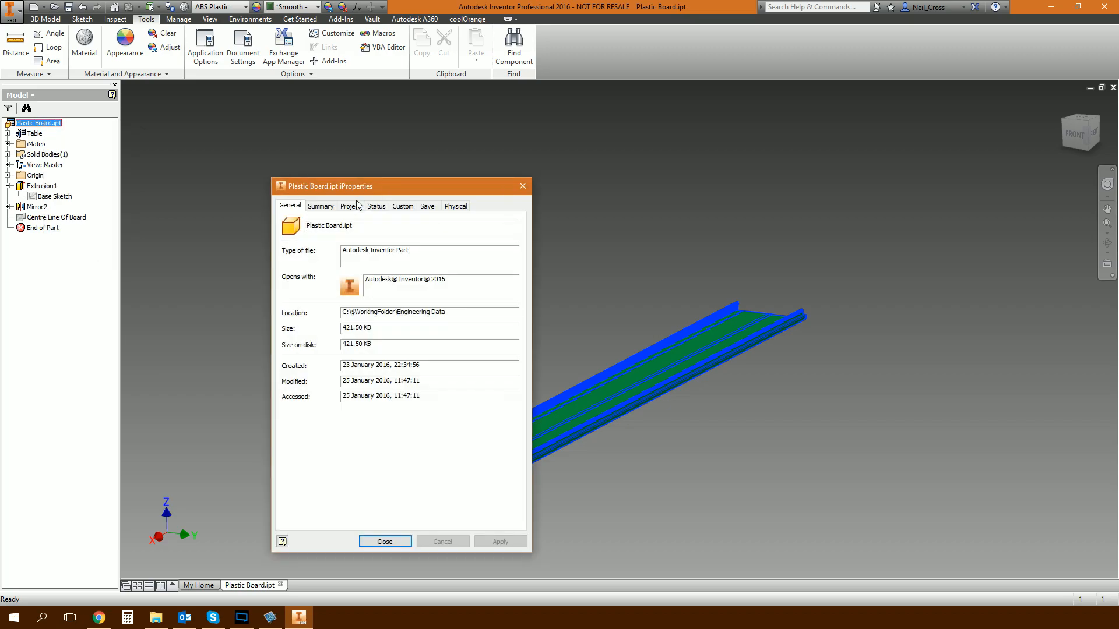
click(350, 206)
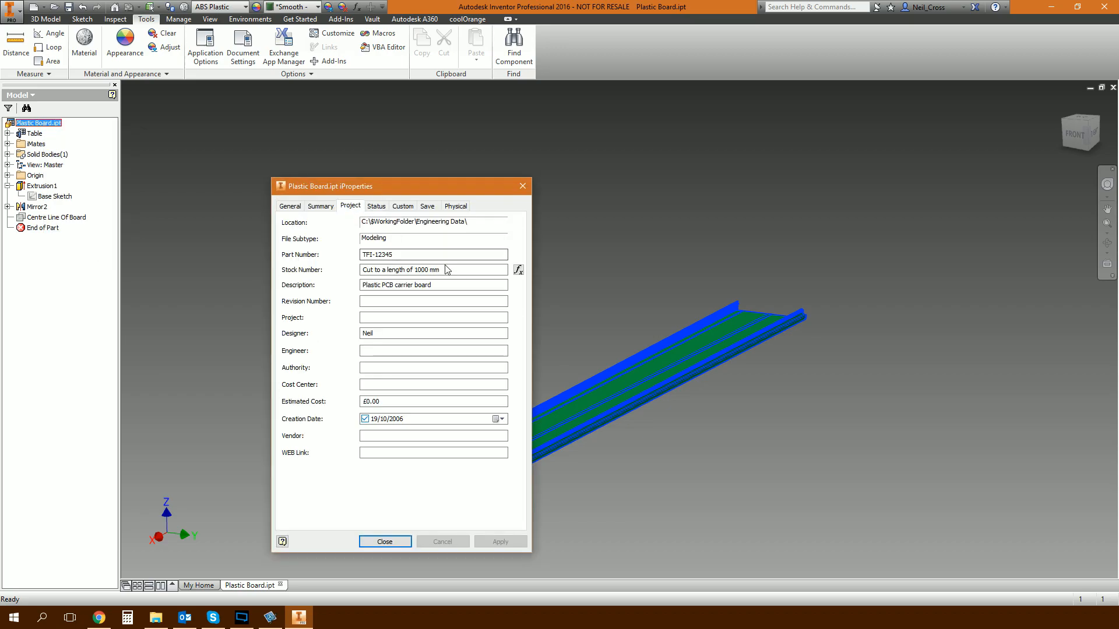
click(379, 542)
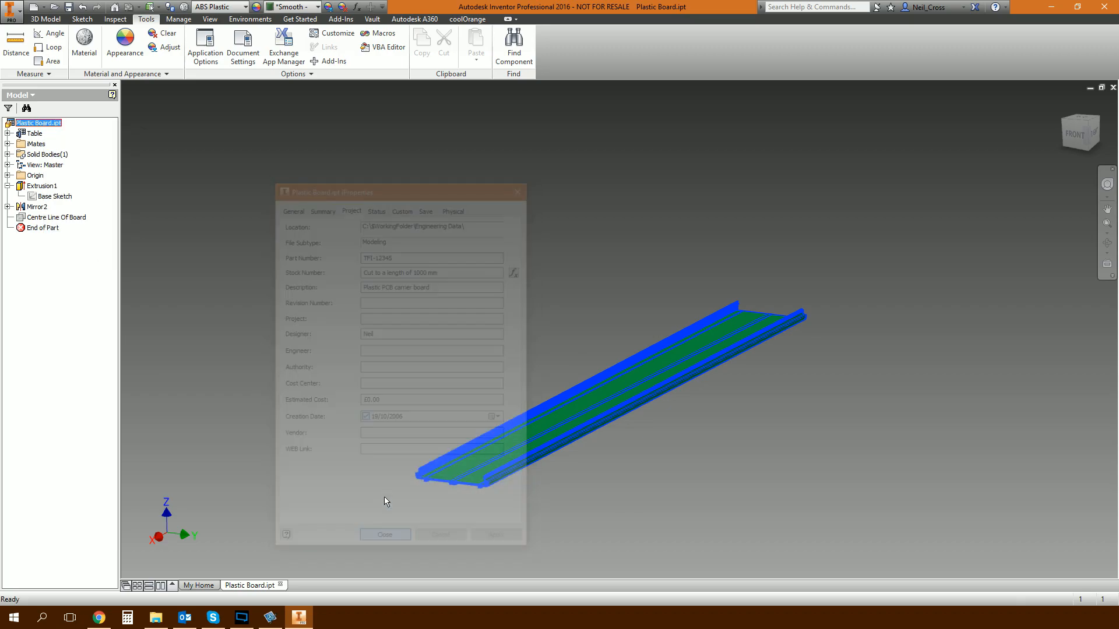
click(327, 387)
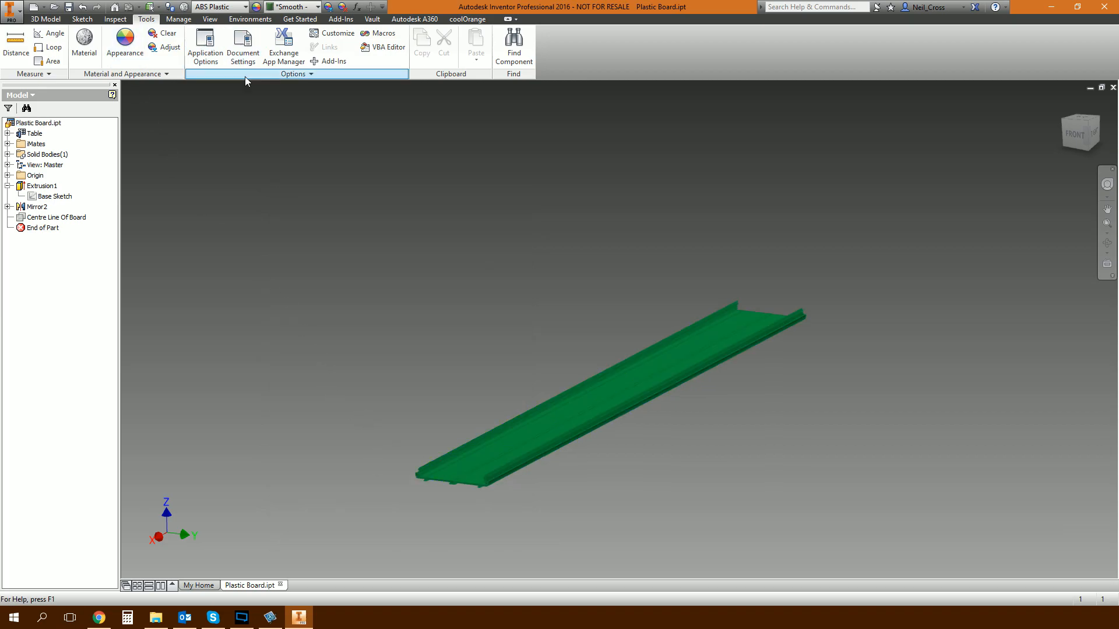
Set the board's default BOM structure to Purchased in the document settings.
click(244, 58)
click(495, 194)
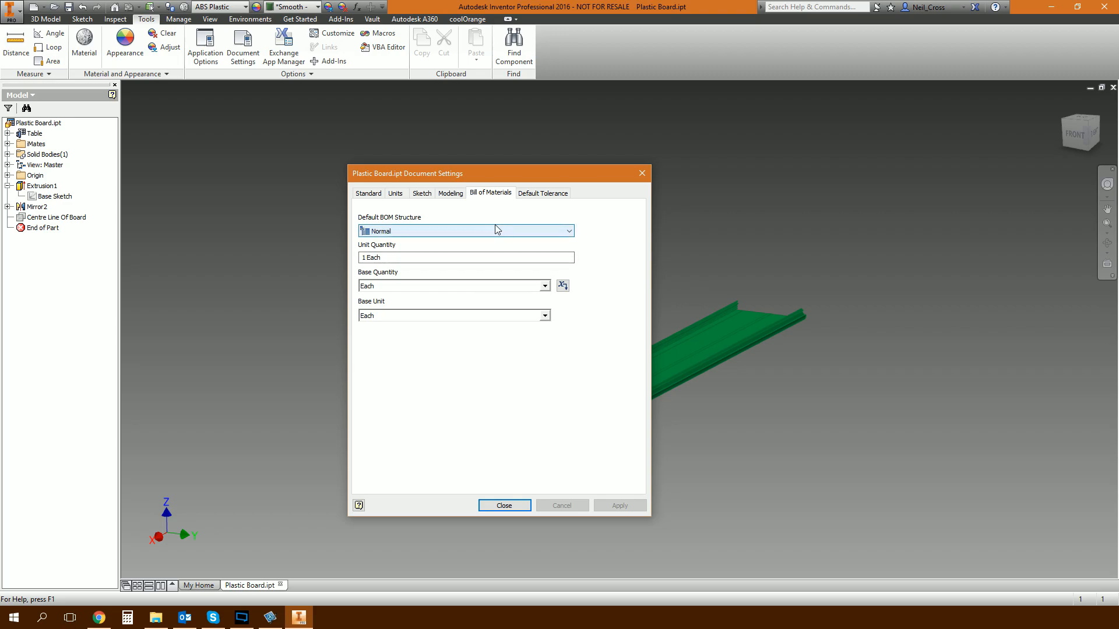
click(441, 231)
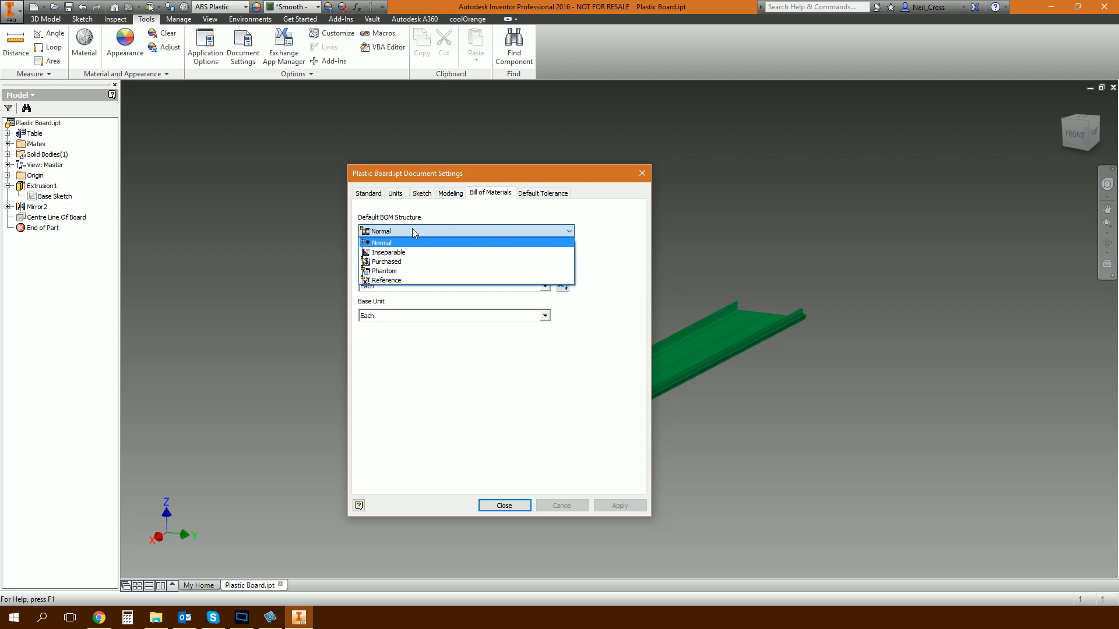
click(402, 262)
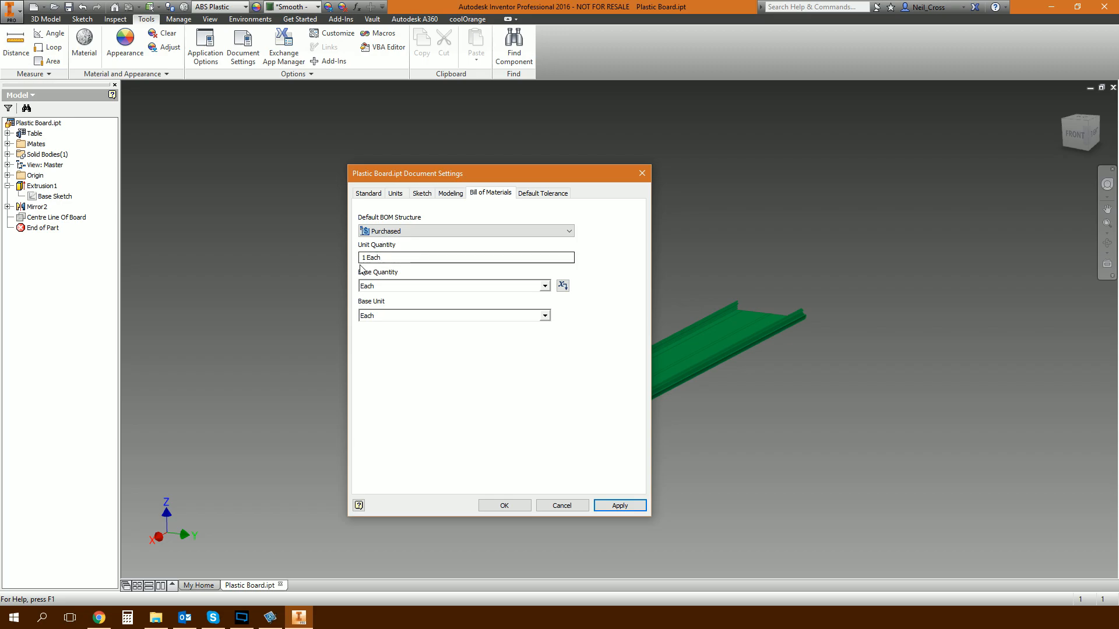
Set the board's BOM base quantity to the exported Length parameter and accept the document settings.
click(544, 286)
click(541, 360)
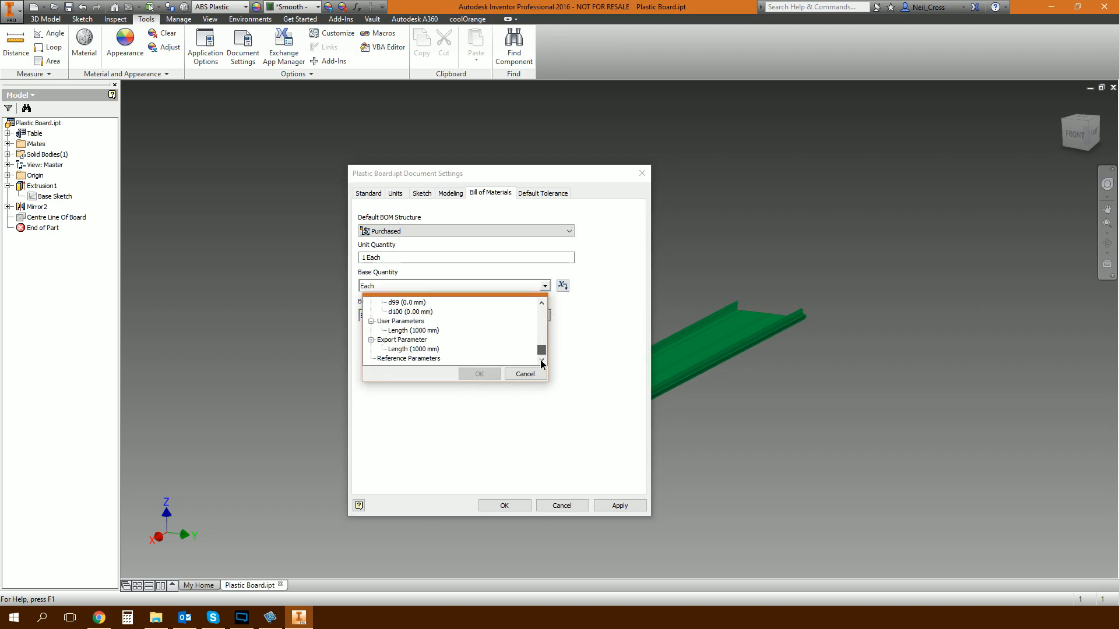
click(399, 349)
click(487, 374)
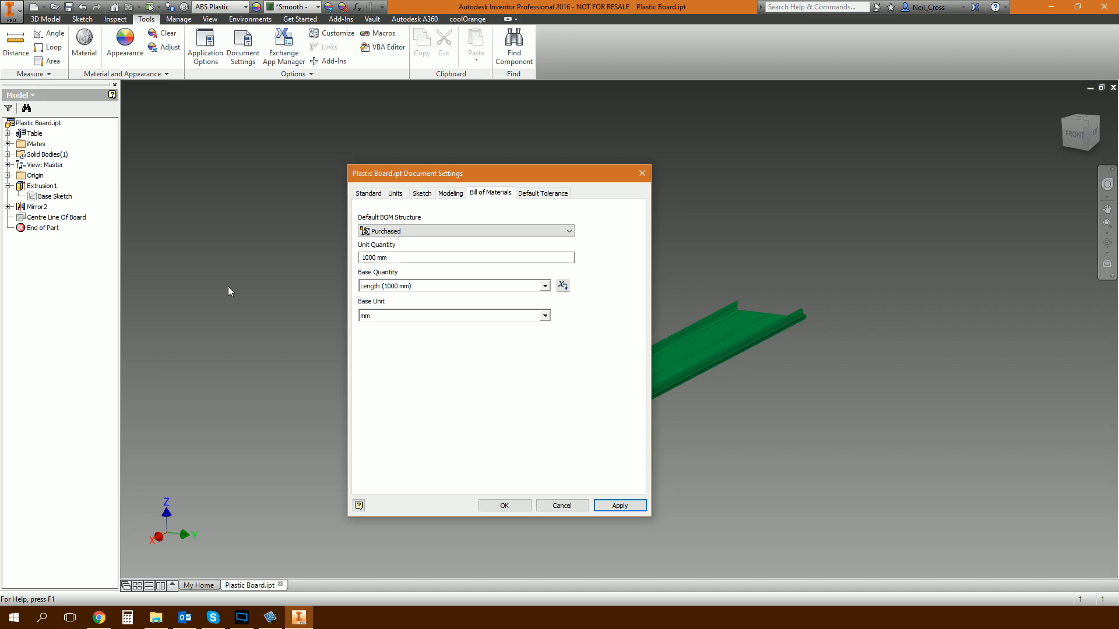
click(505, 505)
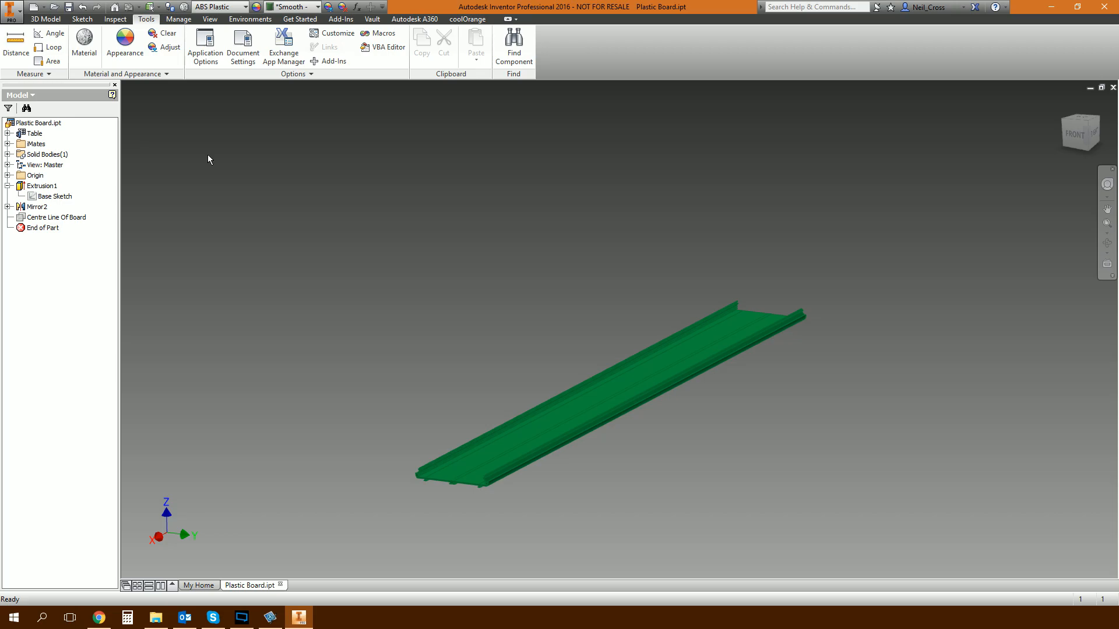
Create a new assembly from the Standard.iam template.
click(33, 7)
click(324, 299)
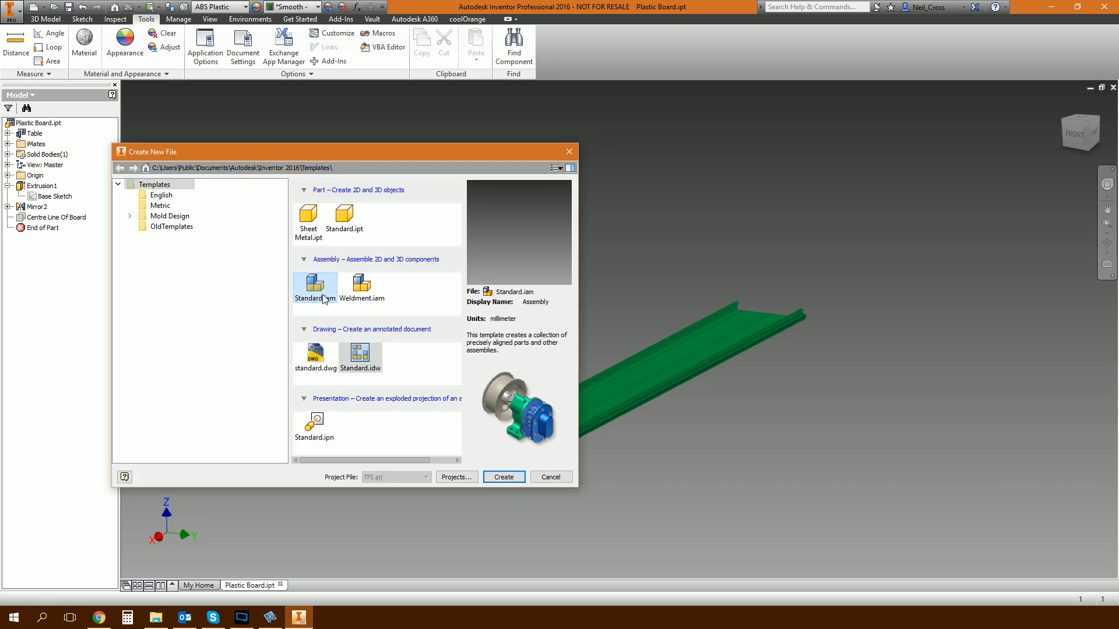
click(504, 477)
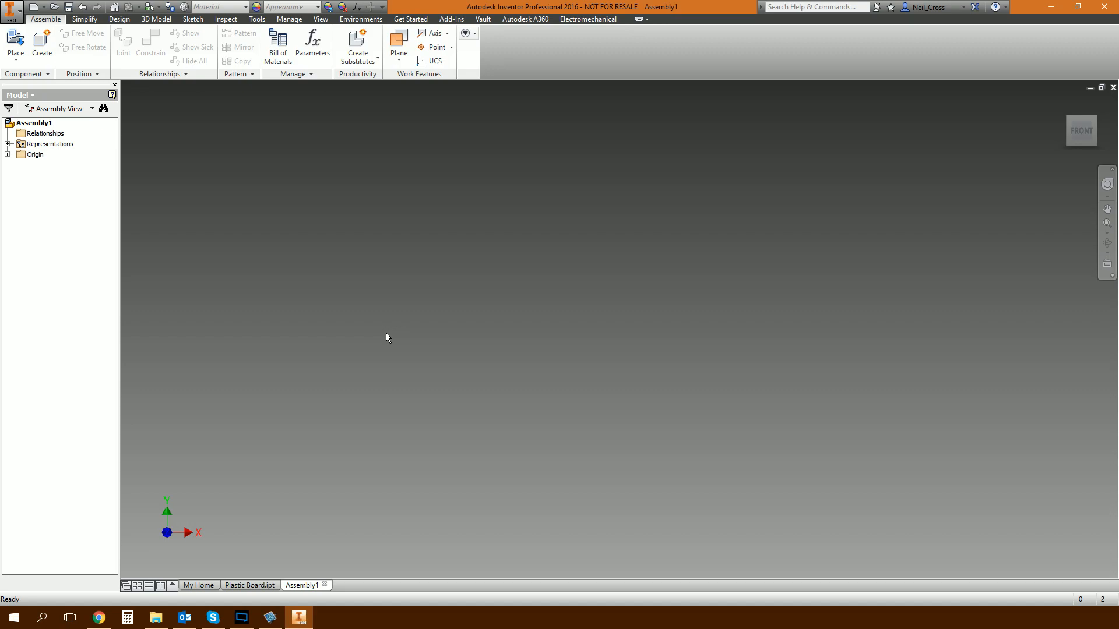
Place one Plastic Board.ipt custom iPart in the assembly with a Length of 441 mm.
click(17, 42)
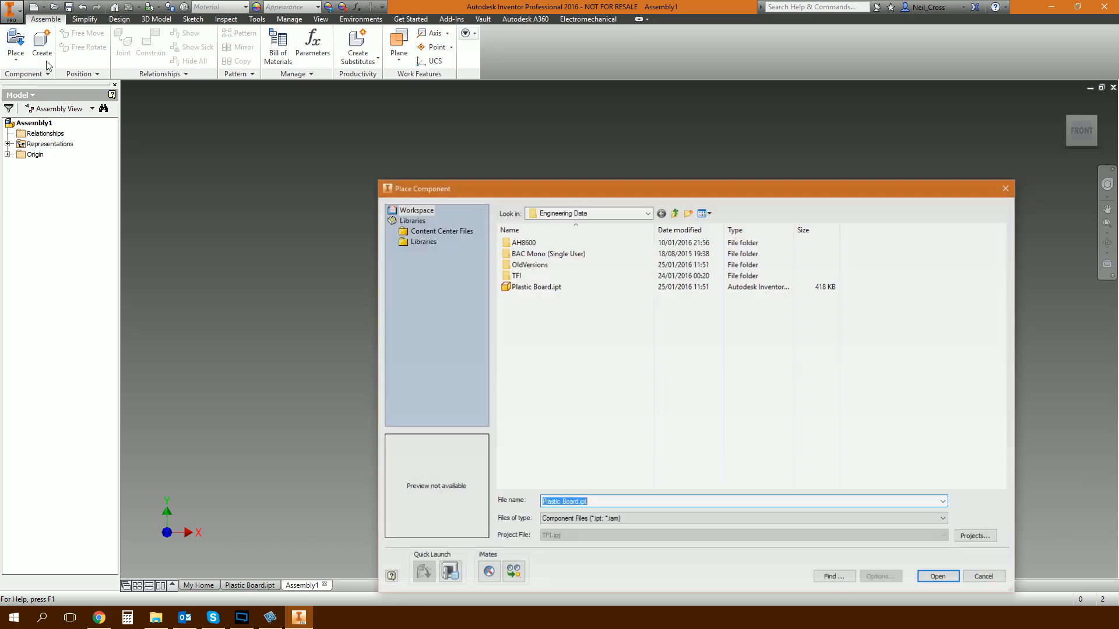
click(561, 286)
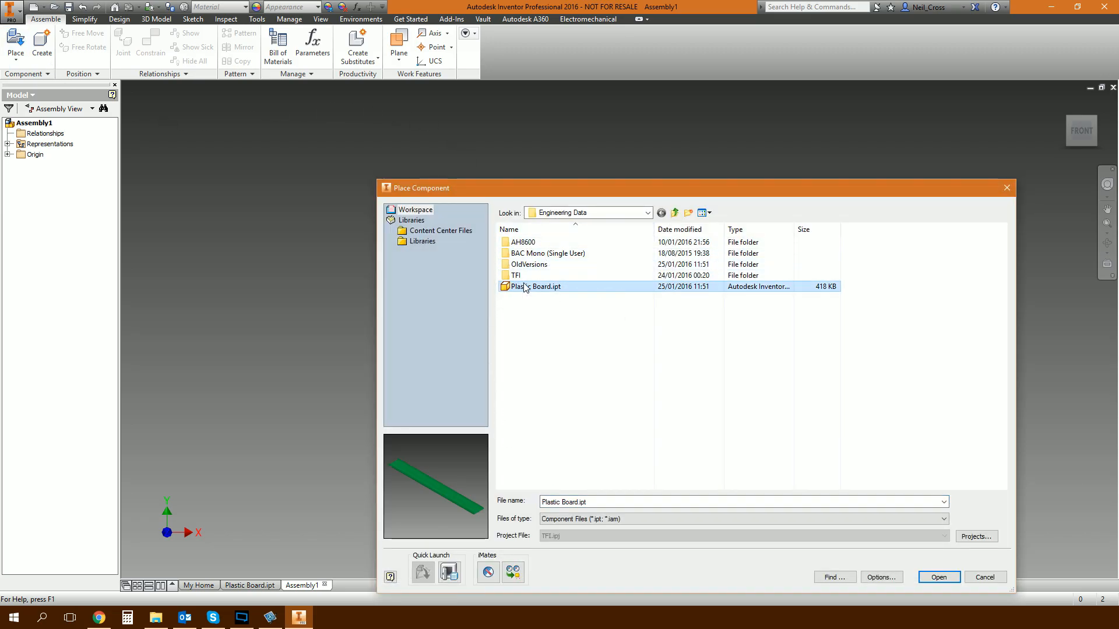
click(931, 578)
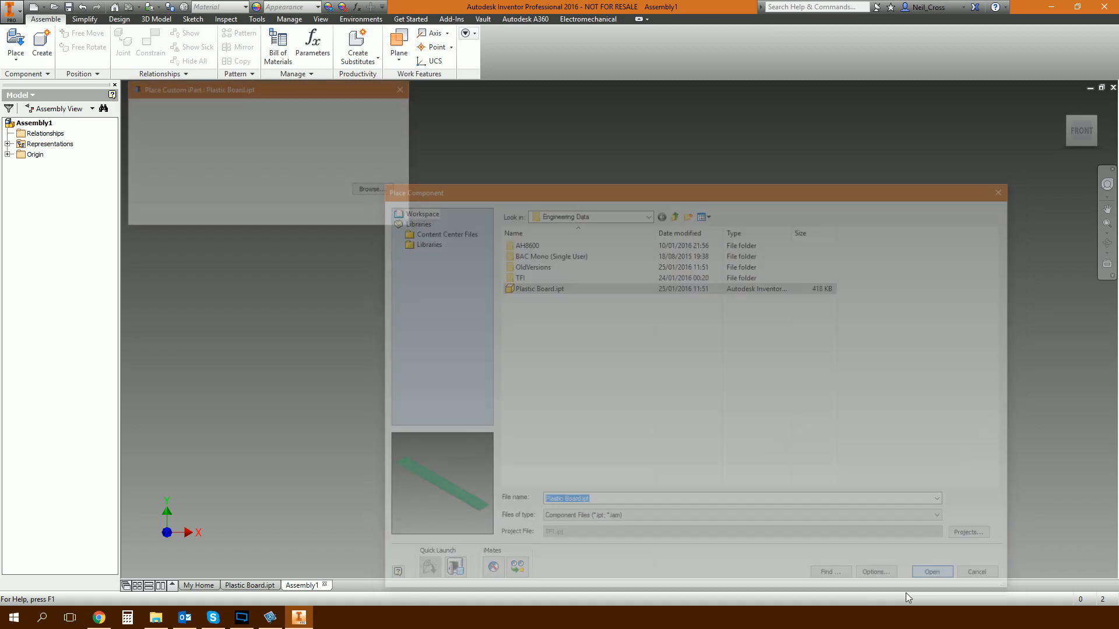
scroll(684, 352, down, 10)
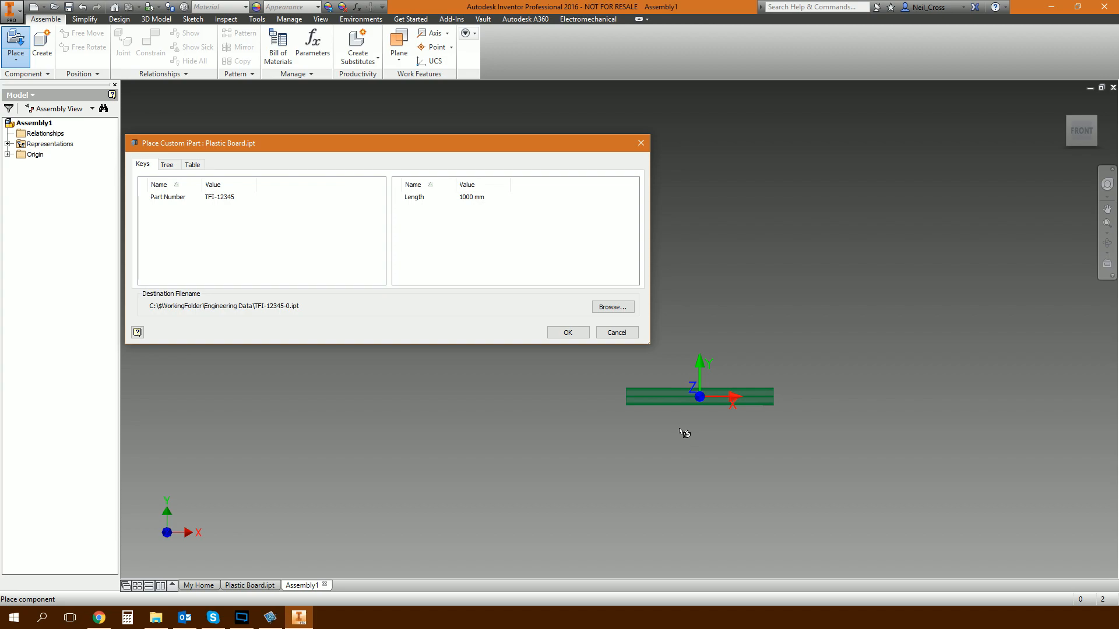
click(472, 198)
text(441mm)
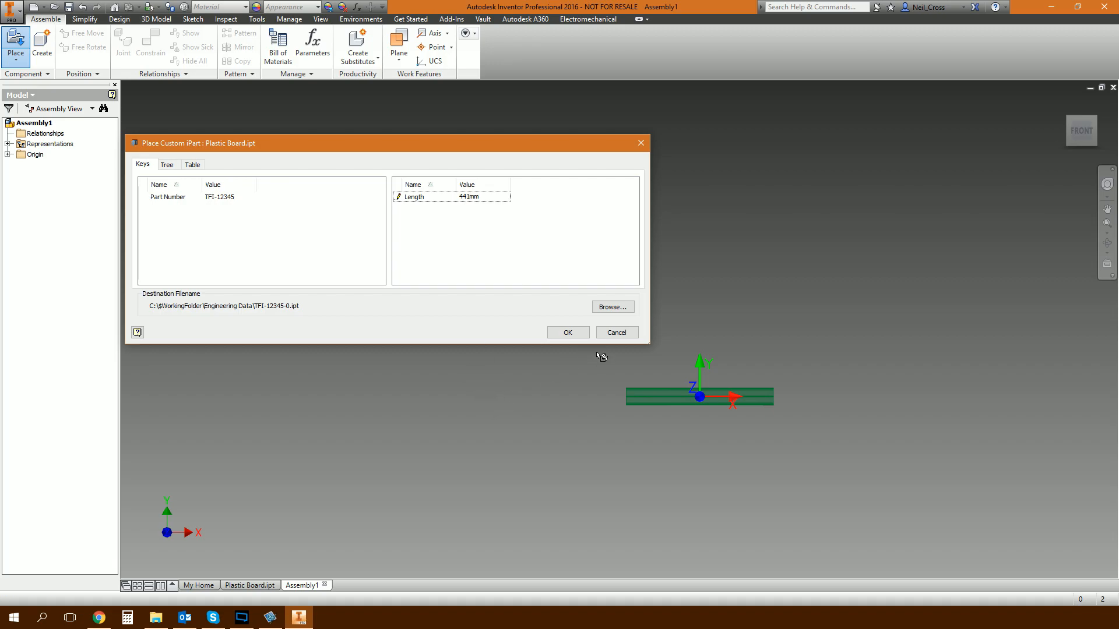
click(746, 358)
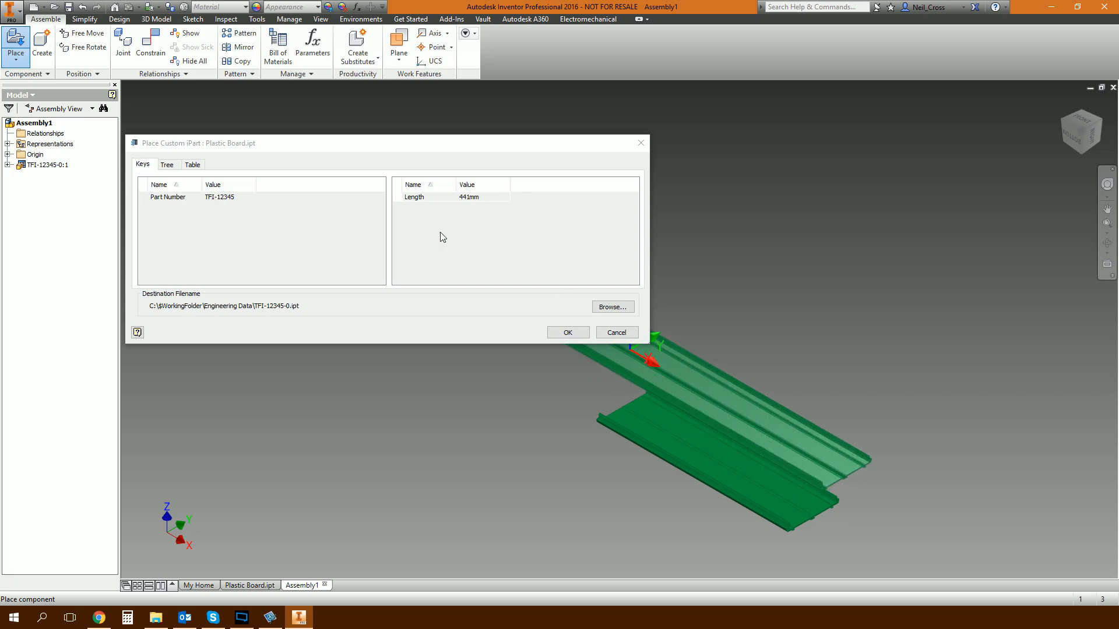
click(568, 332)
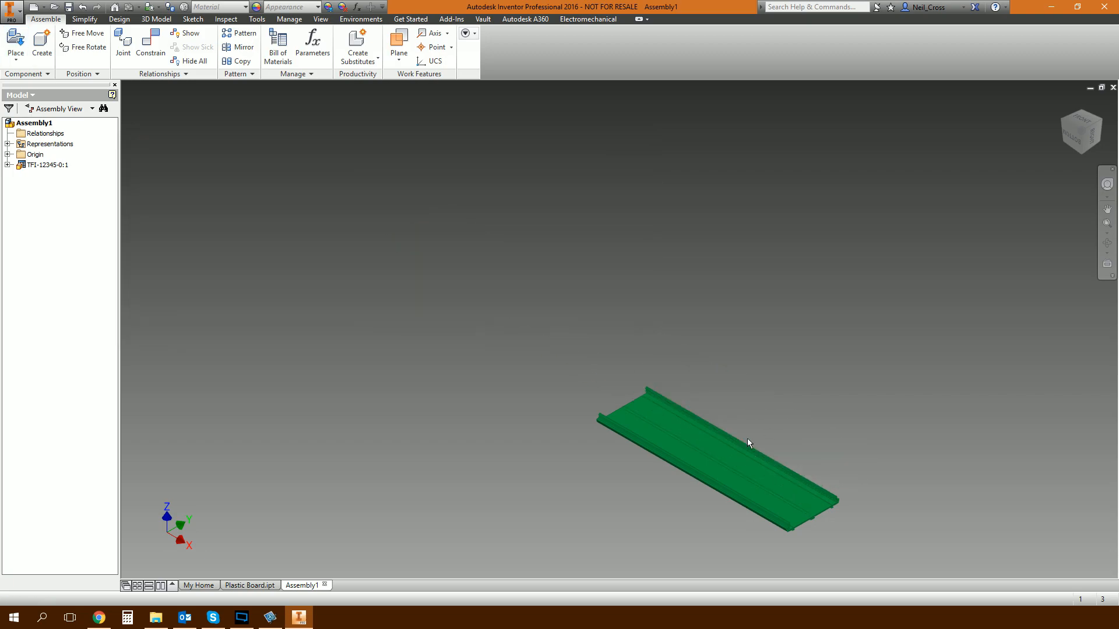
Open the placed board for in-place editing, measure the distance between its two end faces, and return to the assembly.
middle_drag(710, 428, 700, 383)
scroll(864, 355, up, 3)
shift+middle_drag(830, 362, 613, 369)
double_click(583, 408)
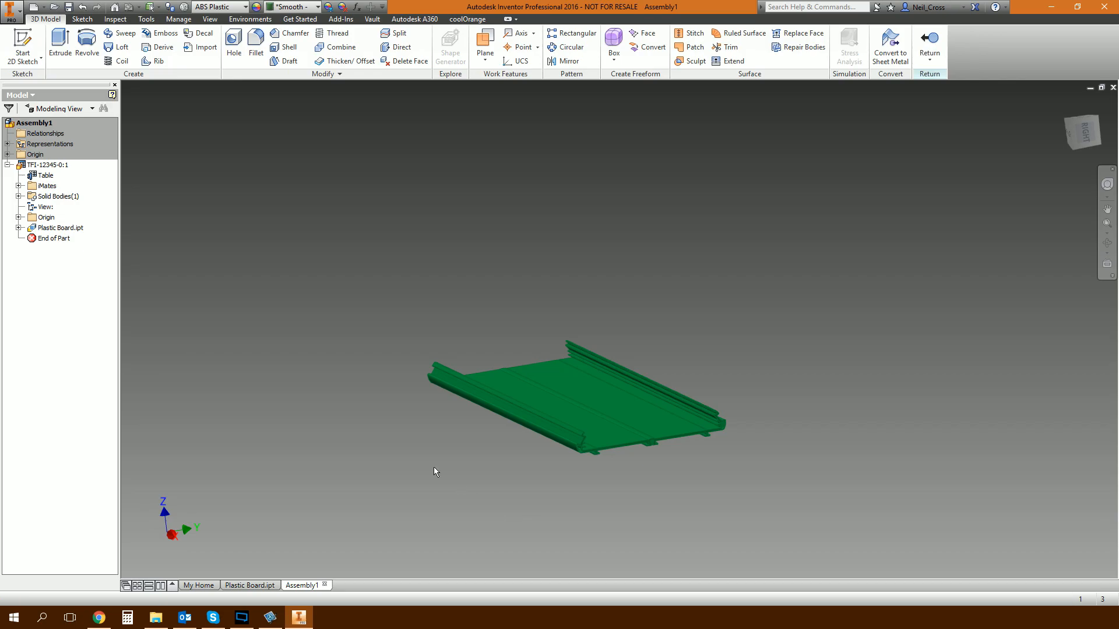
click(147, 18)
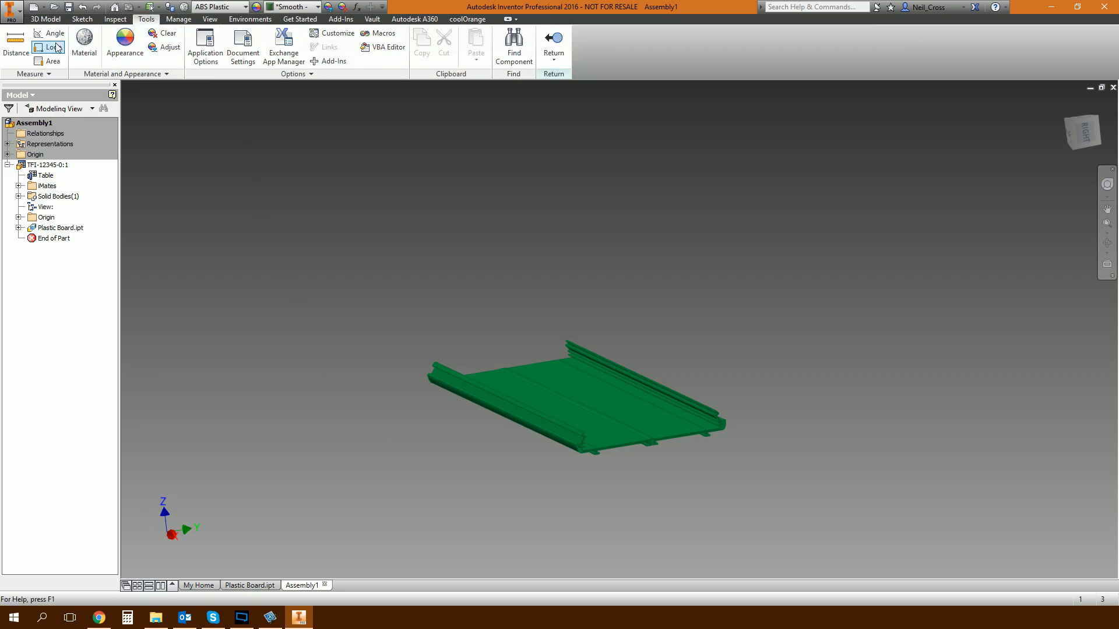
click(26, 49)
scroll(617, 442, up, 5)
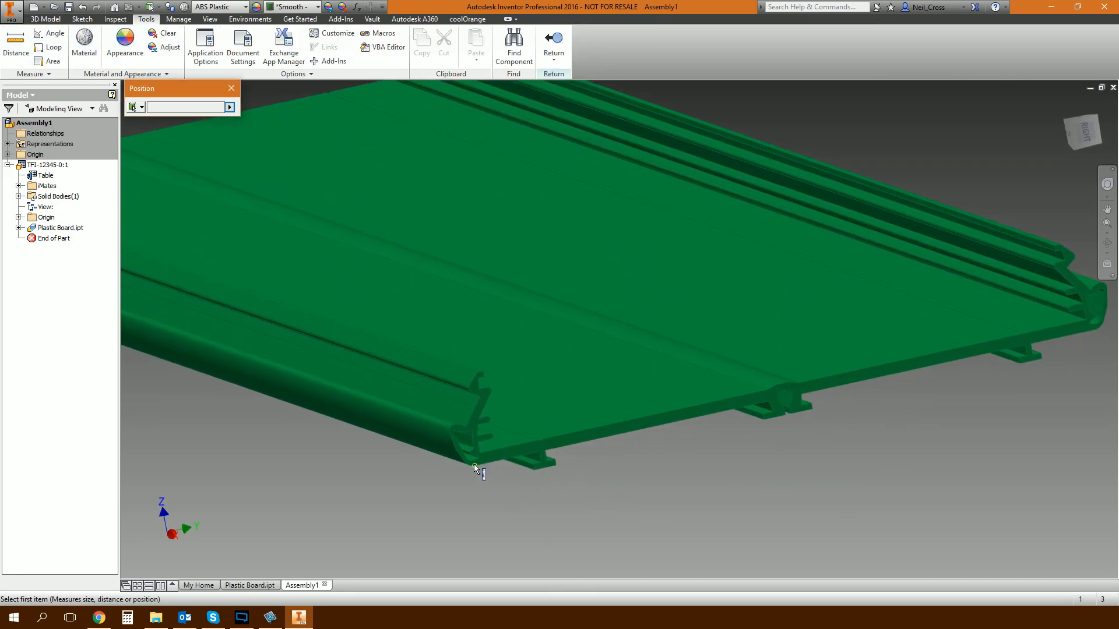
click(491, 455)
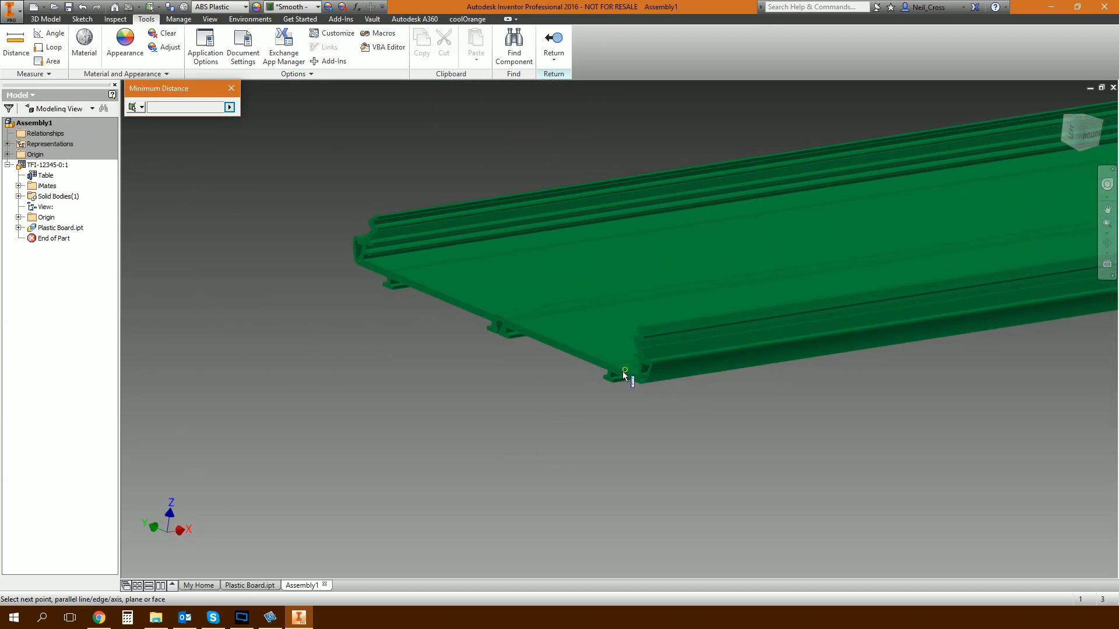
click(621, 373)
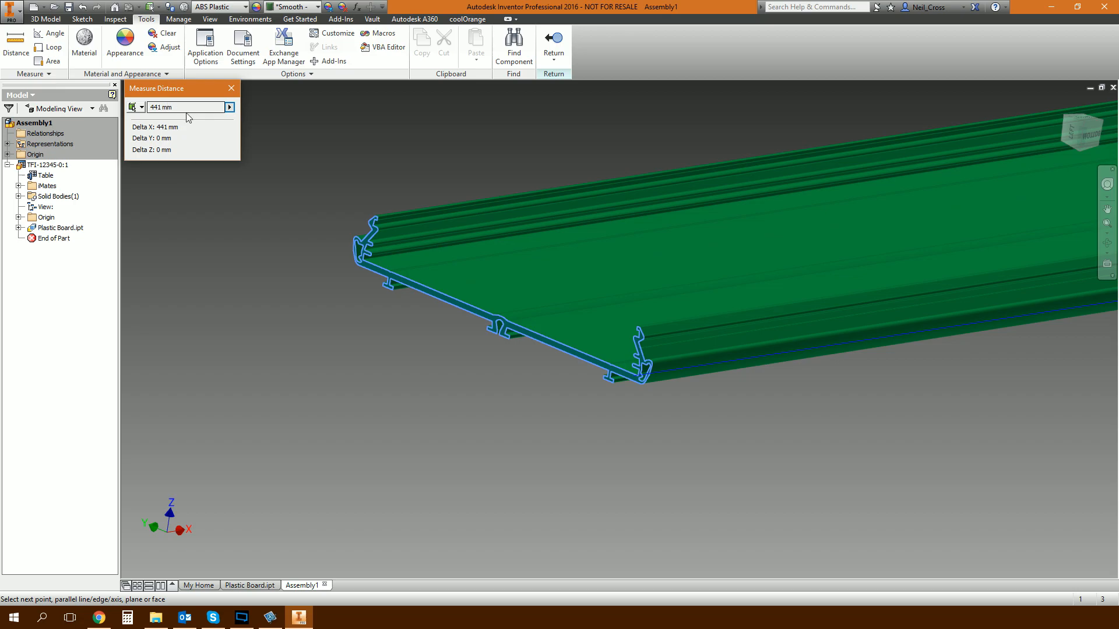
click(231, 88)
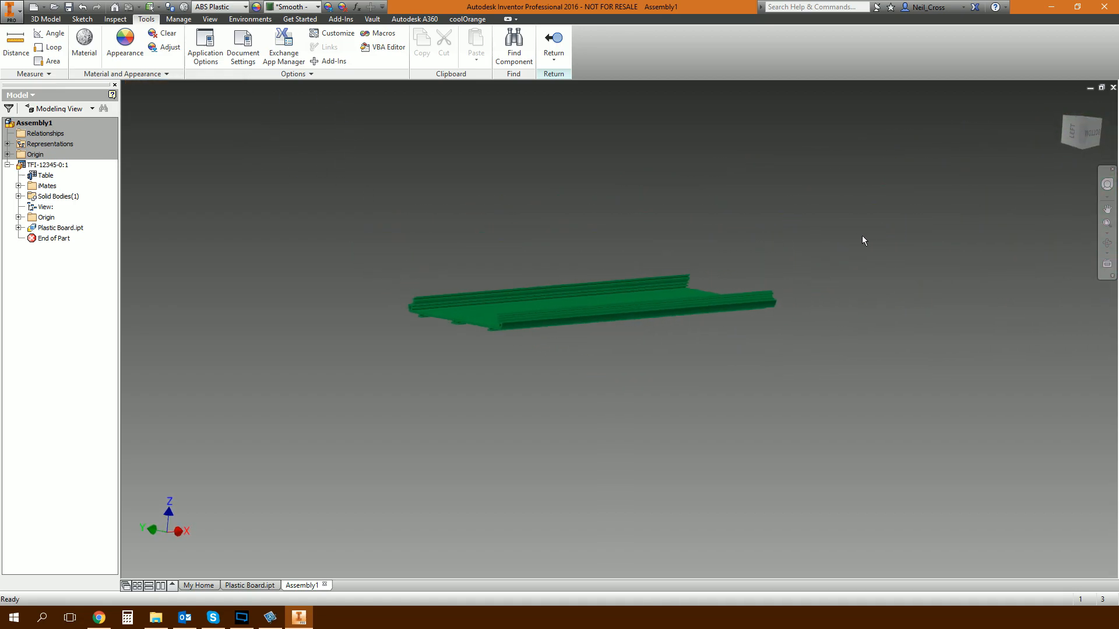
click(556, 50)
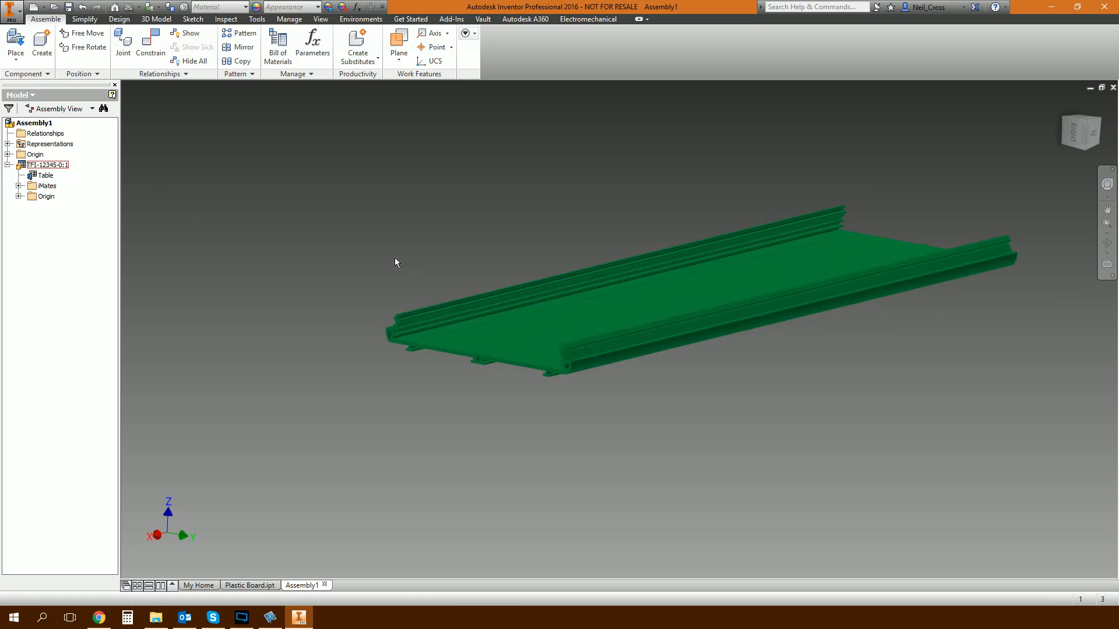
Place a second Plastic Board.ipt custom iPart near the first board with a Length of 865 mm.
click(16, 44)
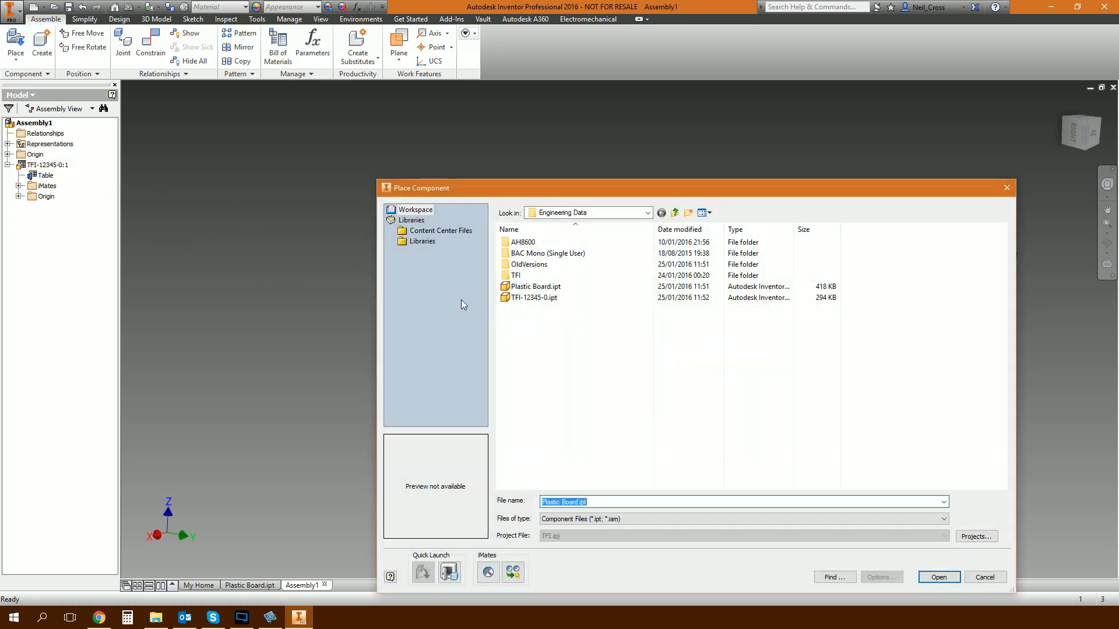
click(521, 297)
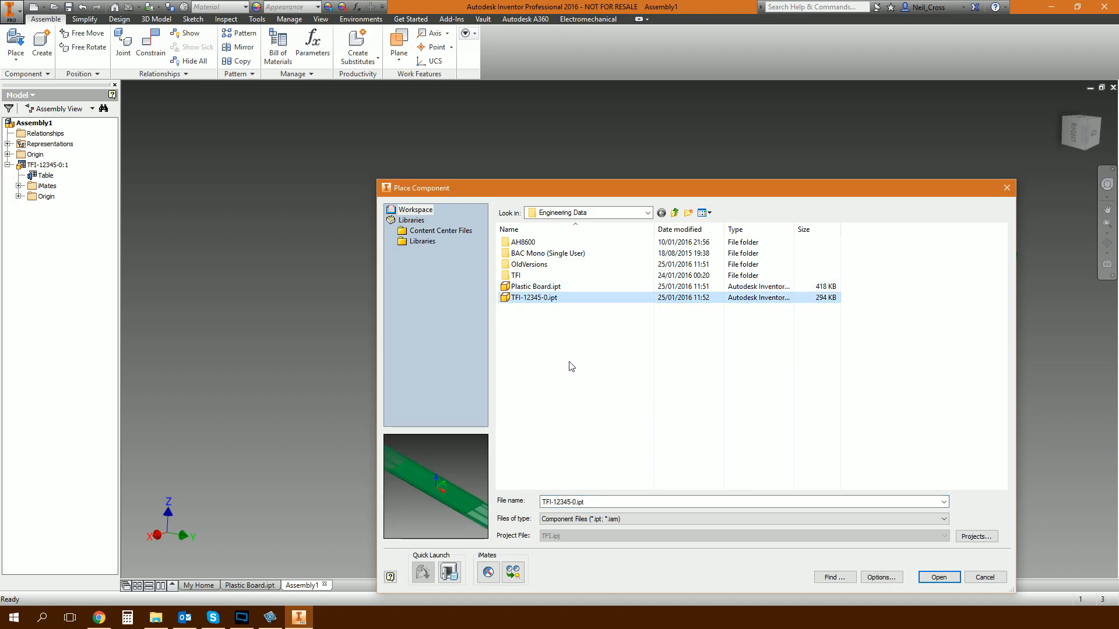
double_click(540, 298)
click(479, 199)
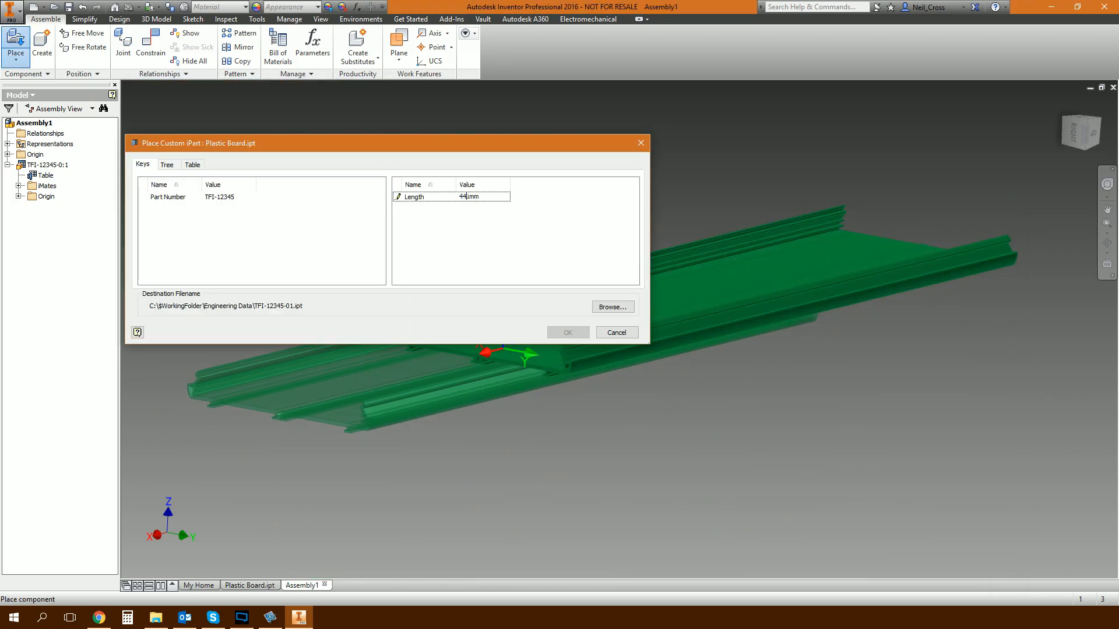
text(865)
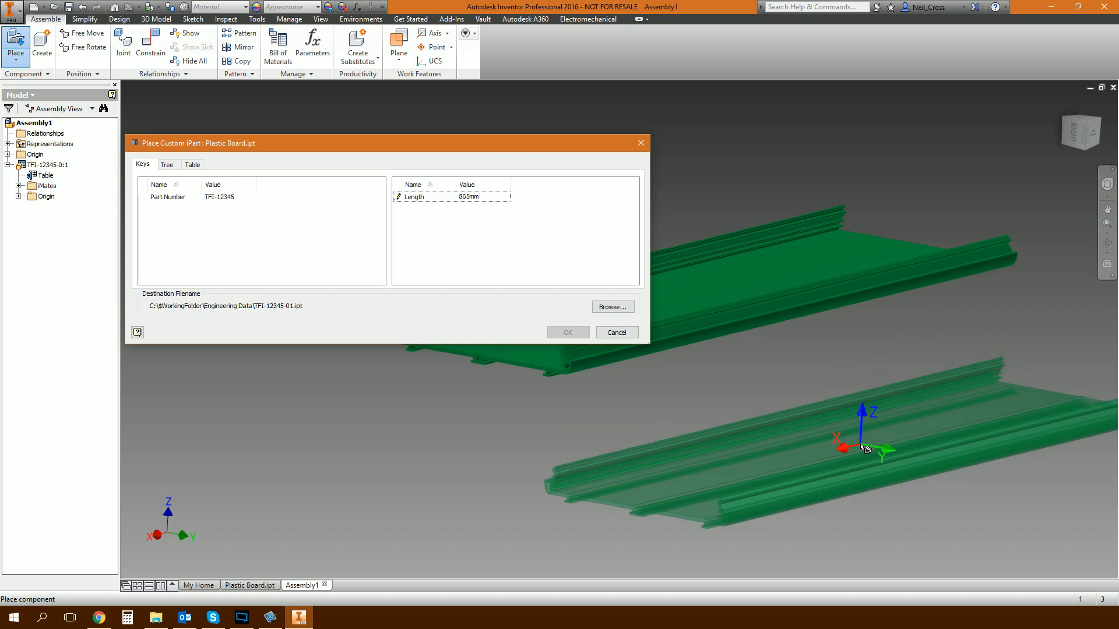
click(807, 396)
click(620, 266)
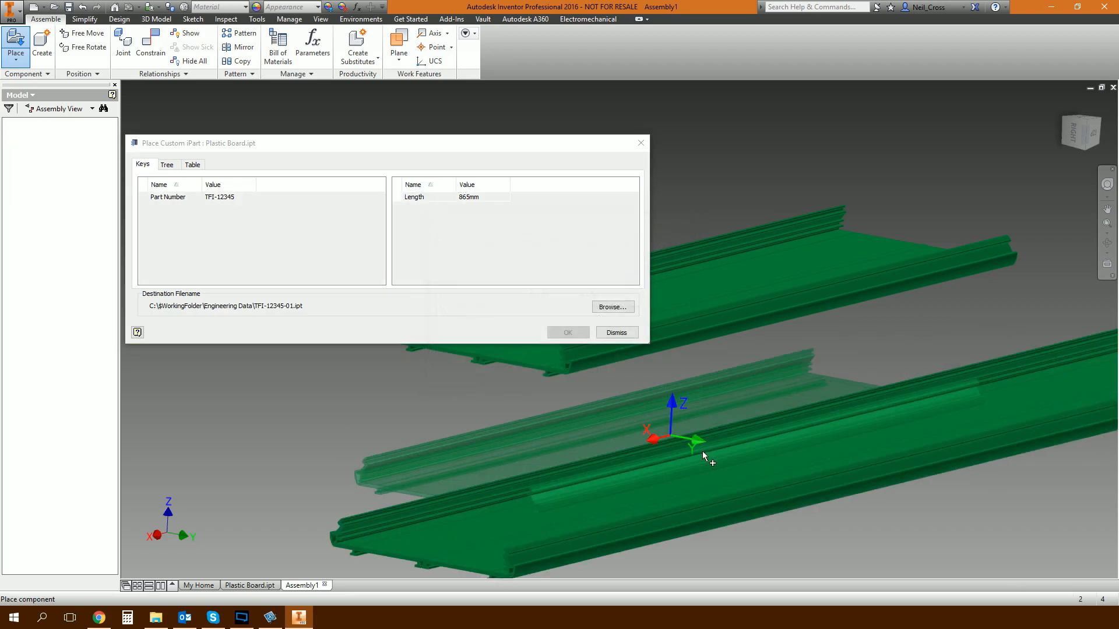
click(621, 333)
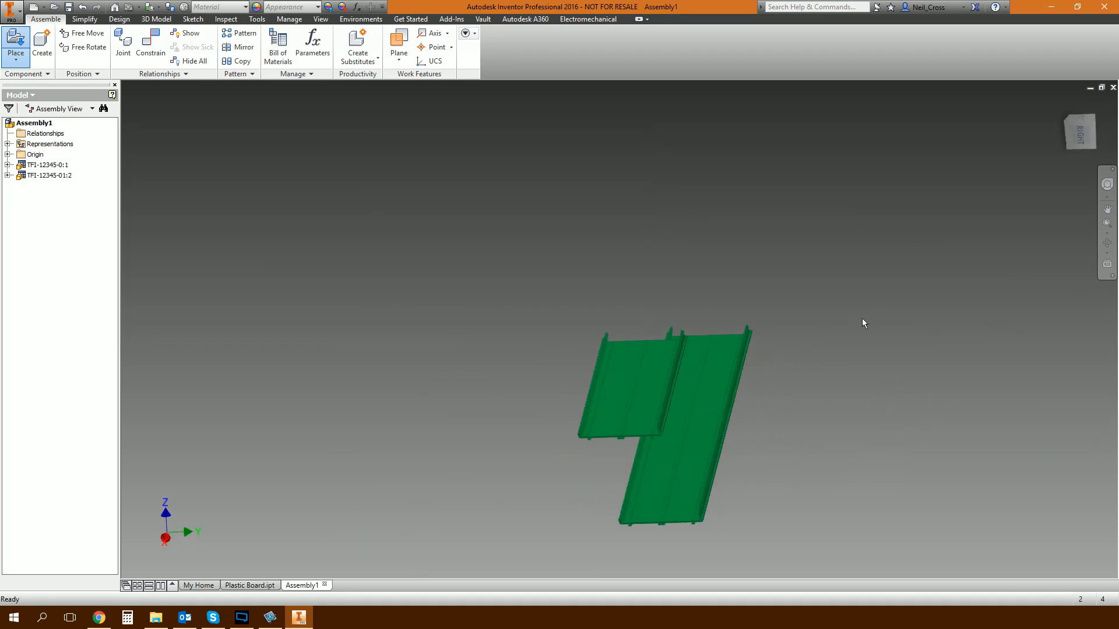
Place a third Plastic Board.ipt custom iPart in the assembly with a Length of 500 mm.
shift+middle_drag(729, 310, 781, 273)
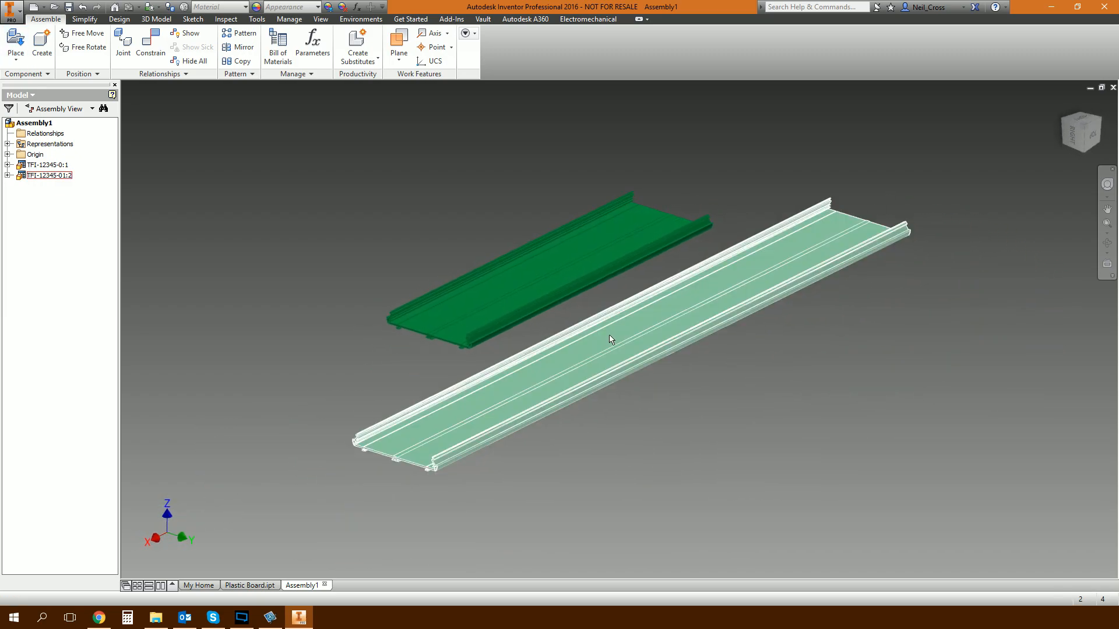
shift+middle_drag(617, 453, 714, 402)
click(18, 43)
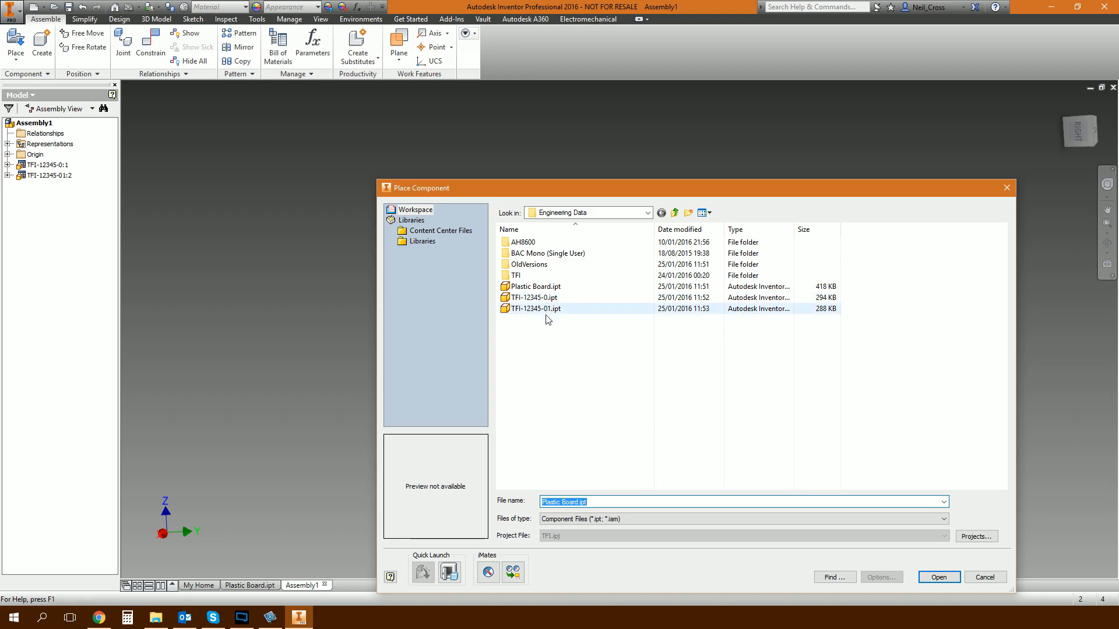
mouse_move(541, 313)
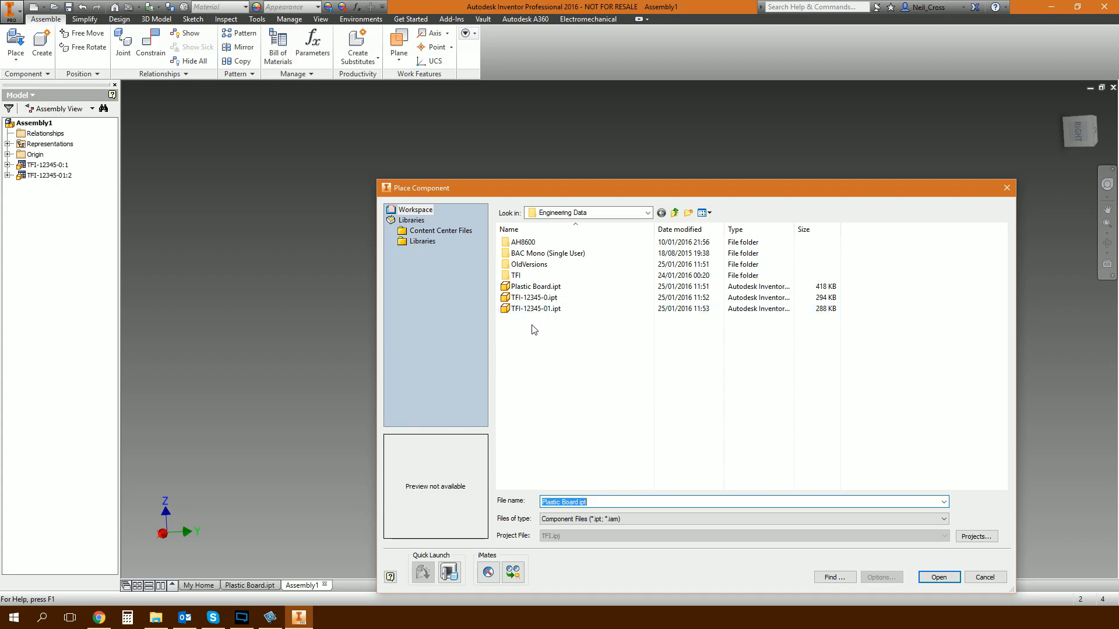
double_click(533, 286)
click(469, 198)
text(500mm)
click(671, 405)
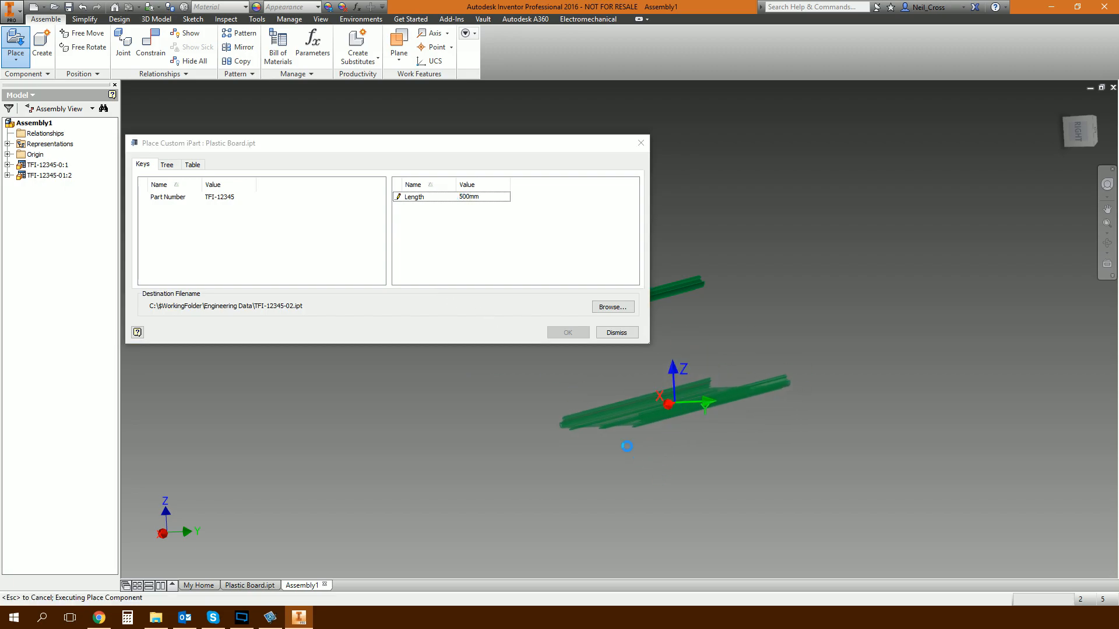
click(629, 268)
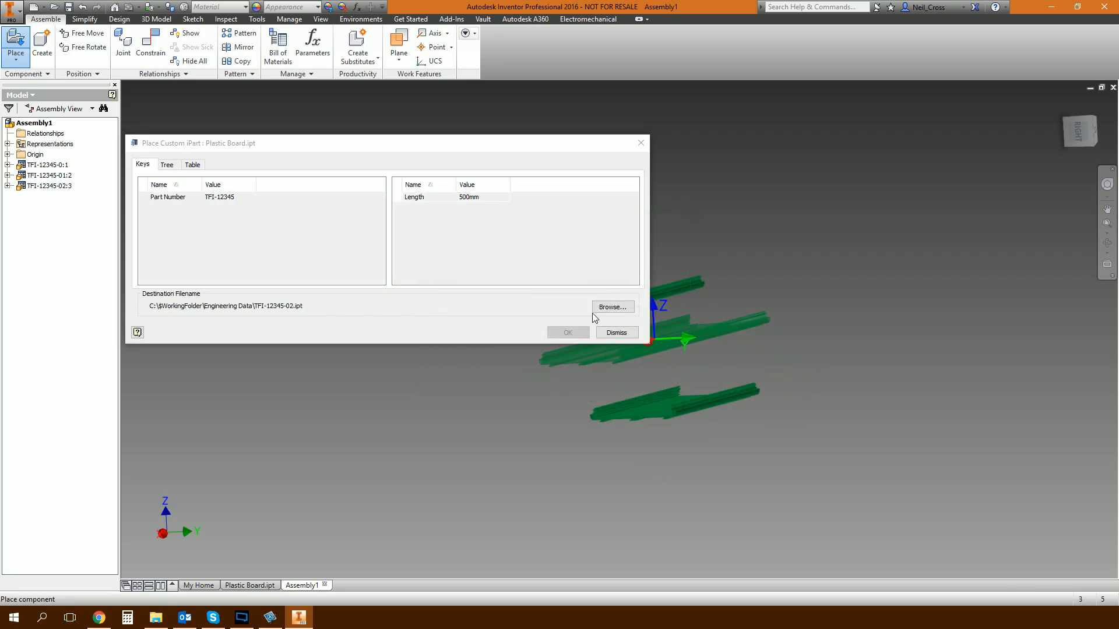
click(624, 333)
Save the assembly as Boards.iam in the Engineering Data folder, accepting the save of its dependents.
shift+middle_drag(797, 359, 565, 265)
key(F6)
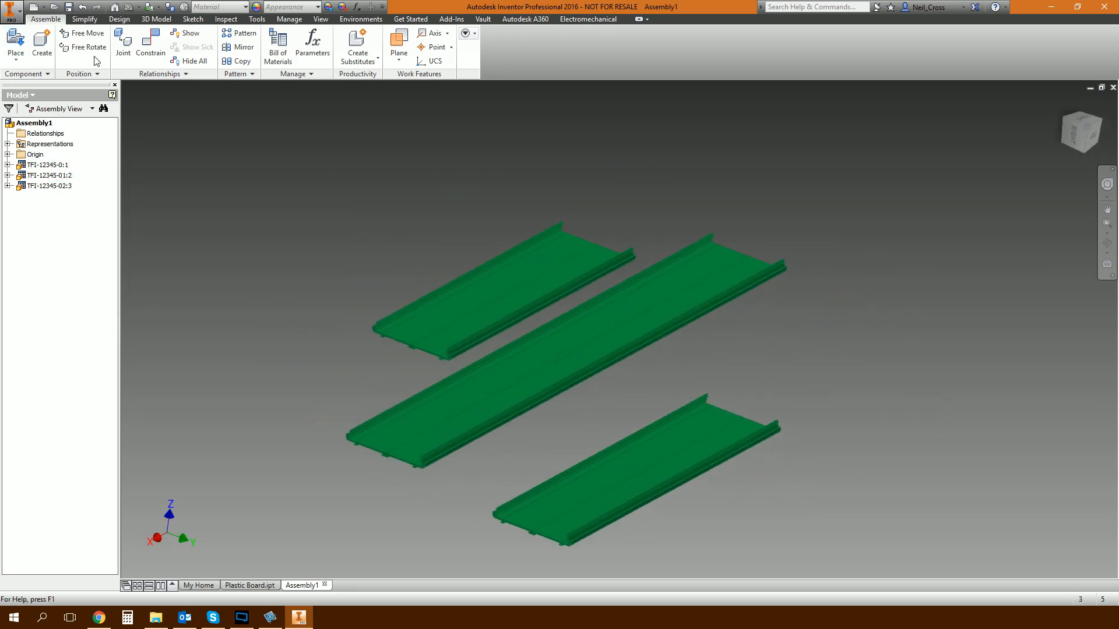
click(70, 9)
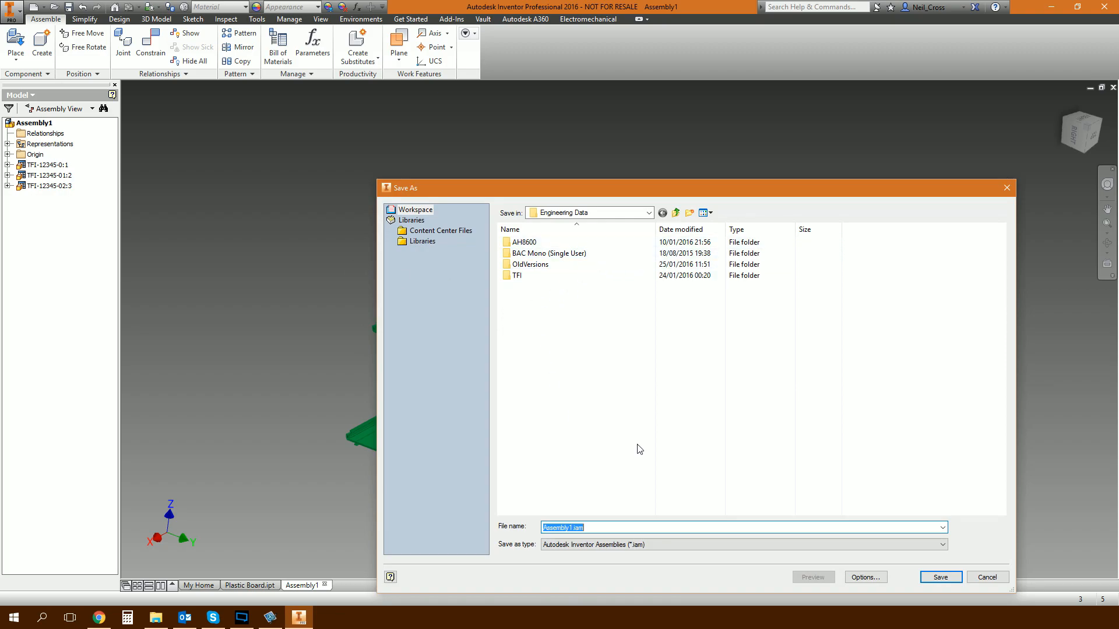
text(Boards)
key(Return)
click(633, 257)
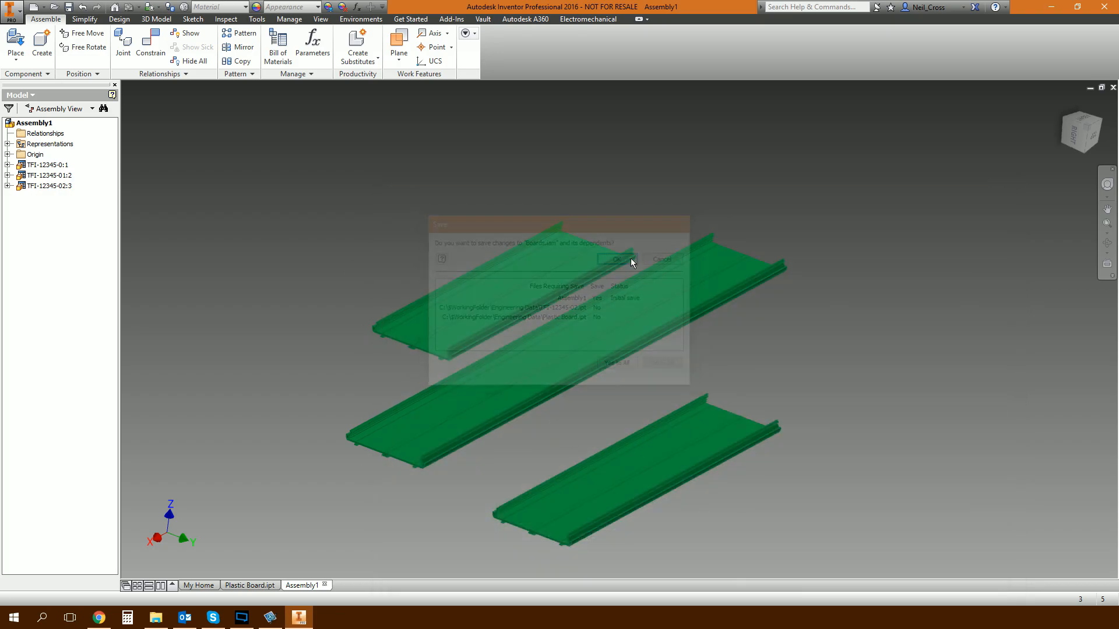
Create a new drawing from the Standard.idw template.
shift+middle_drag(814, 319, 764, 261)
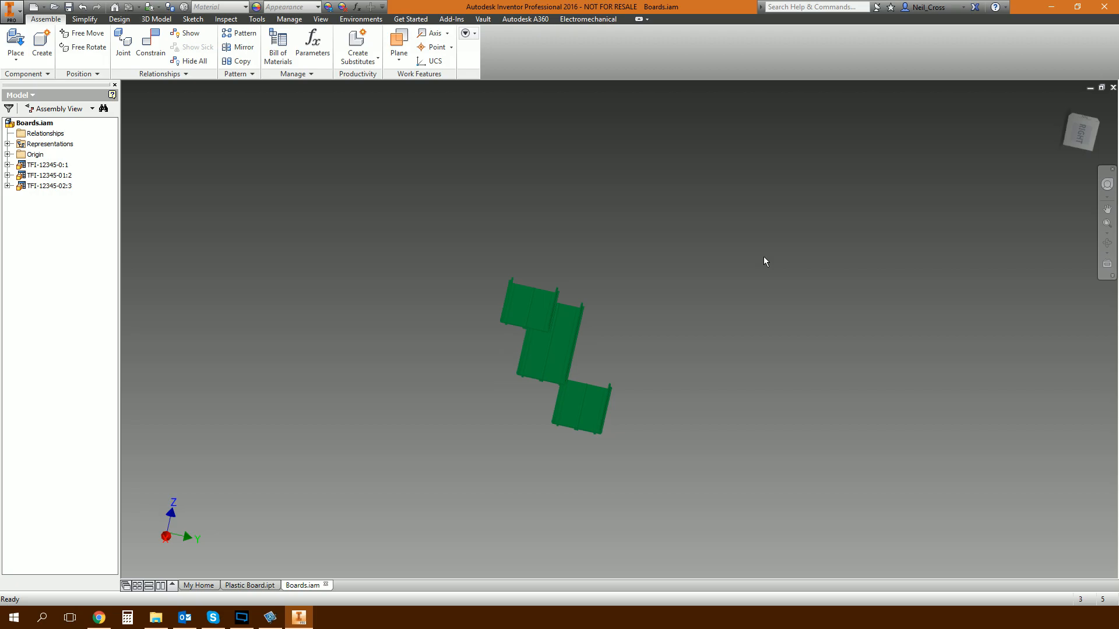
click(33, 6)
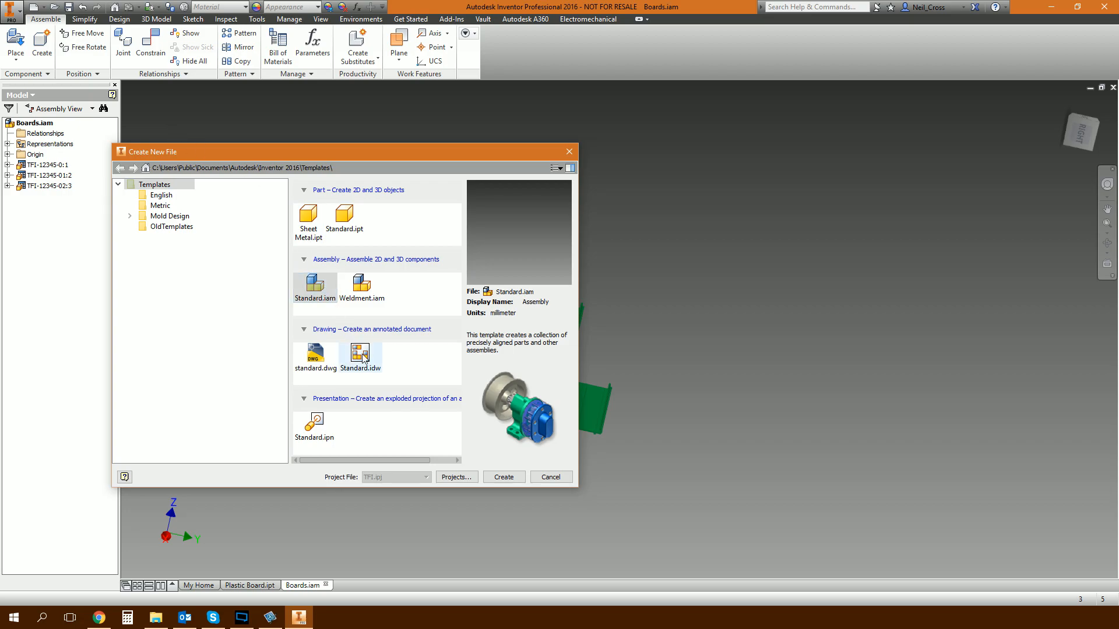
double_click(361, 355)
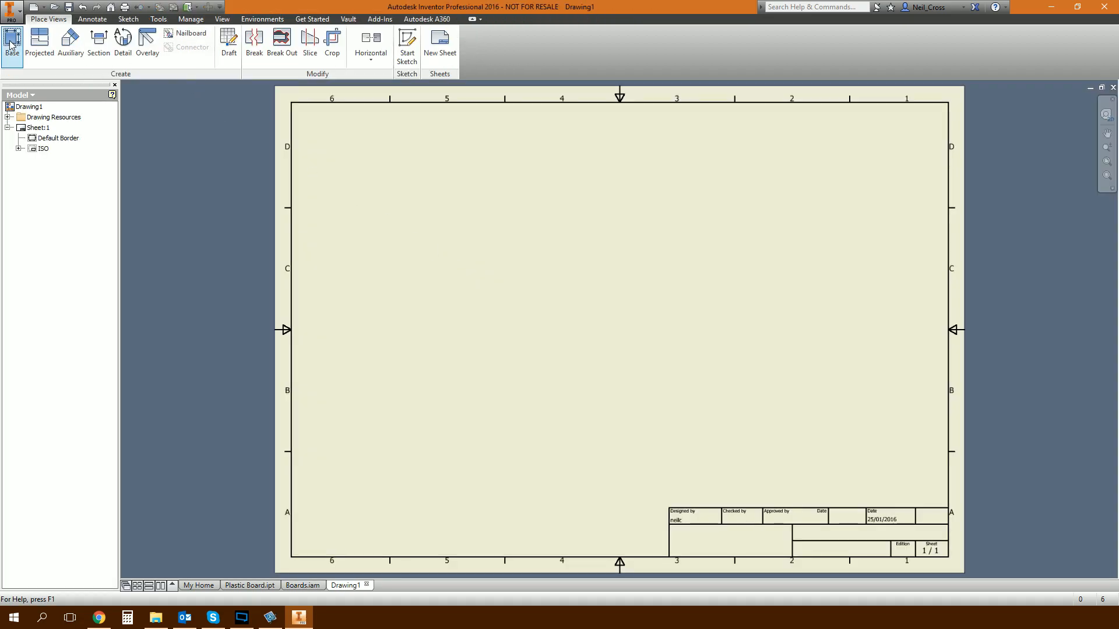
Place a front base view of Boards.iam from the Engineering Data folder and move it to the sheet's upper-left area.
click(12, 41)
click(504, 284)
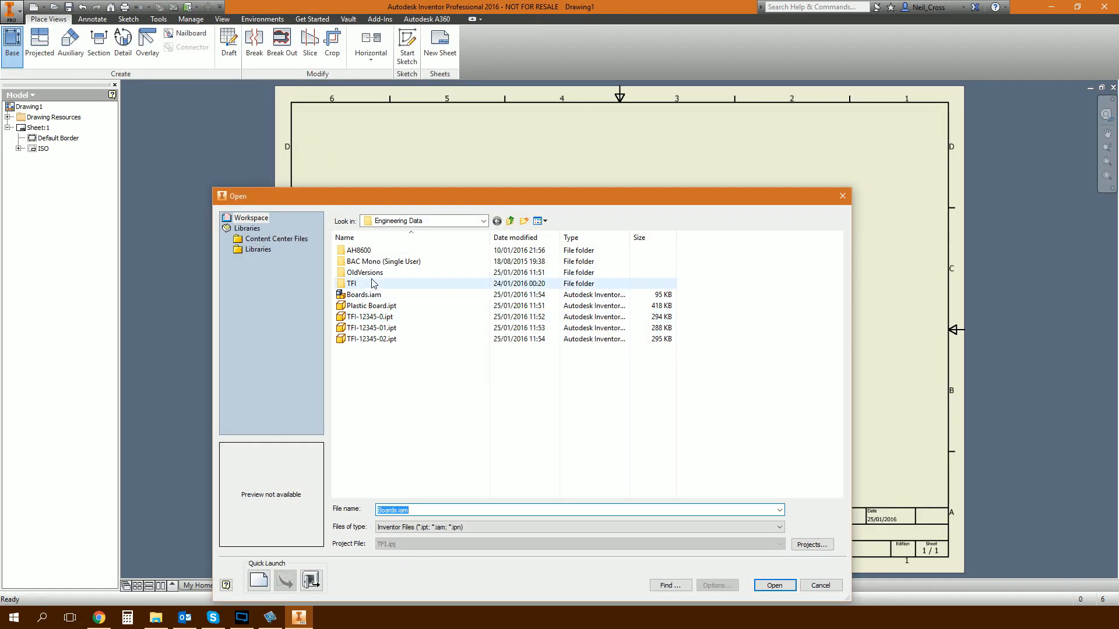
click(367, 294)
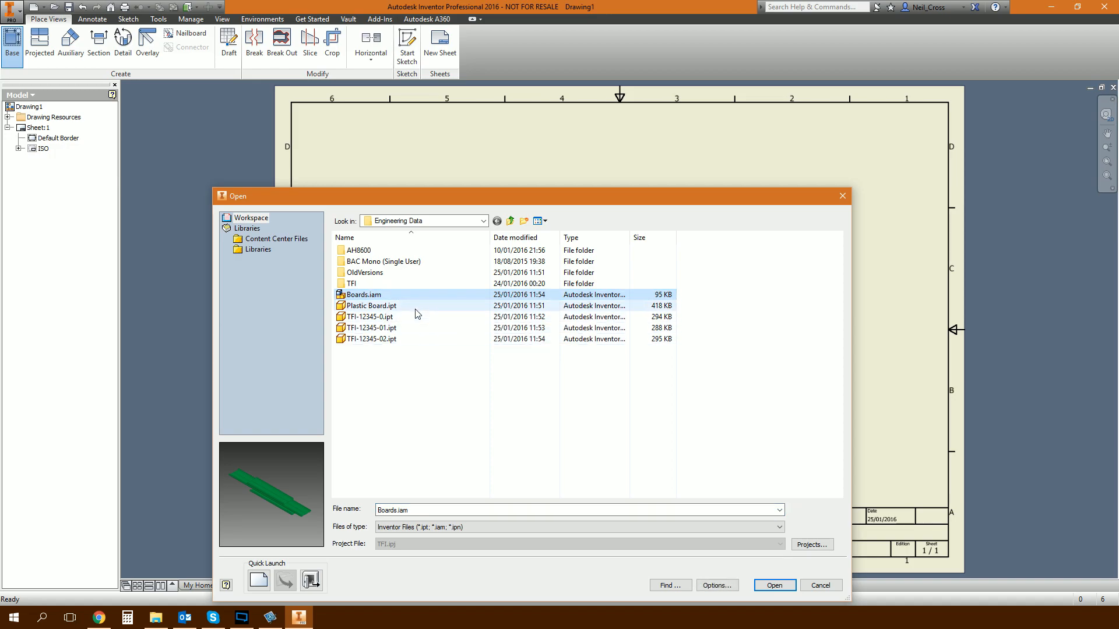
click(775, 585)
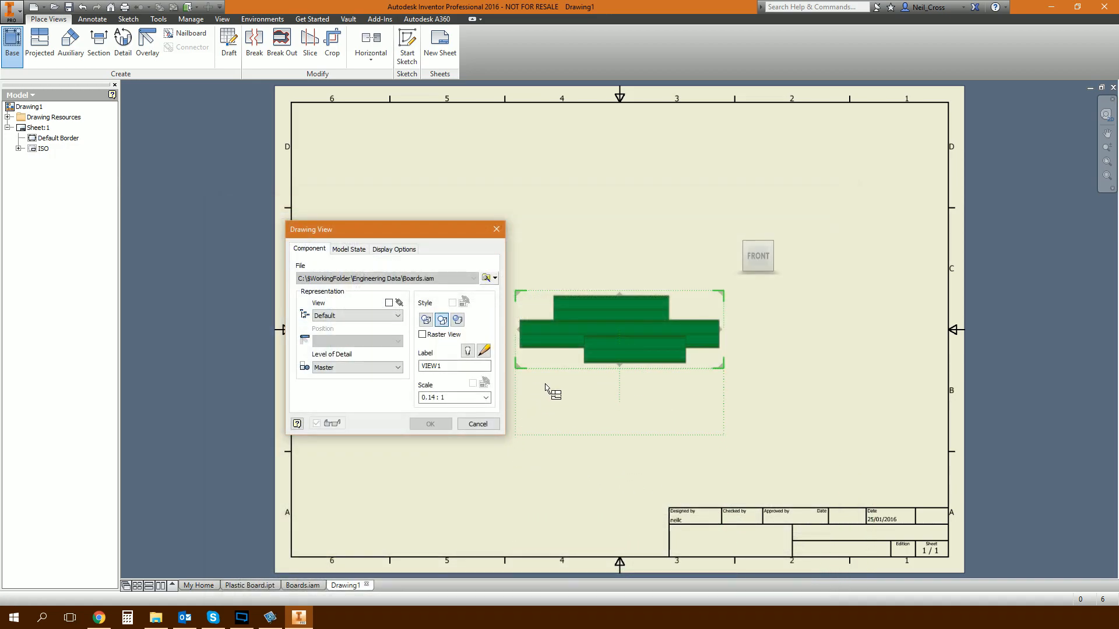
click(429, 424)
mouse_move(559, 370)
mouse_down()
mouse_move(380, 195)
mouse_move(367, 233)
mouse_up()
Add a Parts Only parts list for Boards.iam to the right of the view, enabling that BOM view in the assembly.
click(92, 19)
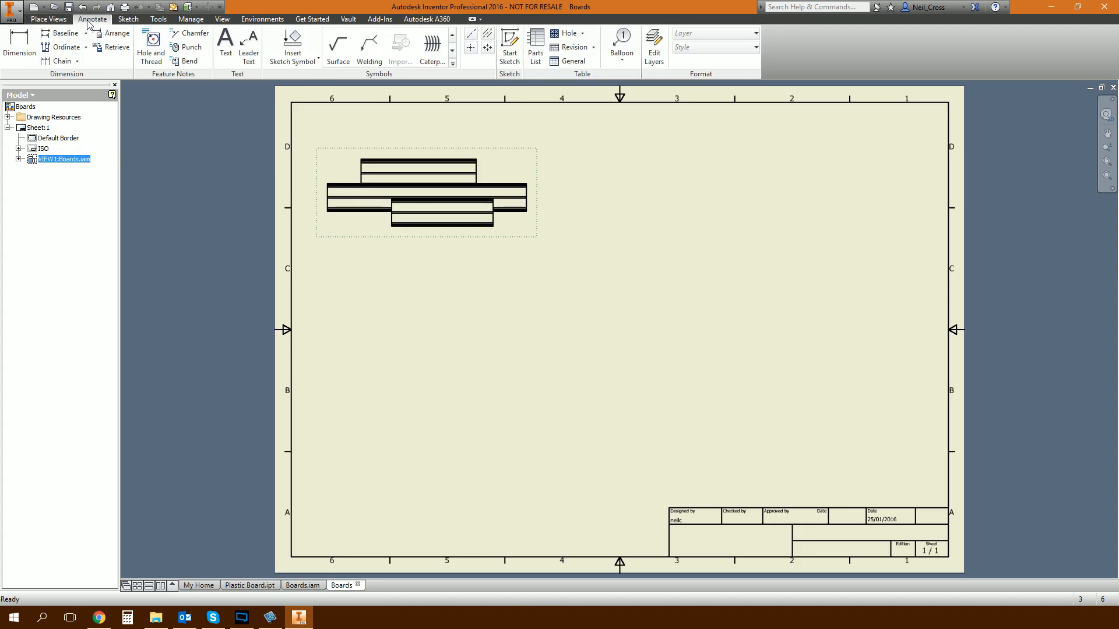
click(535, 53)
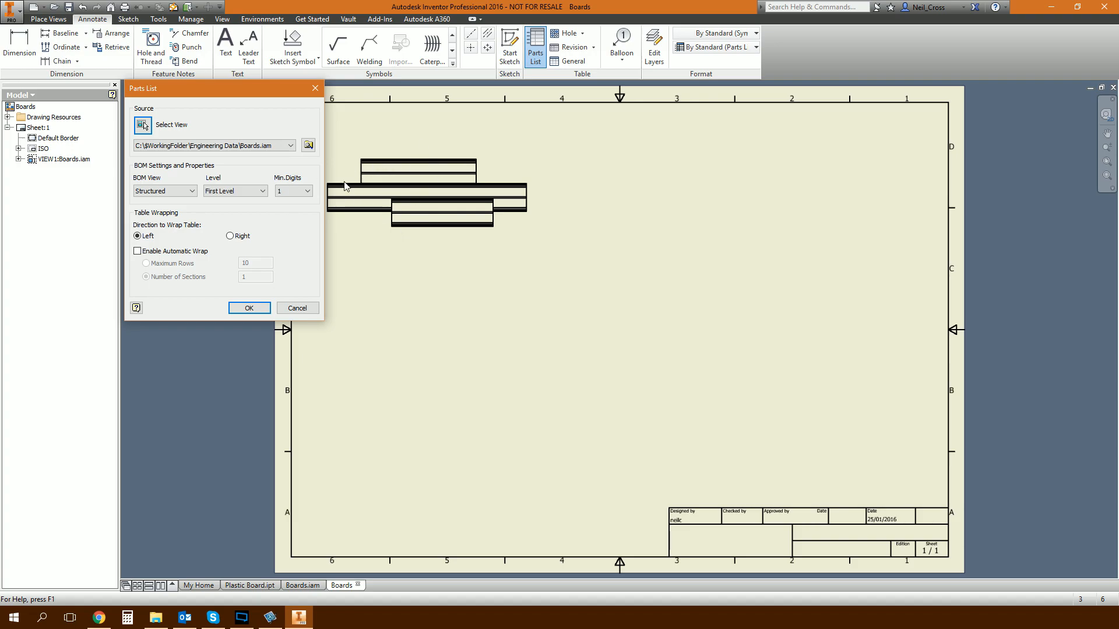
click(167, 191)
click(168, 209)
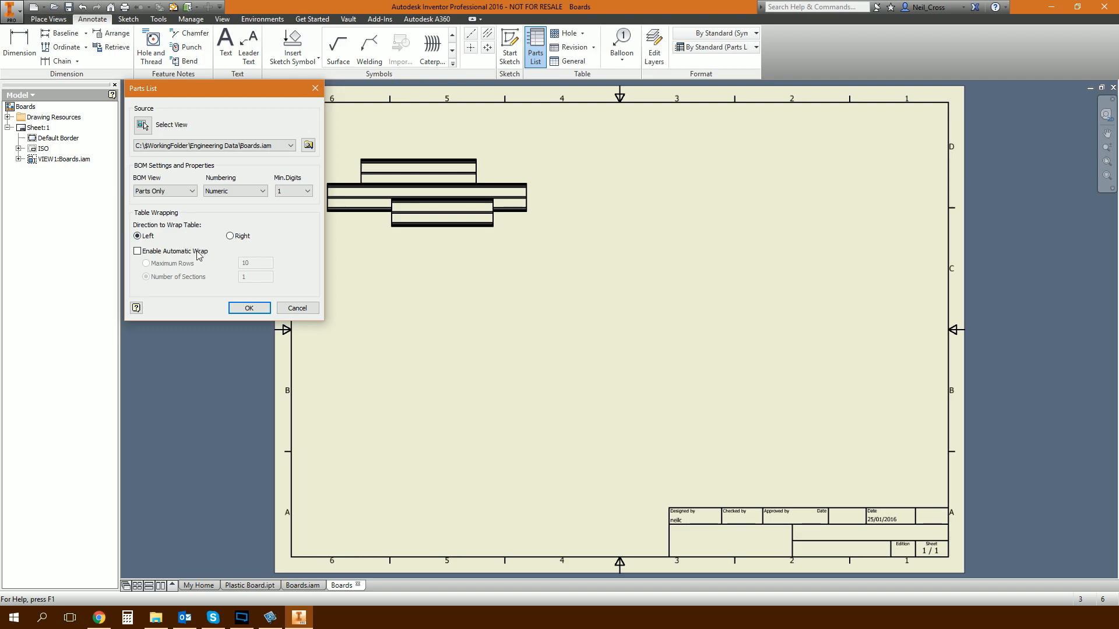
click(247, 307)
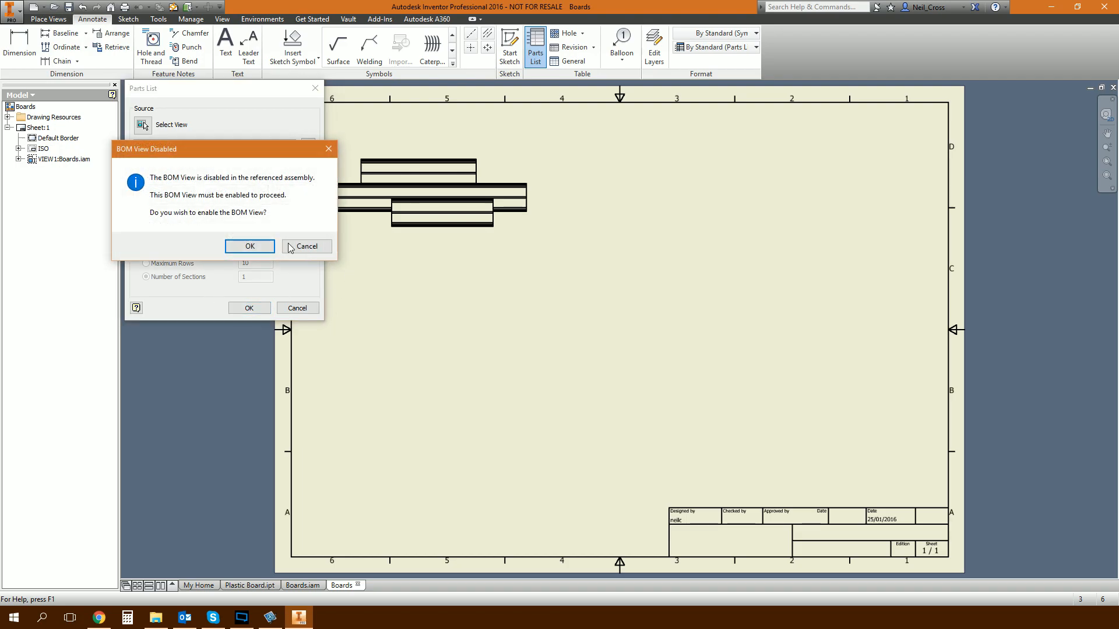
click(250, 247)
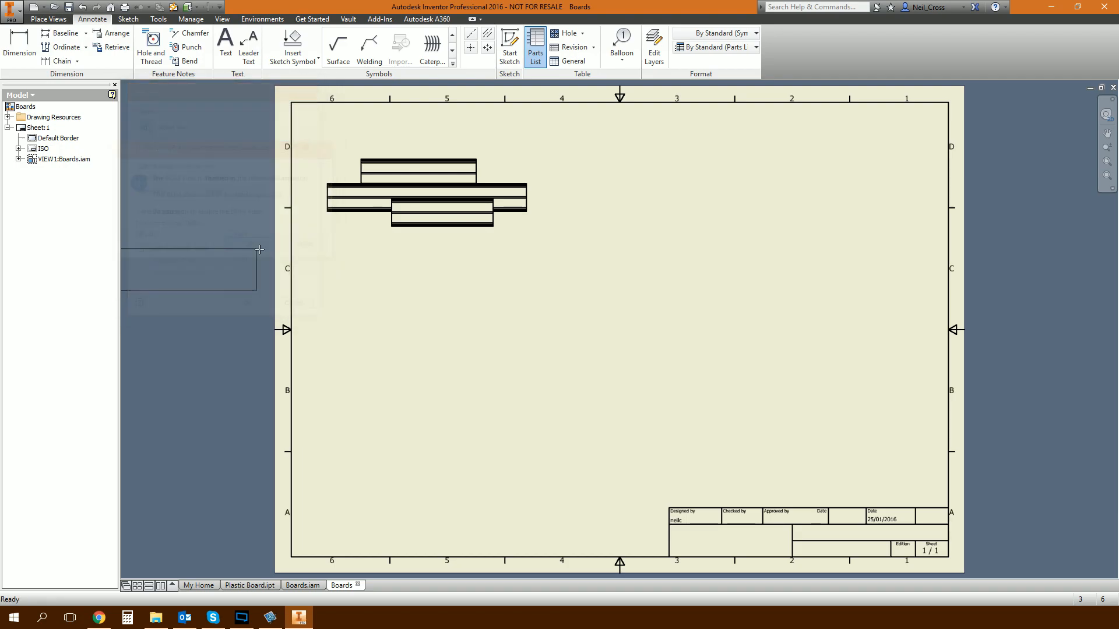
click(895, 188)
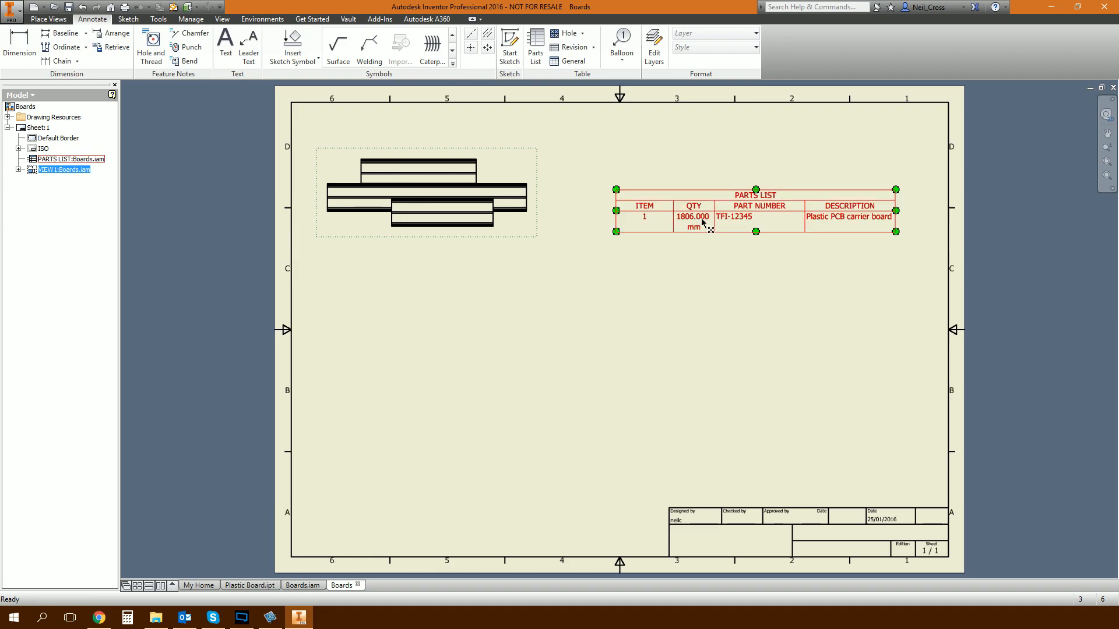
Open the parts list for editing and switch the QTY column's format to units formatting.
click(702, 224)
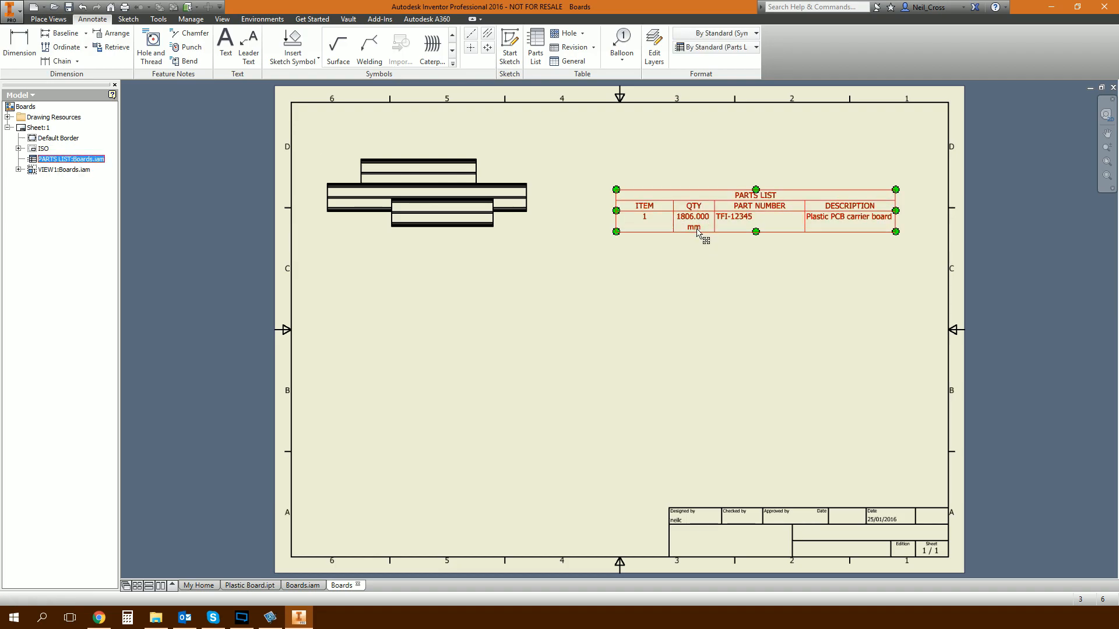
double_click(697, 230)
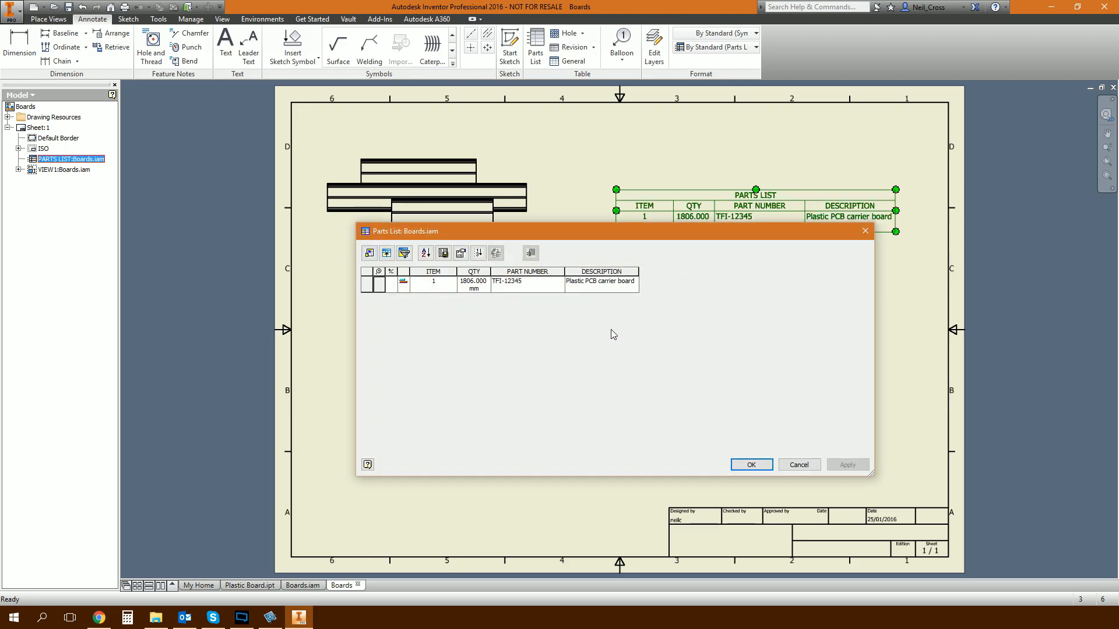
right_click(480, 272)
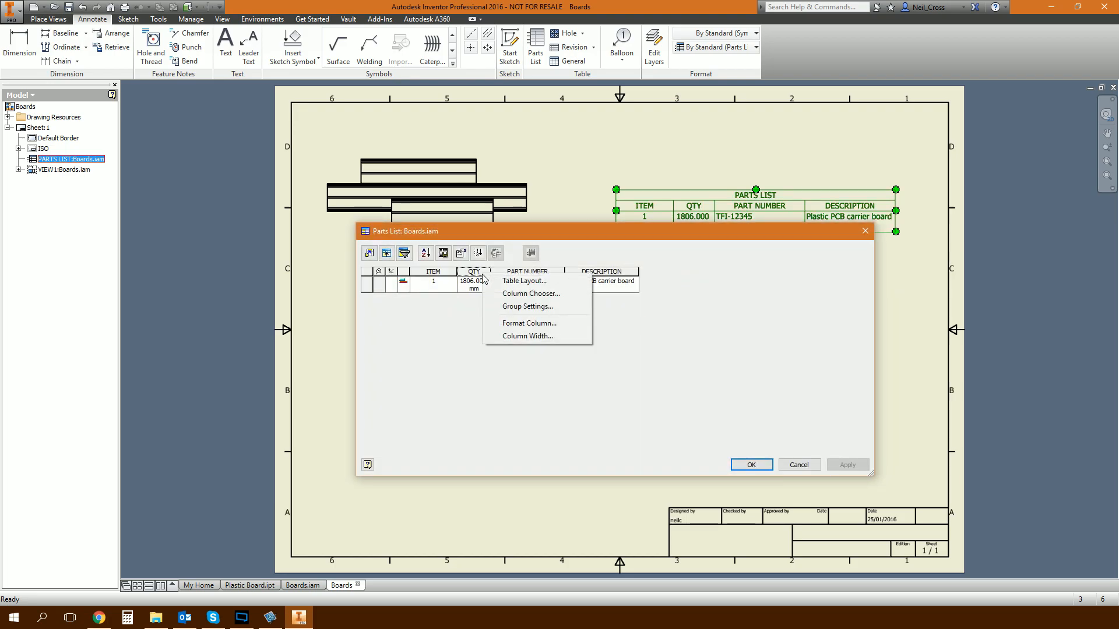
click(541, 326)
drag(533, 236, 767, 240)
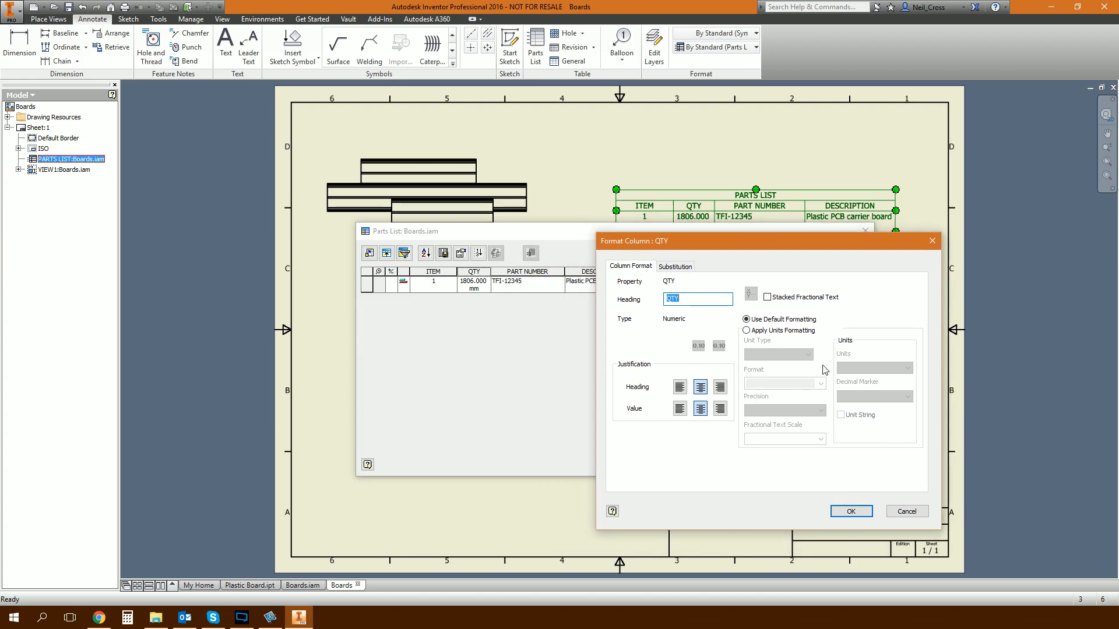
click(765, 331)
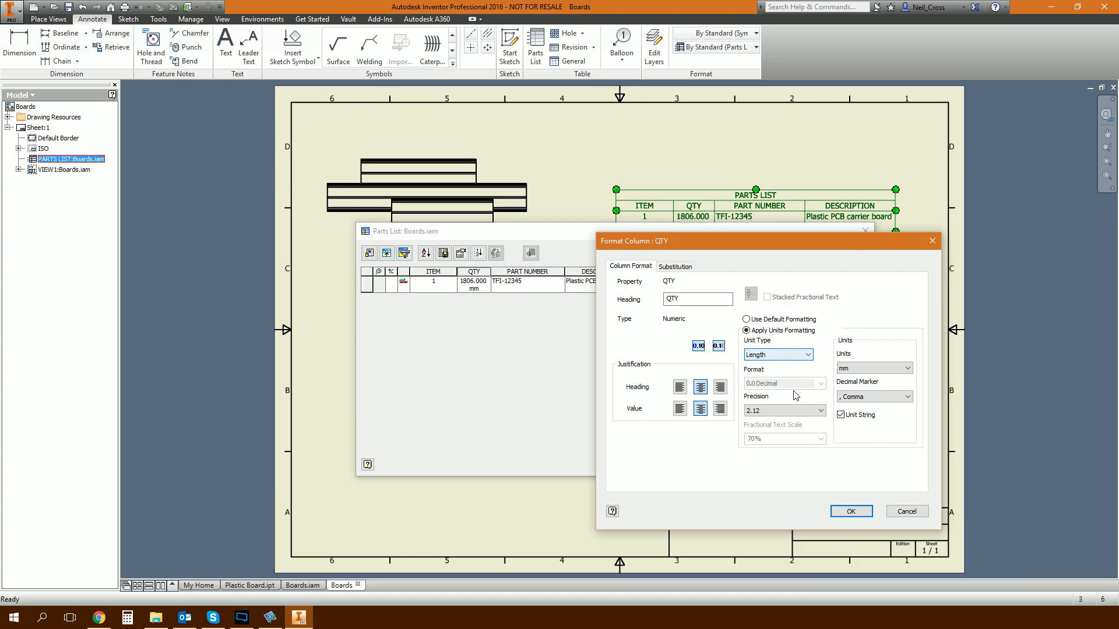
Format the QTY column in metres with a period decimal marker and a precision of 1.1.
click(863, 368)
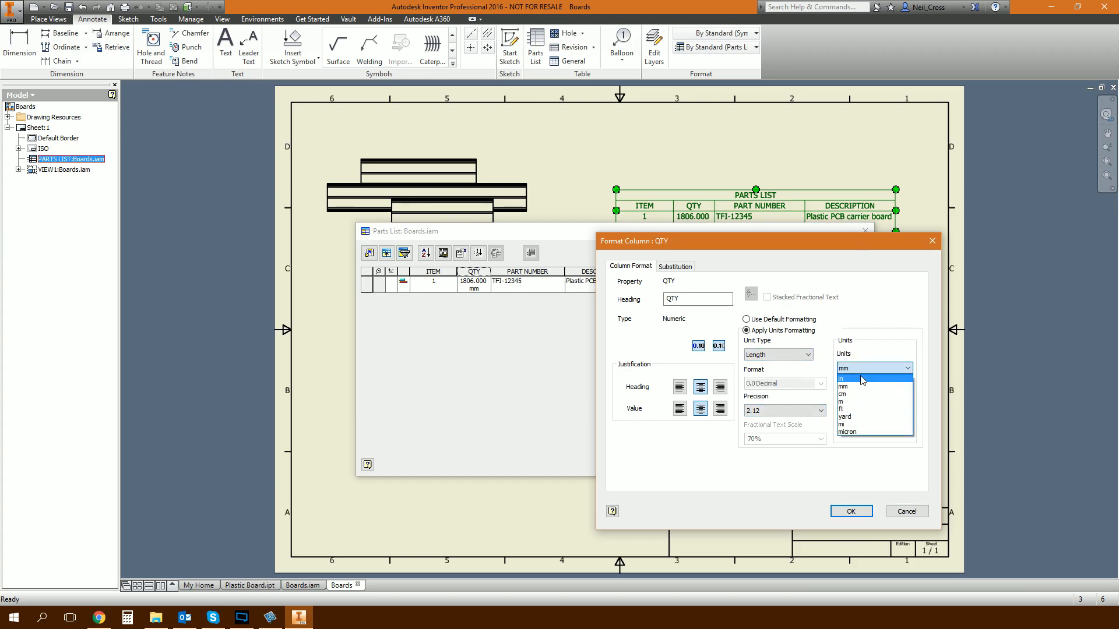
click(877, 401)
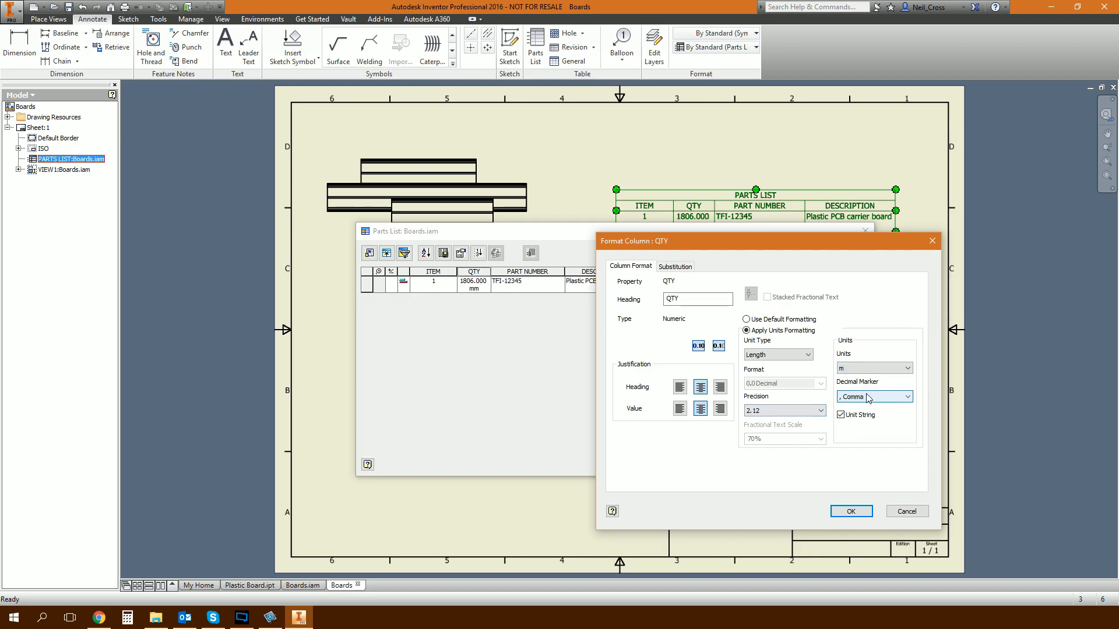
click(867, 402)
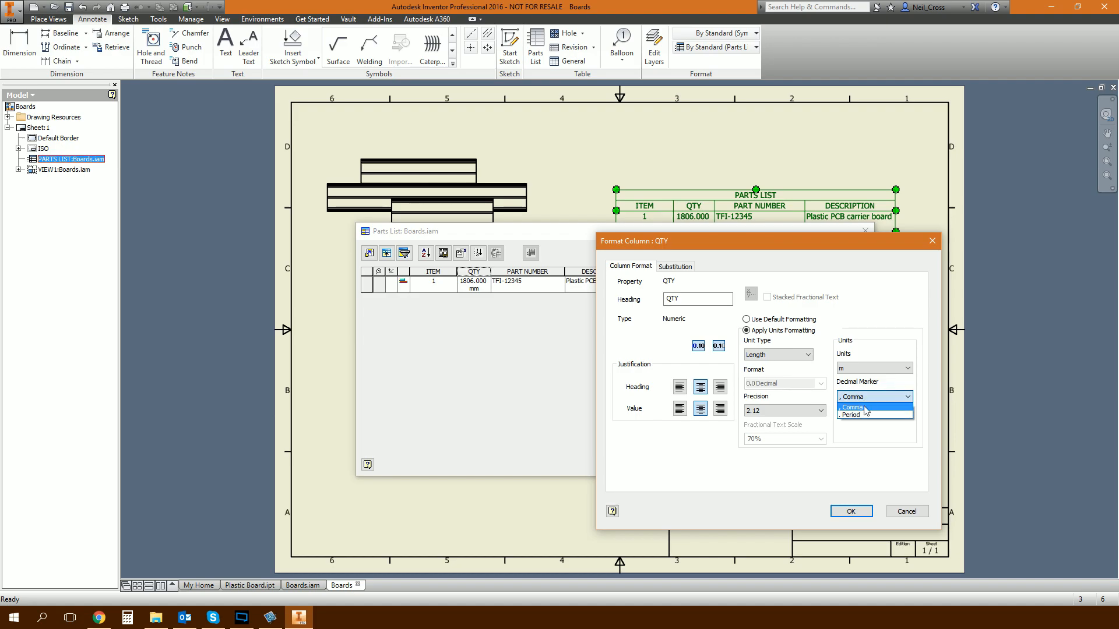
click(865, 414)
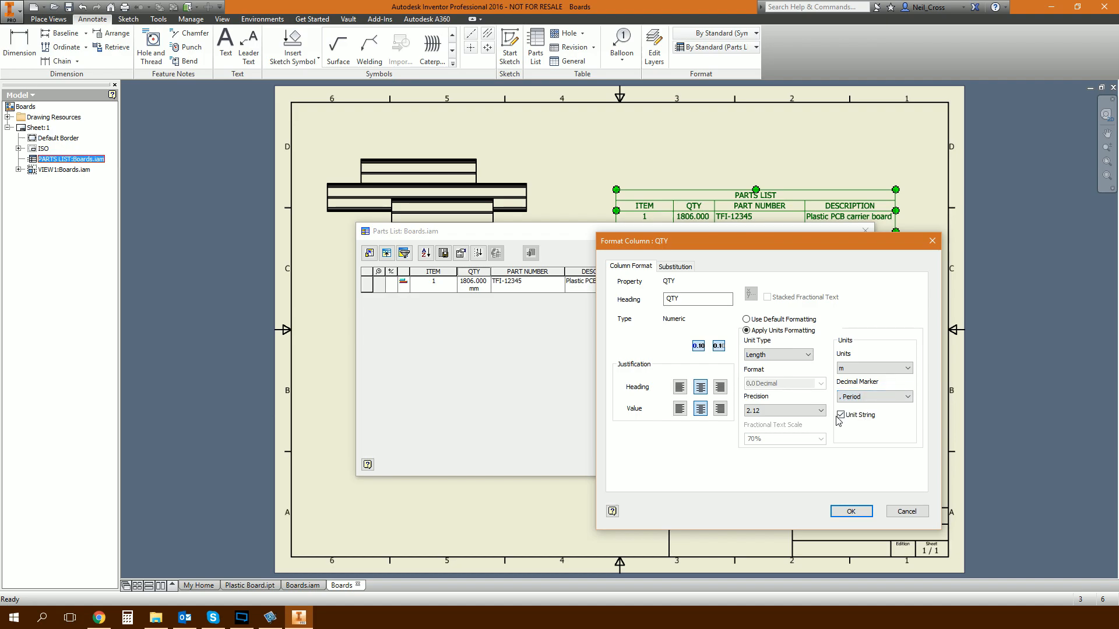
click(790, 415)
click(784, 430)
click(851, 511)
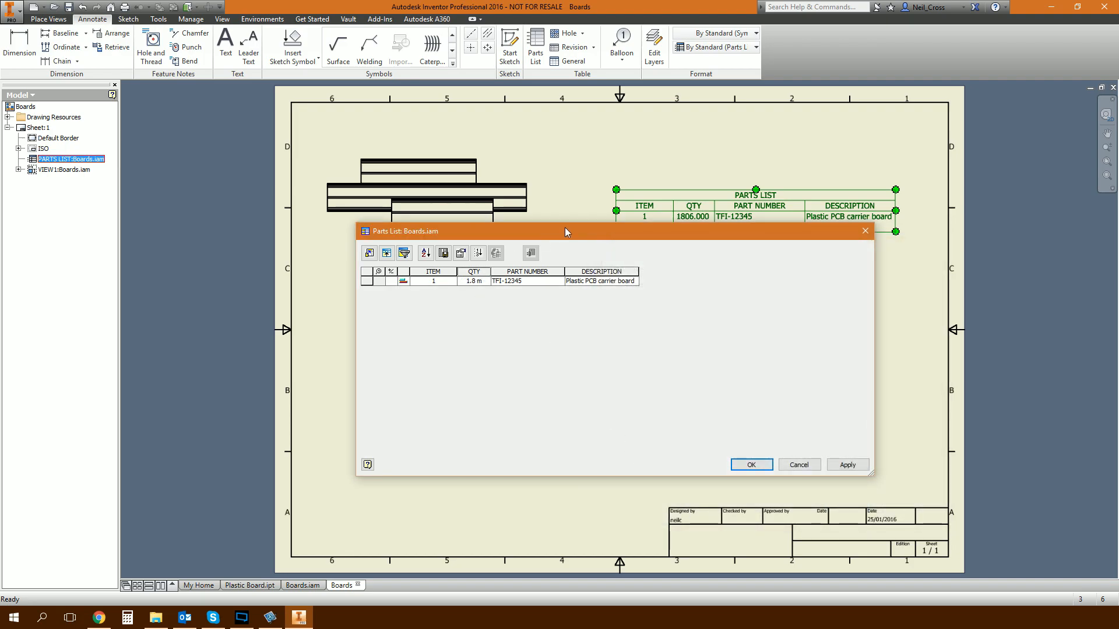
Set the QTY column's precision to 2.12, apply it to the parts list and close the editor.
drag(565, 231, 578, 274)
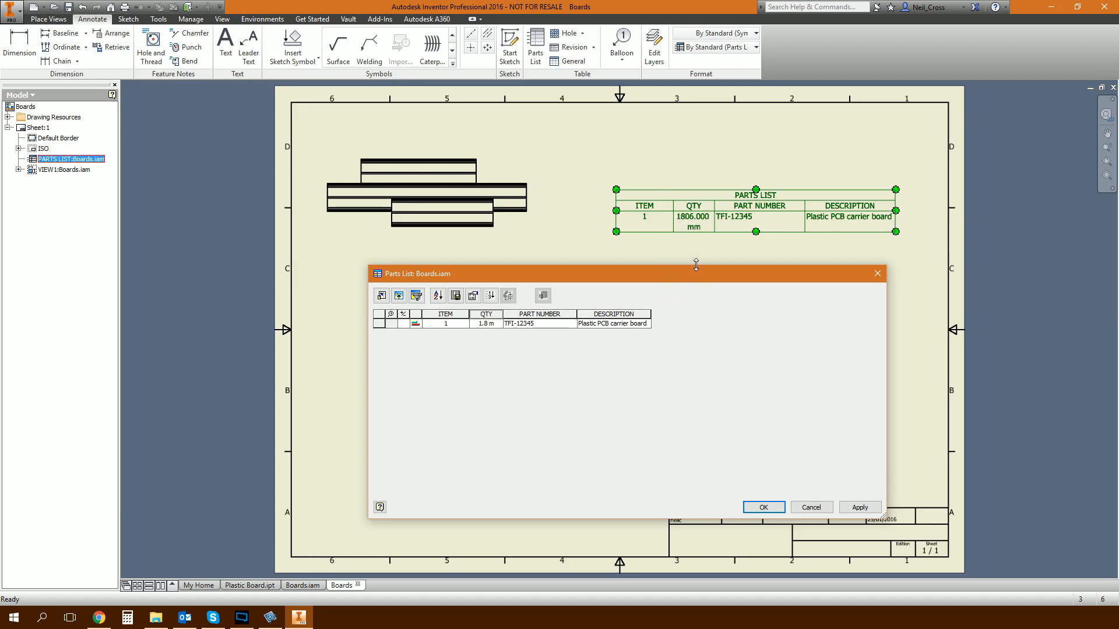
right_click(487, 315)
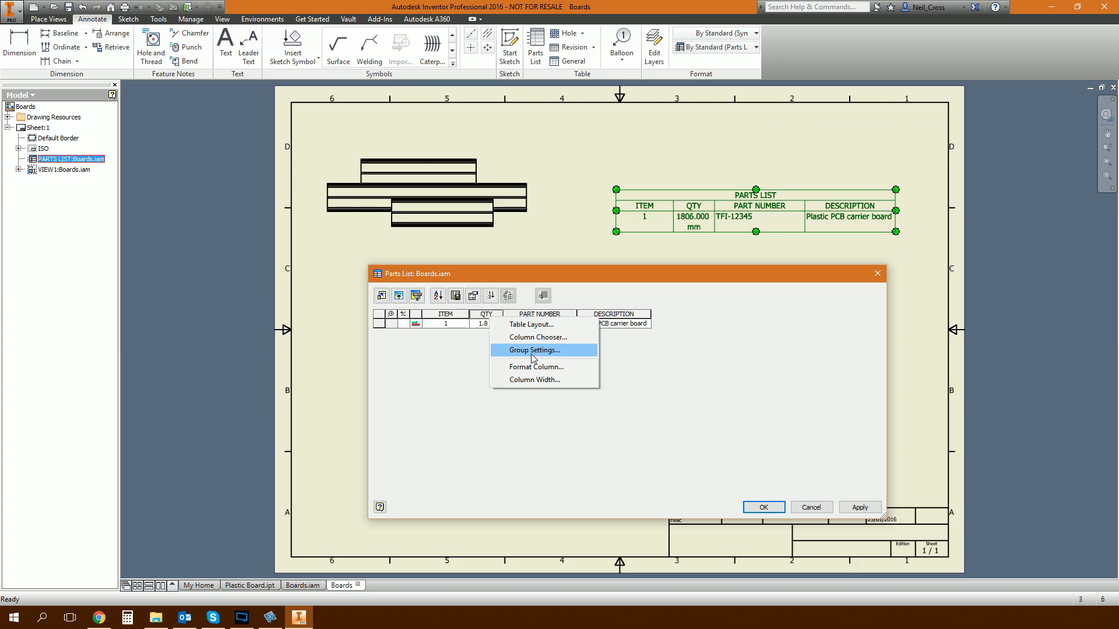
click(558, 367)
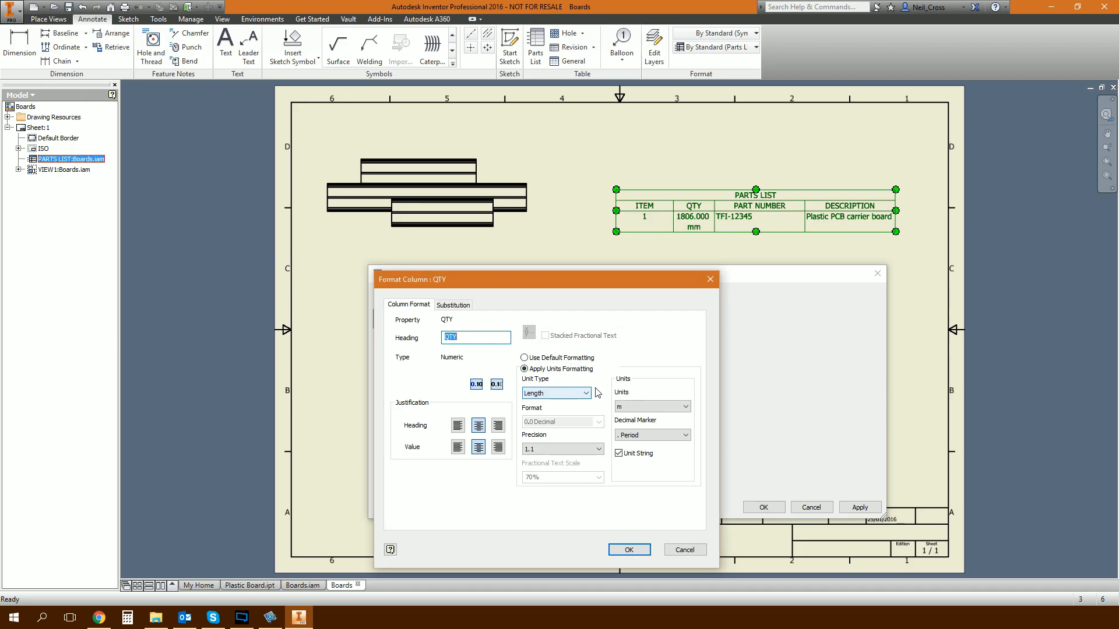
click(579, 450)
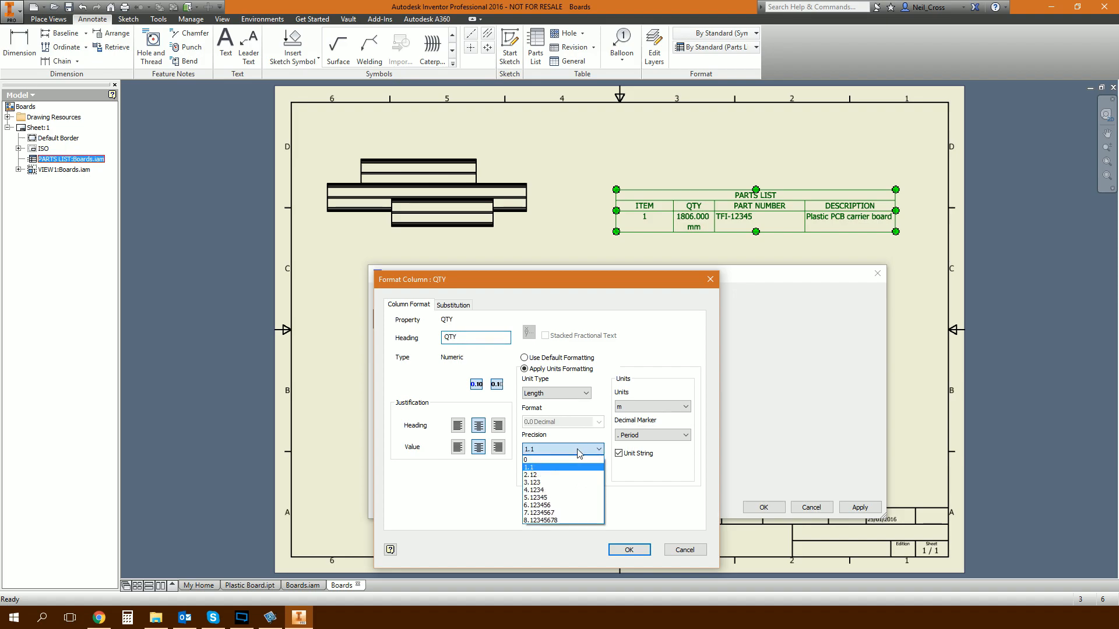
click(564, 475)
click(633, 550)
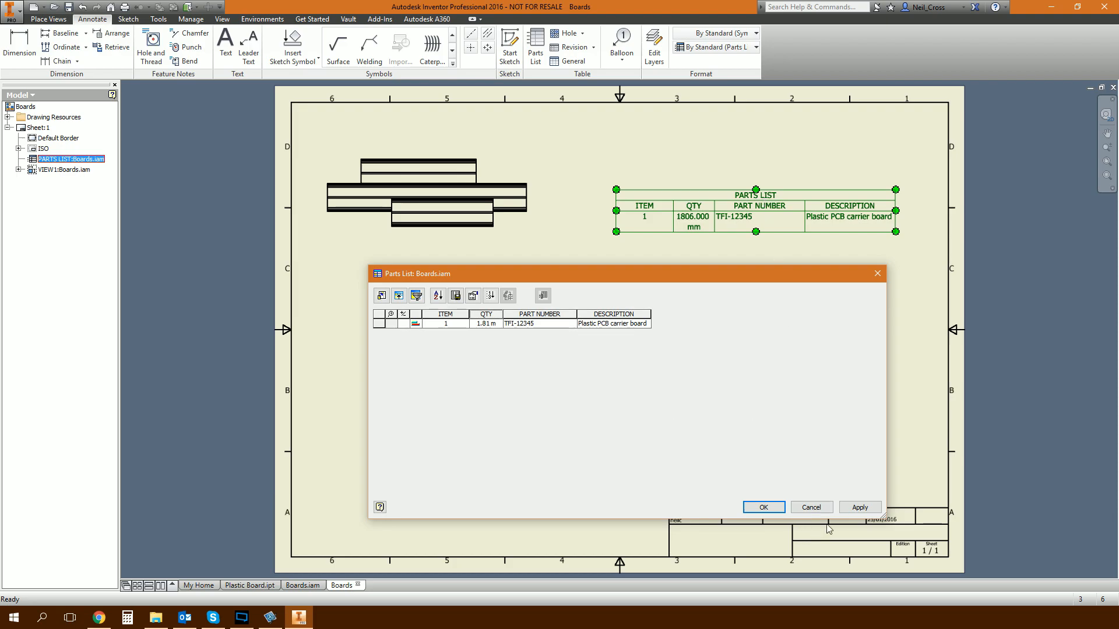
click(861, 507)
click(808, 507)
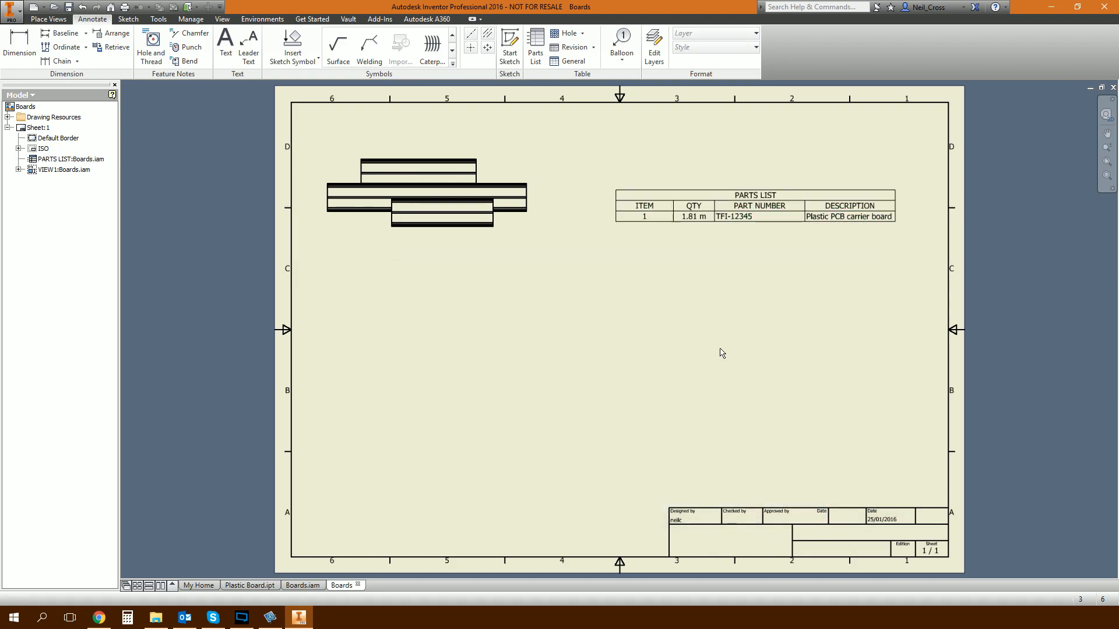
Auto-balloon all three boards in the view in a horizontal row above it, without ignoring multiple instances.
click(621, 59)
click(635, 105)
middle_drag(561, 273, 706, 393)
drag(706, 393, 467, 266)
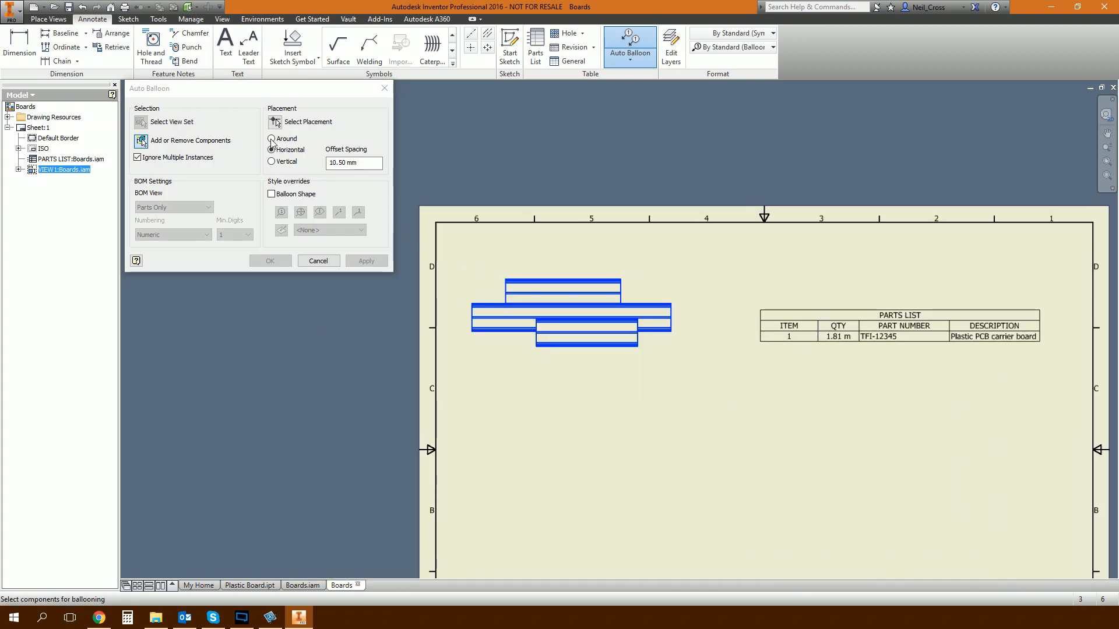
click(275, 123)
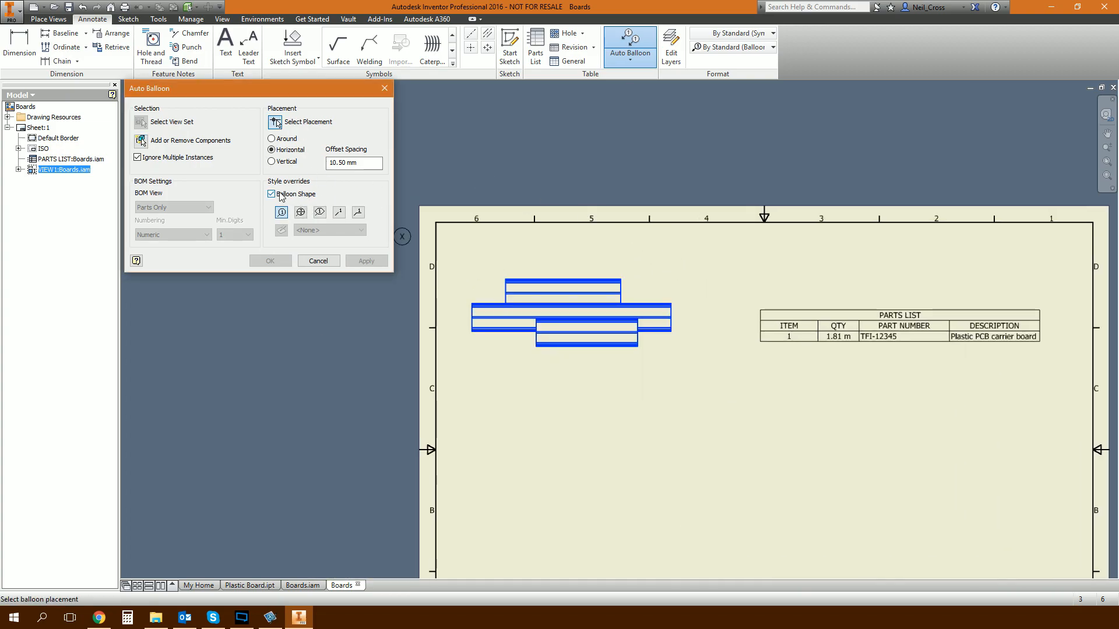
click(137, 157)
click(584, 247)
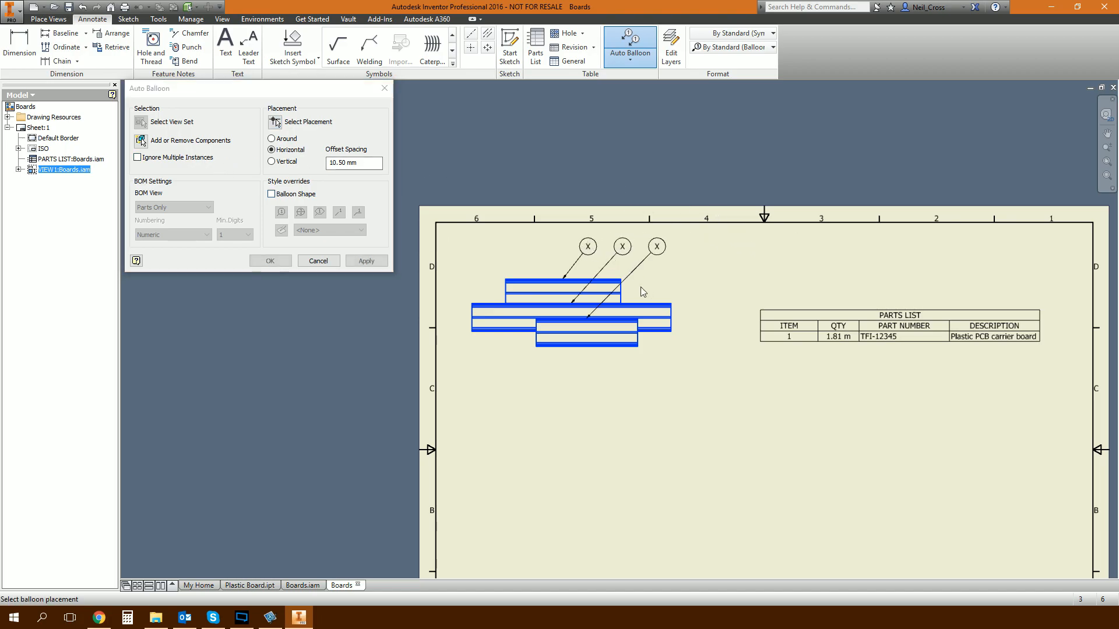
click(269, 260)
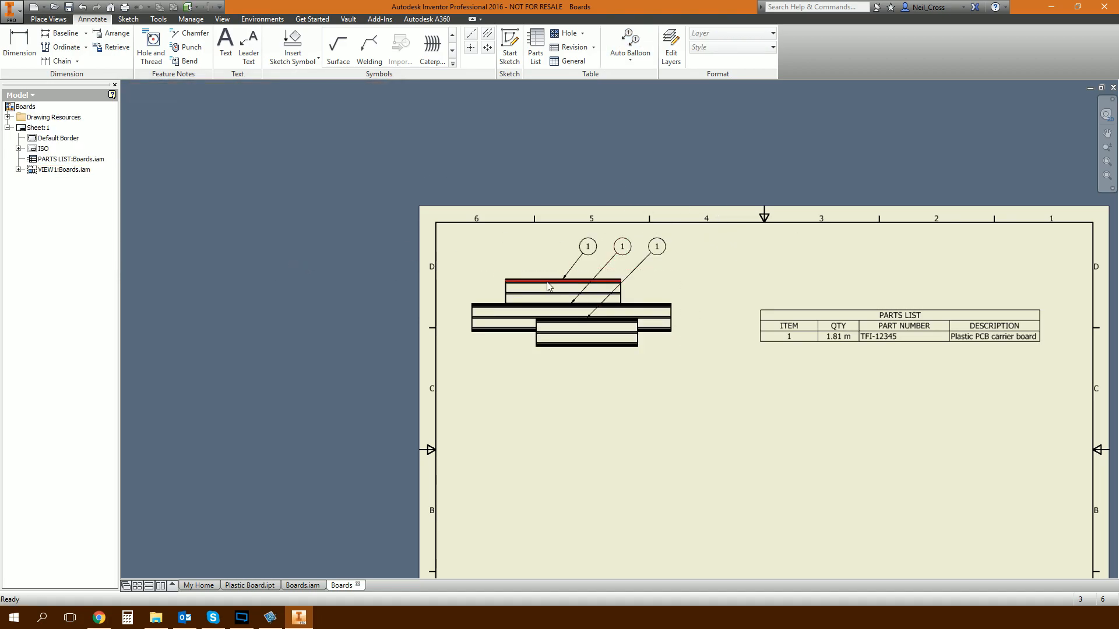
click(890, 339)
mouse_move(677, 409)
middle_down()
mouse_move(487, 327)
mouse_move(486, 294)
middle_up()
Preview the generated board files from the Plastic Board part, including TFI-12345-02.ipt, without opening any, and return to the Boards drawing.
click(262, 587)
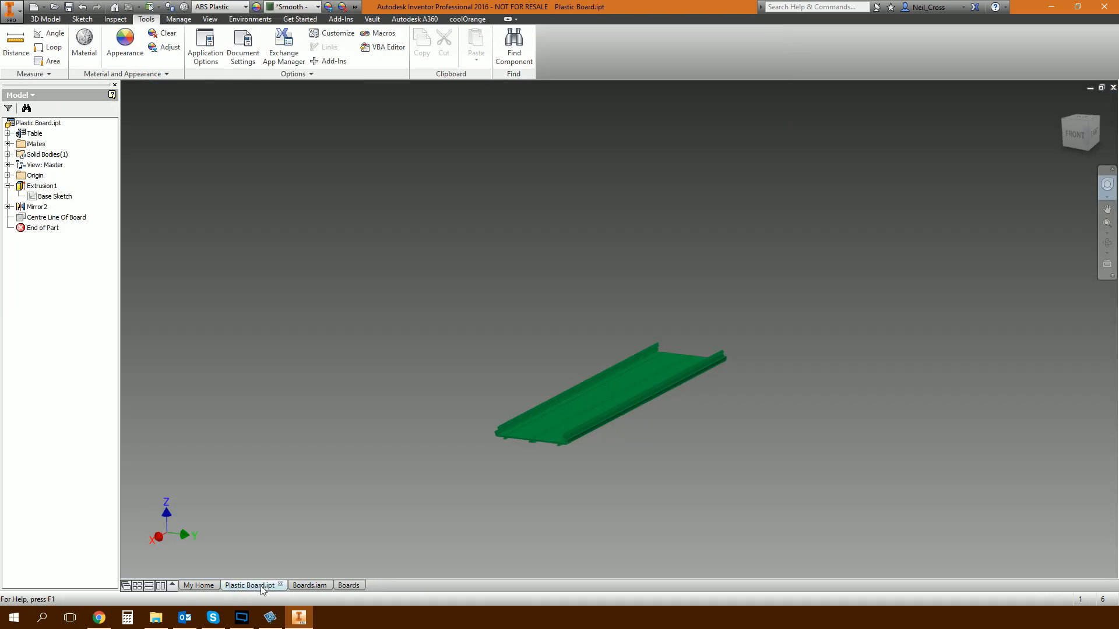
click(54, 6)
click(524, 320)
click(542, 330)
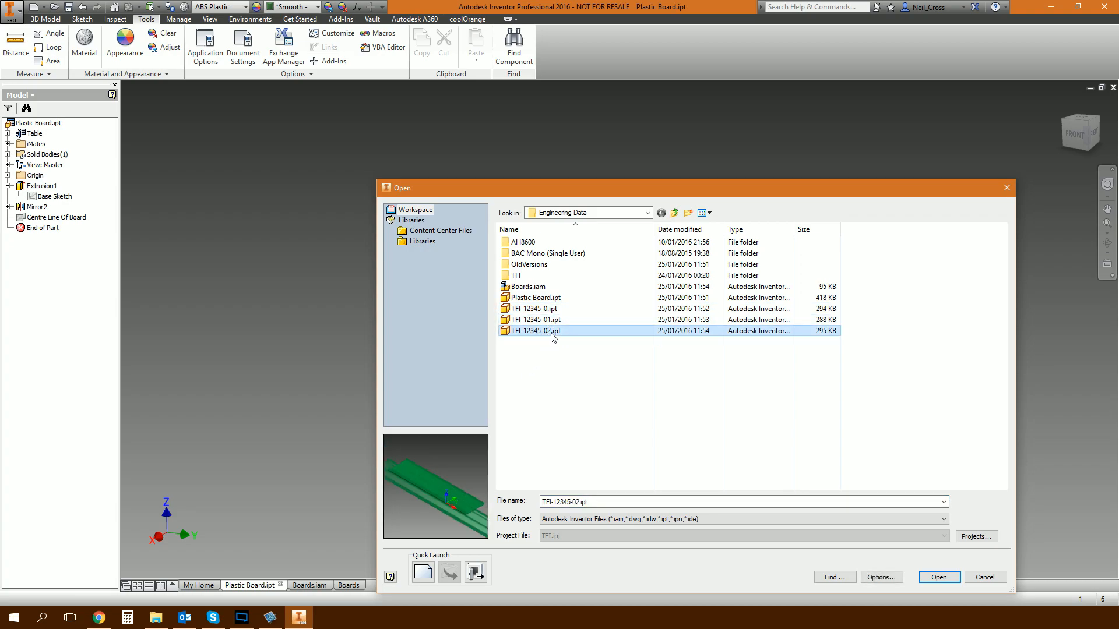
click(939, 577)
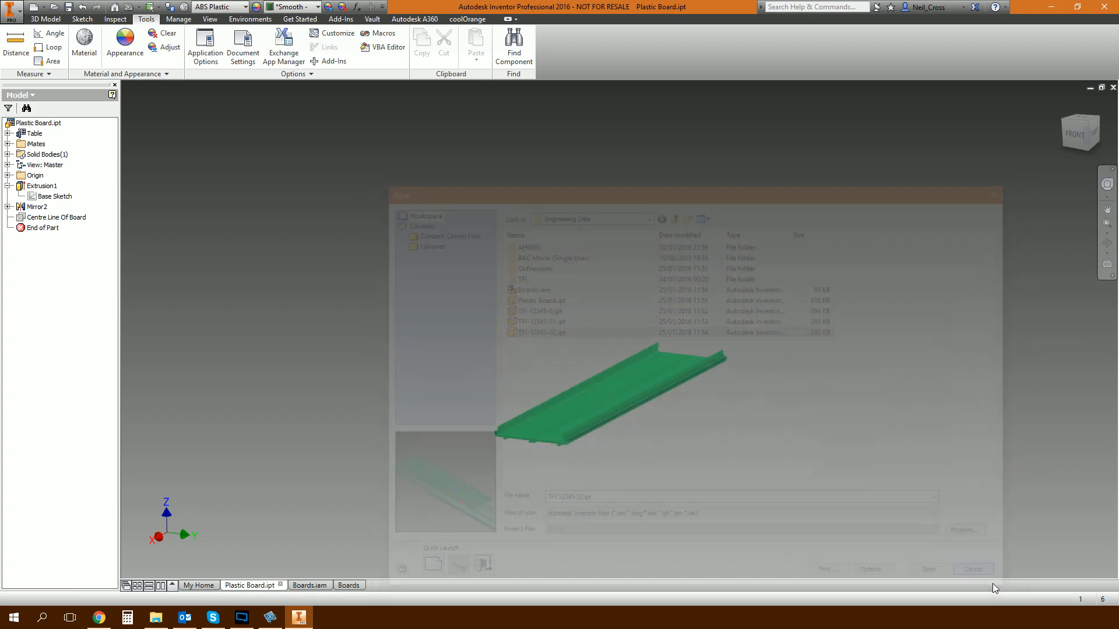
click(349, 586)
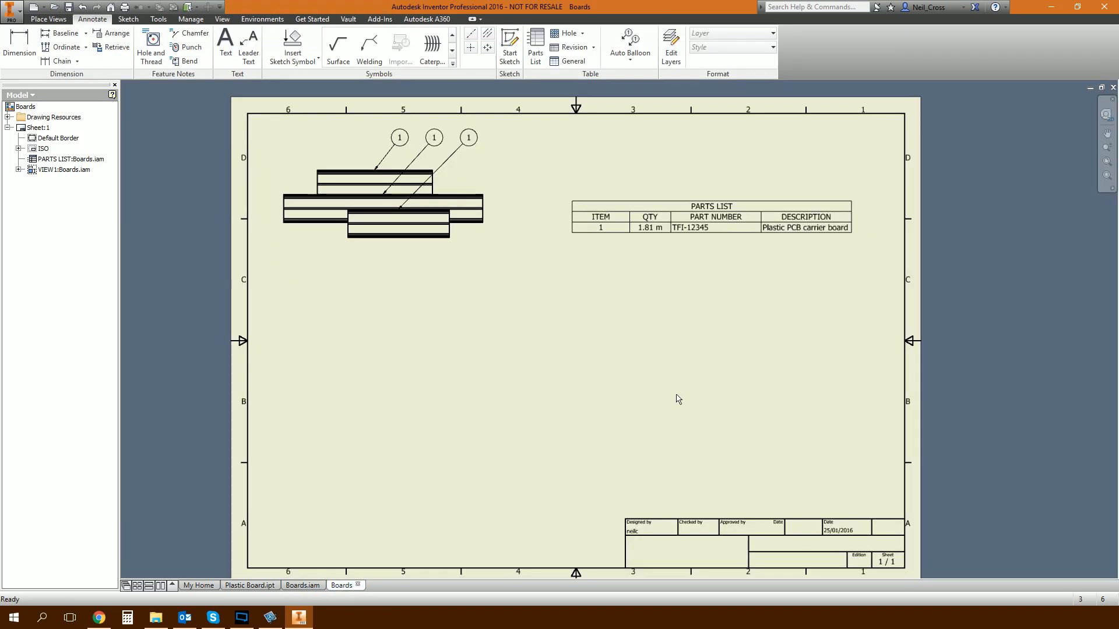
Open the generated board file TFI-12345-01.ipt from the Engineering Data folder.
click(793, 228)
click(54, 7)
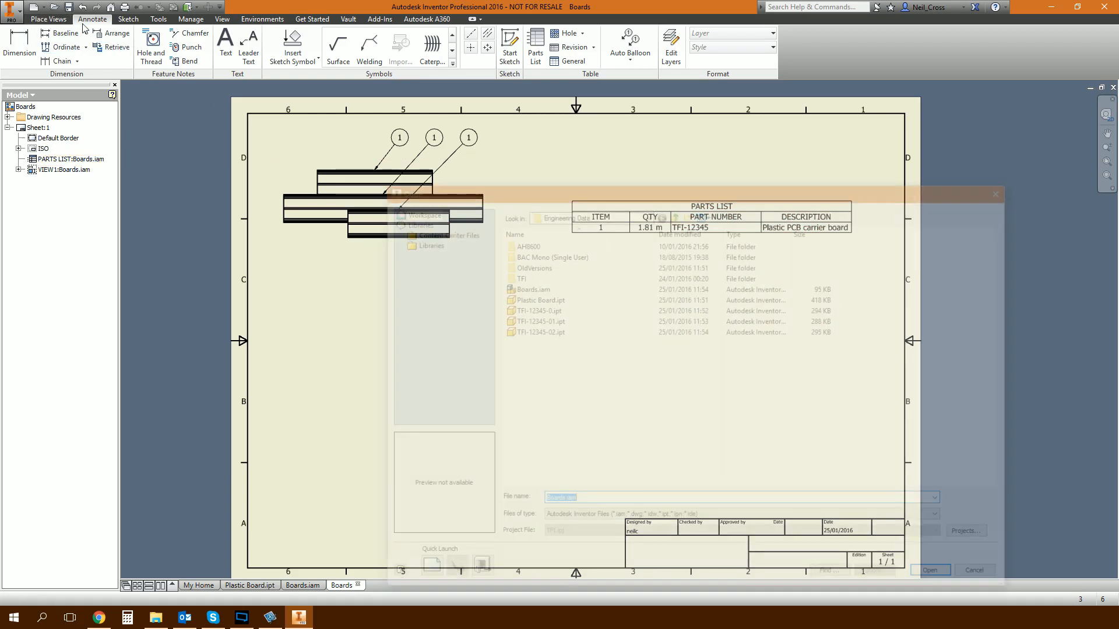
click(543, 321)
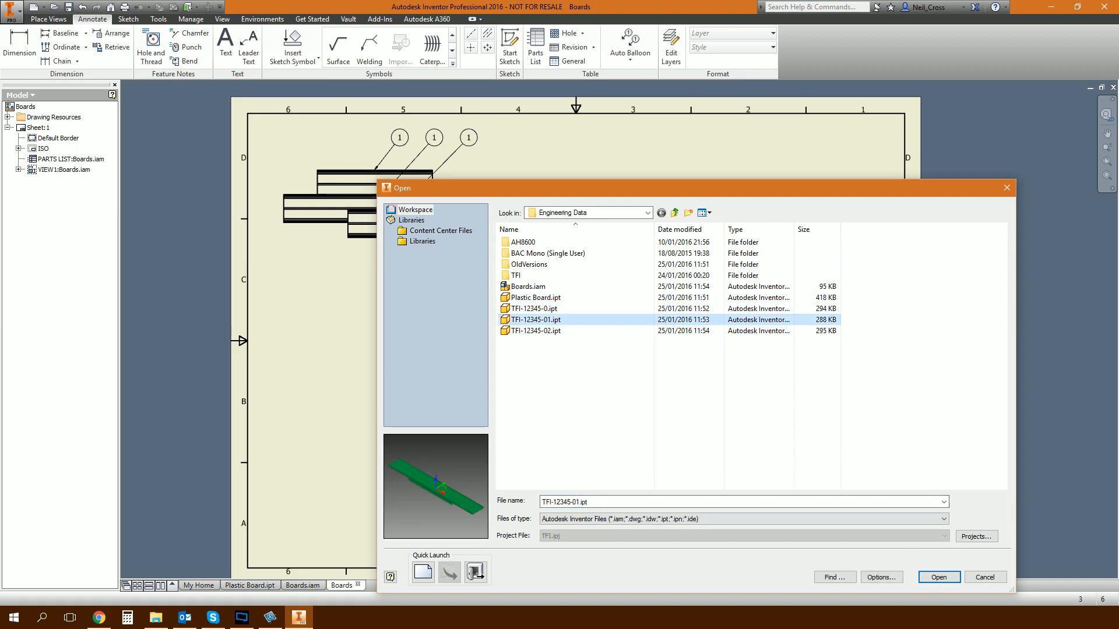
click(939, 577)
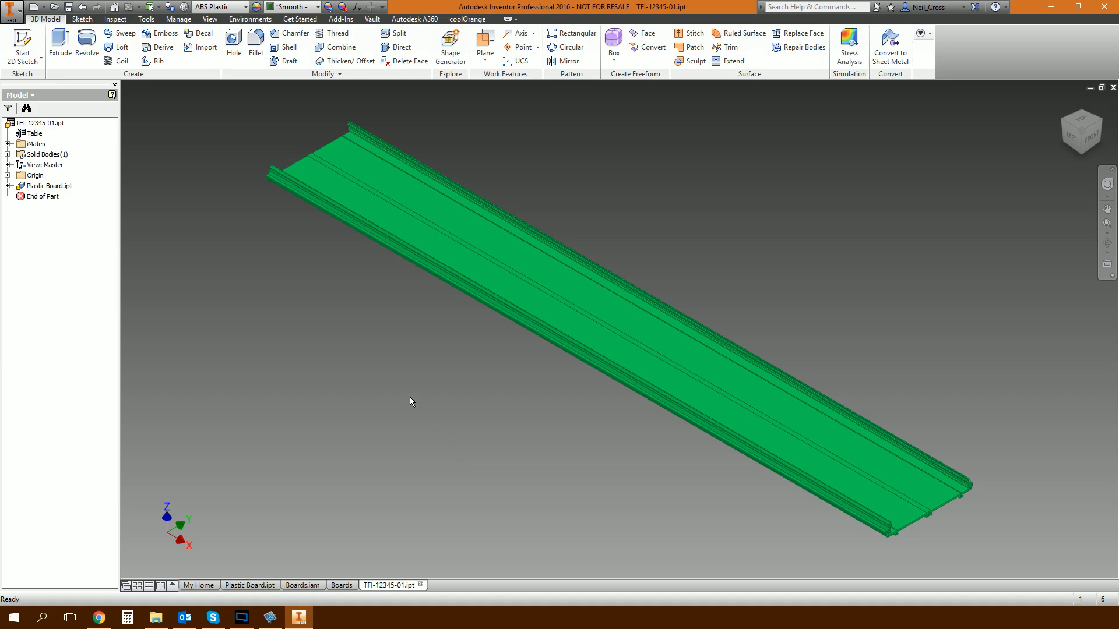
Examine the Stock Number text in the project iProperties of TFI-12345-01.ipt, focusing on its cut length.
right_click(56, 122)
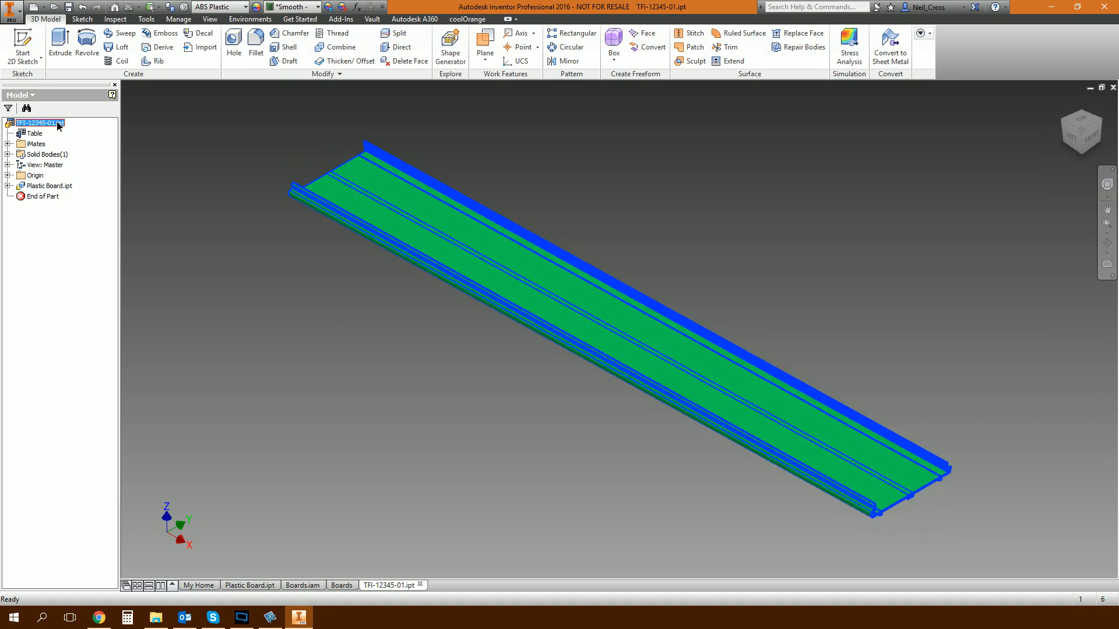
click(88, 249)
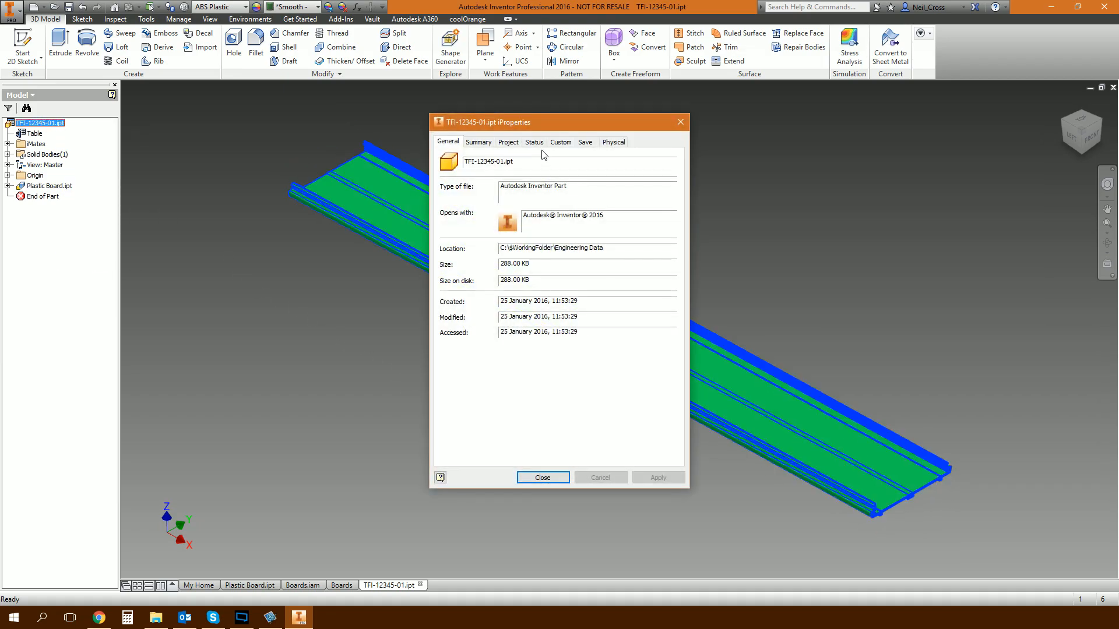
click(509, 142)
click(576, 206)
click(612, 205)
click(583, 205)
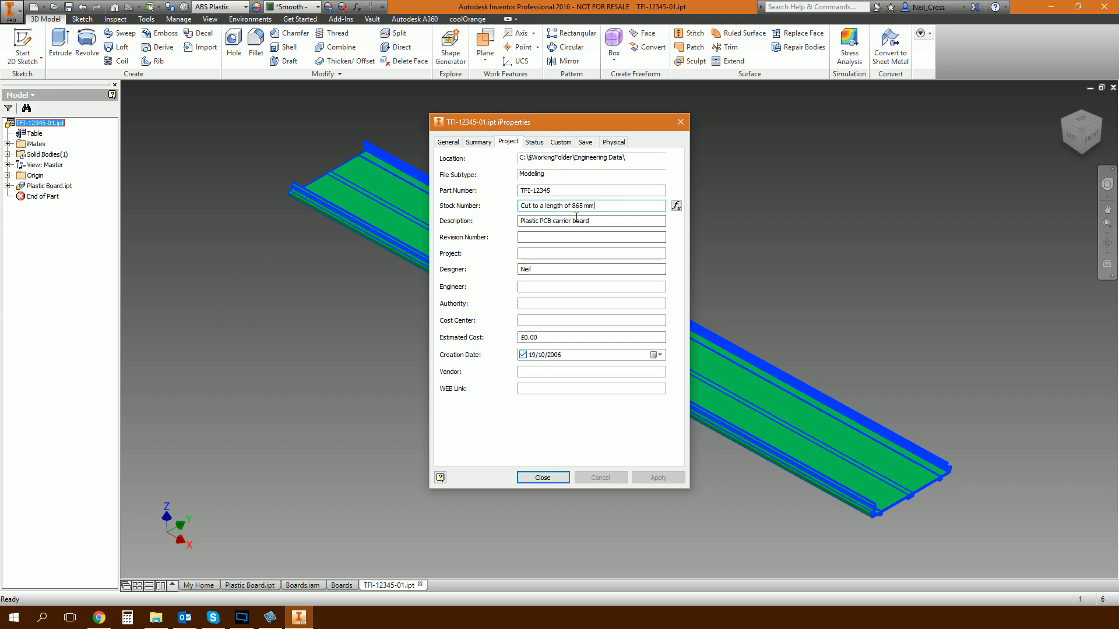
key(End)
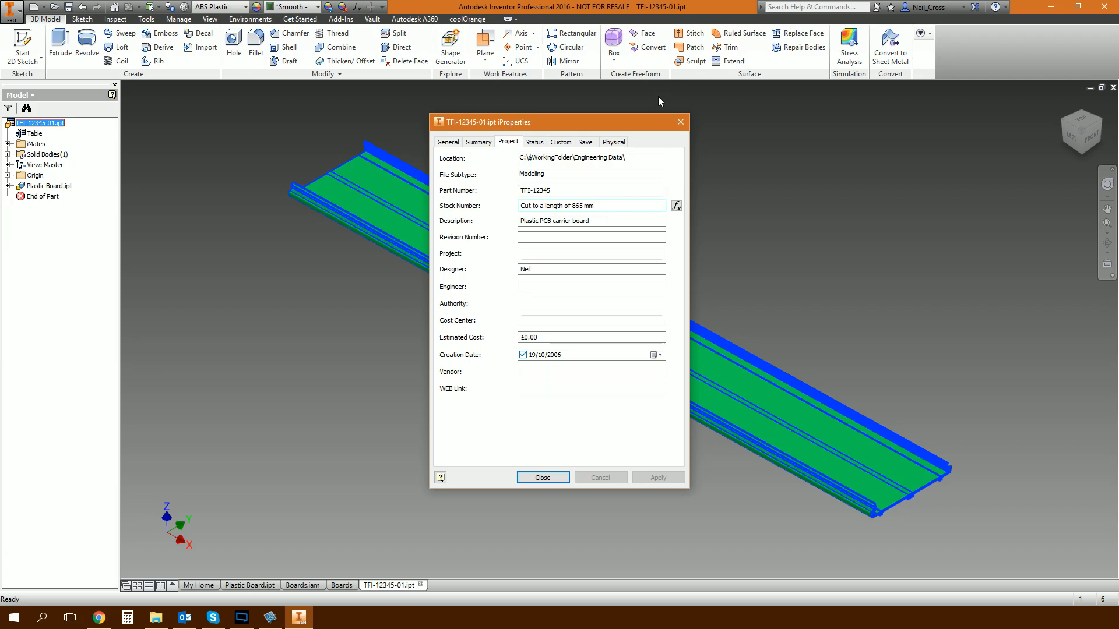
drag(571, 207, 609, 208)
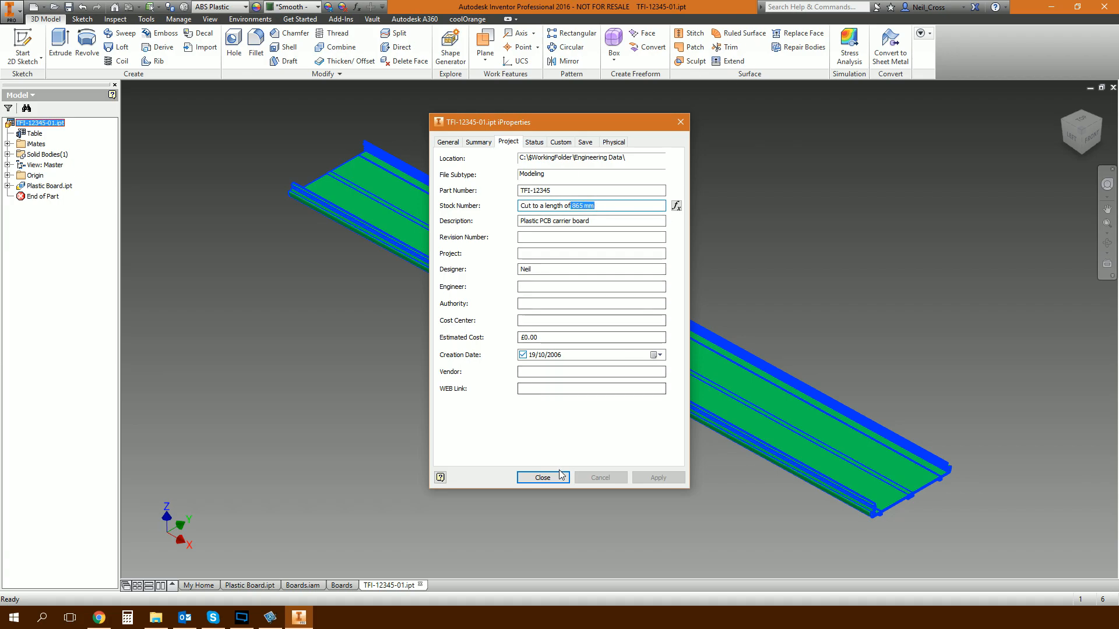
click(603, 207)
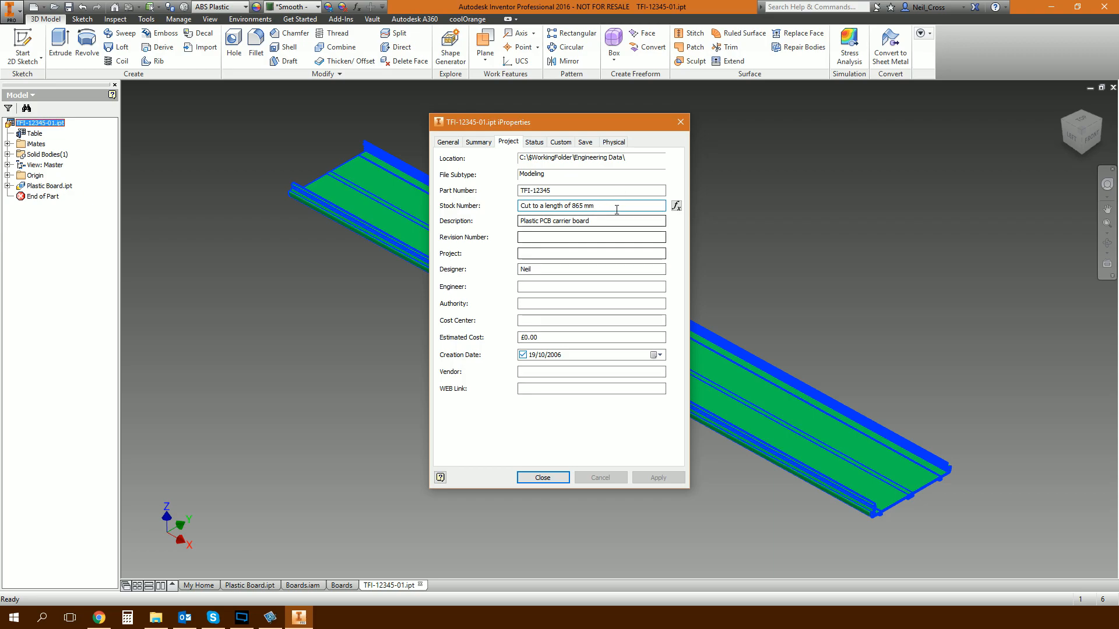
Close the iProperties and the TFI-12345-01.ipt part to return to the Boards drawing.
click(681, 124)
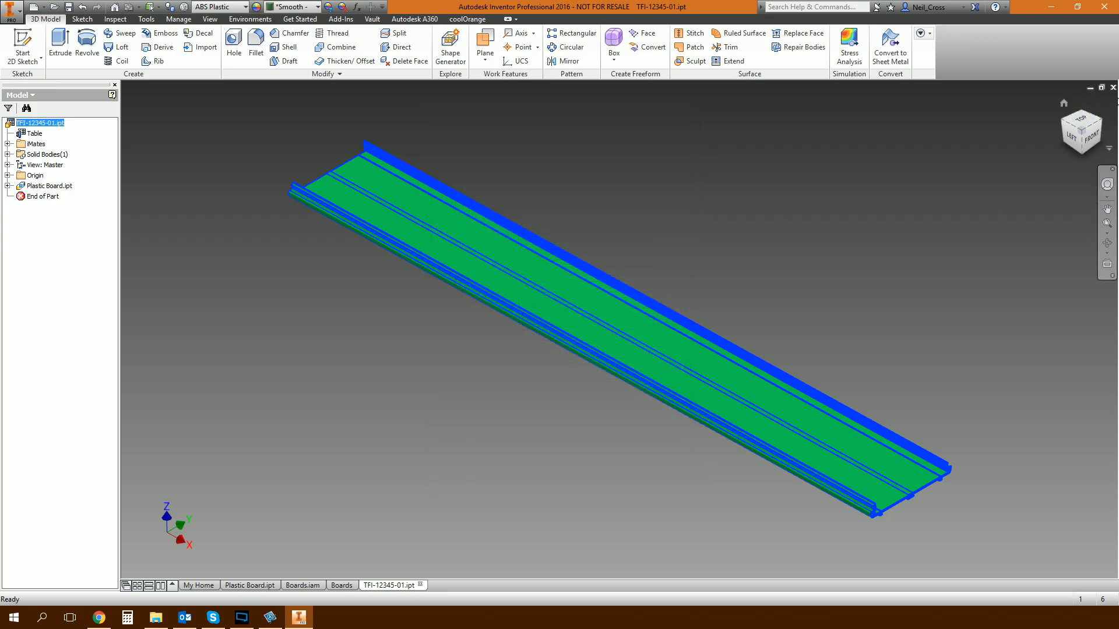
click(1113, 88)
click(529, 328)
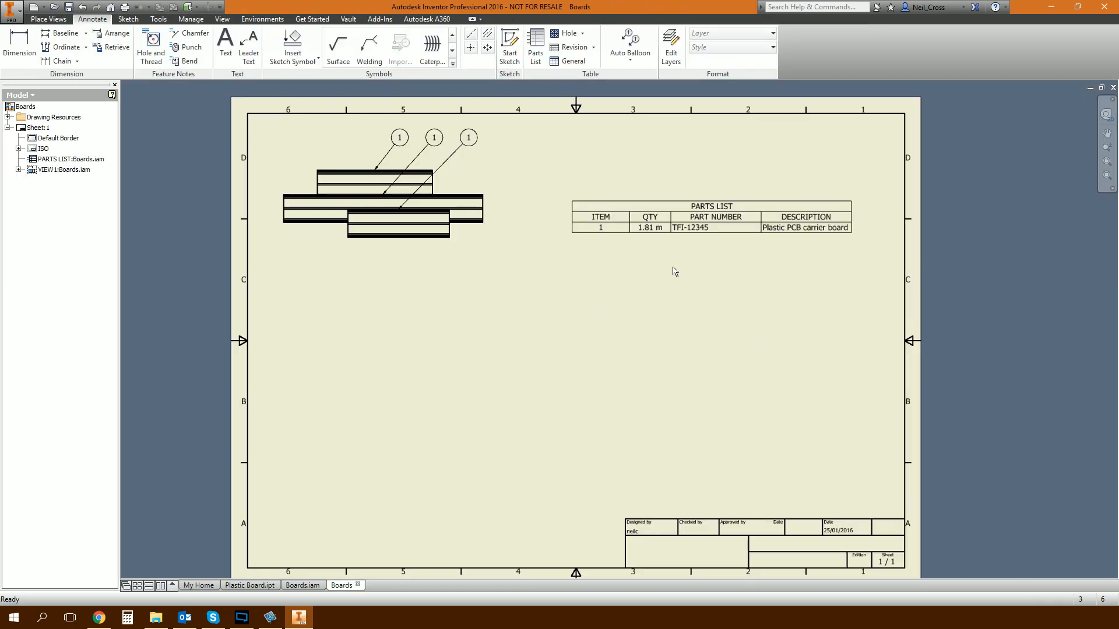